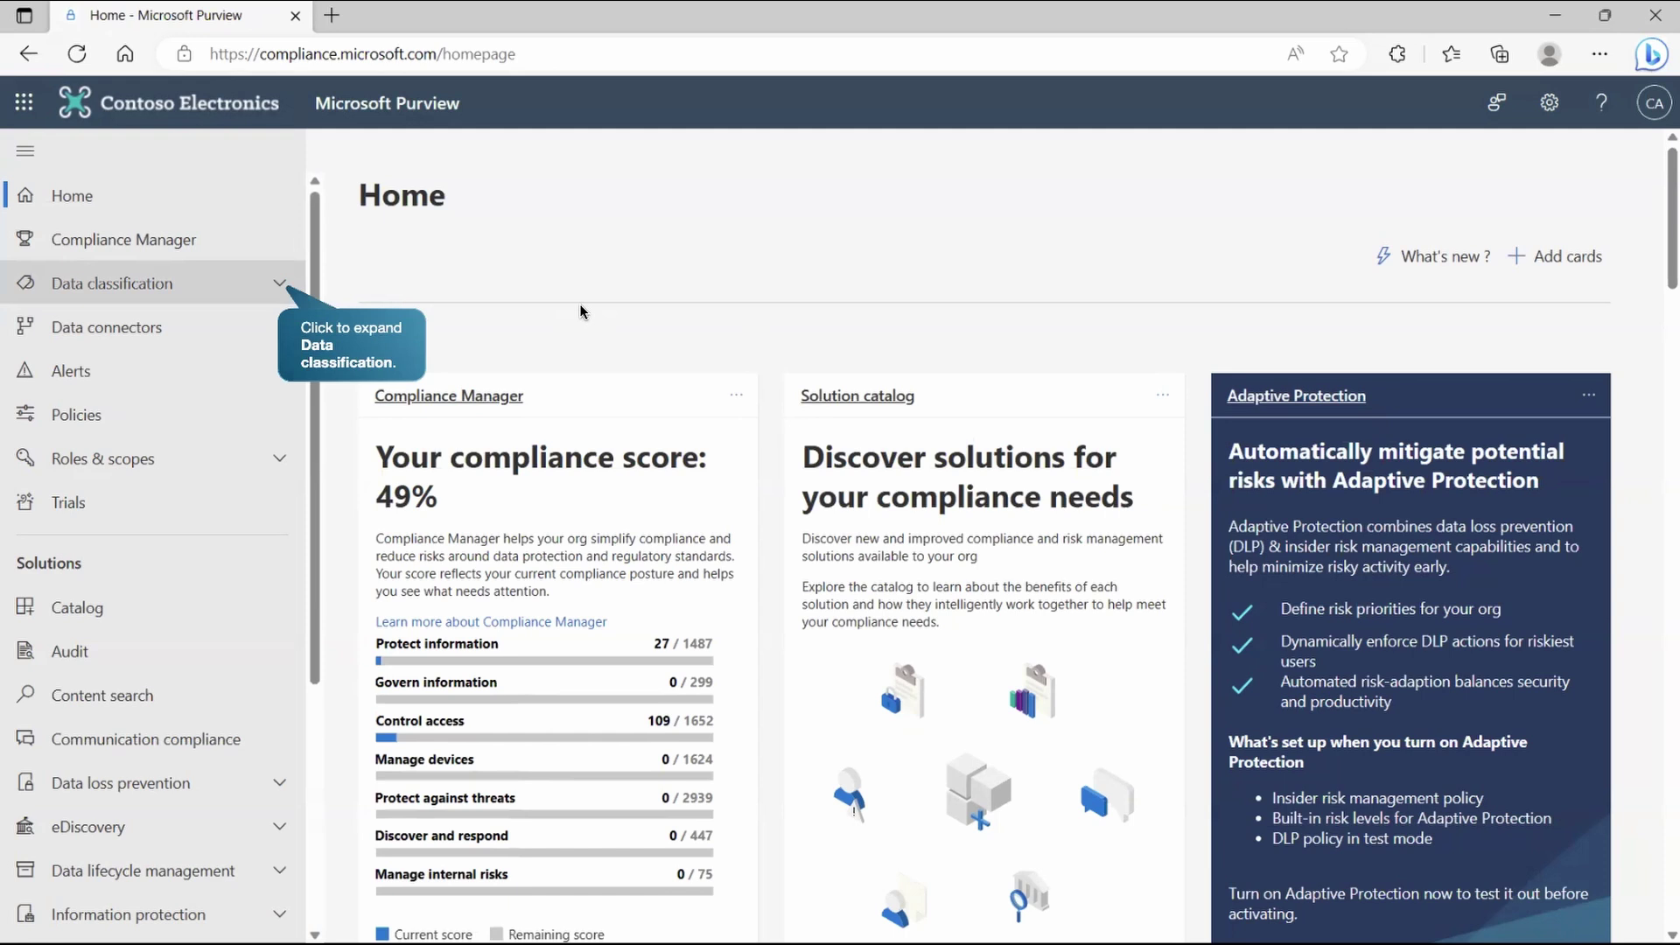
Open Data classification's Sensitive info types list and filter it by 'Addresses'
click(268, 288)
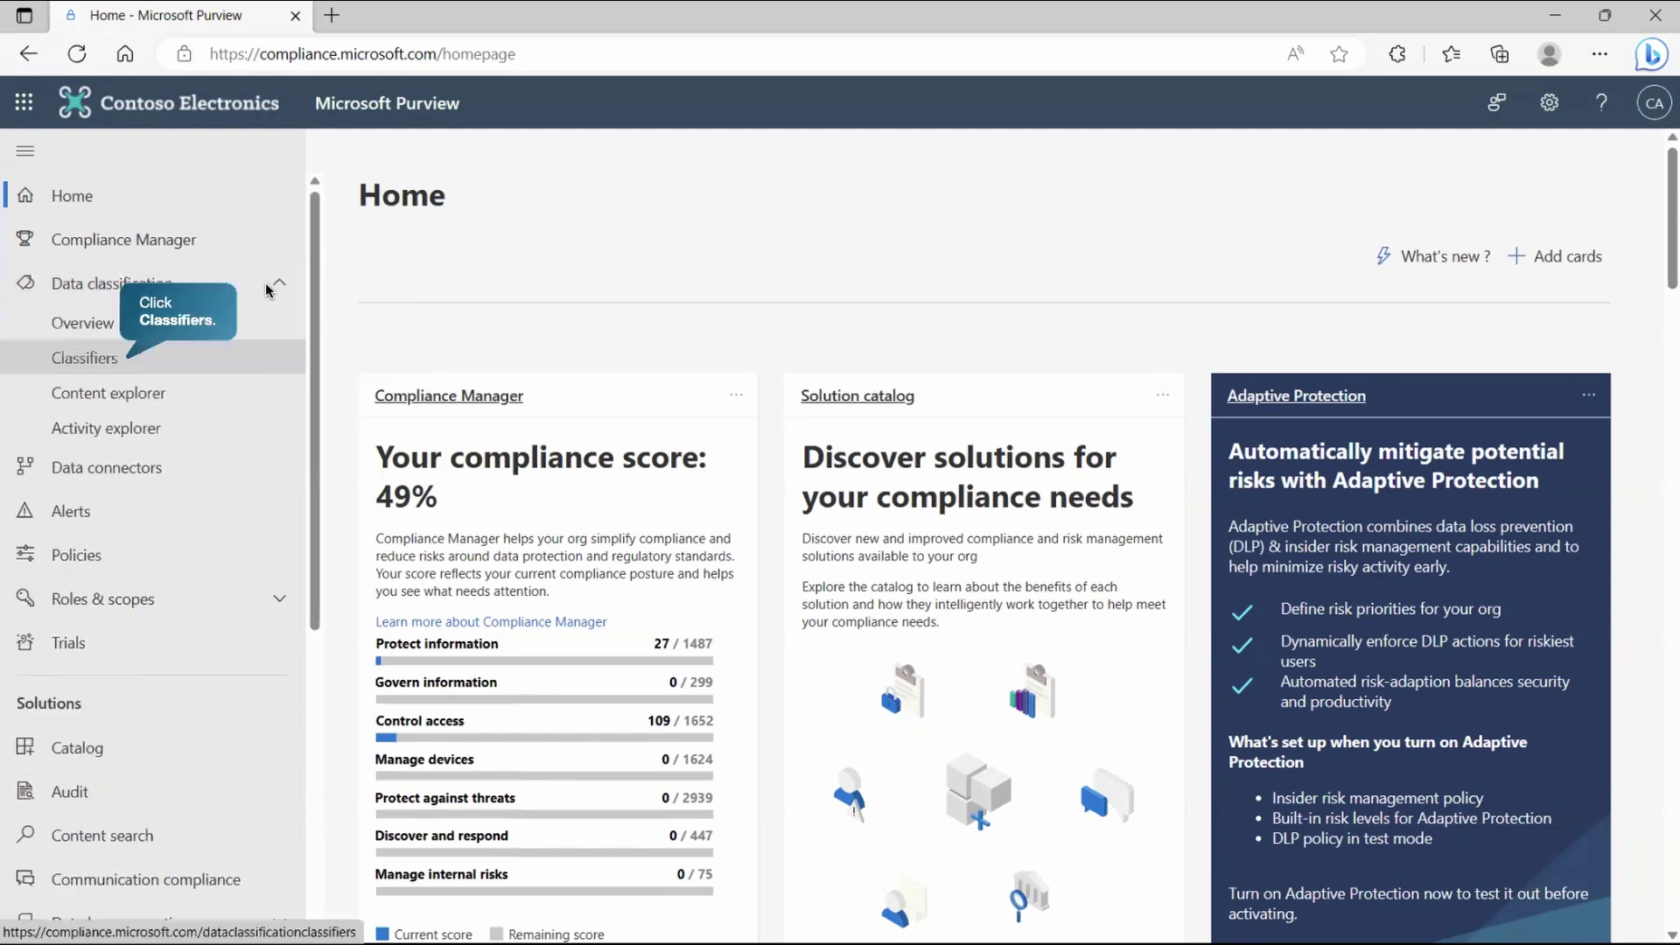
click(114, 361)
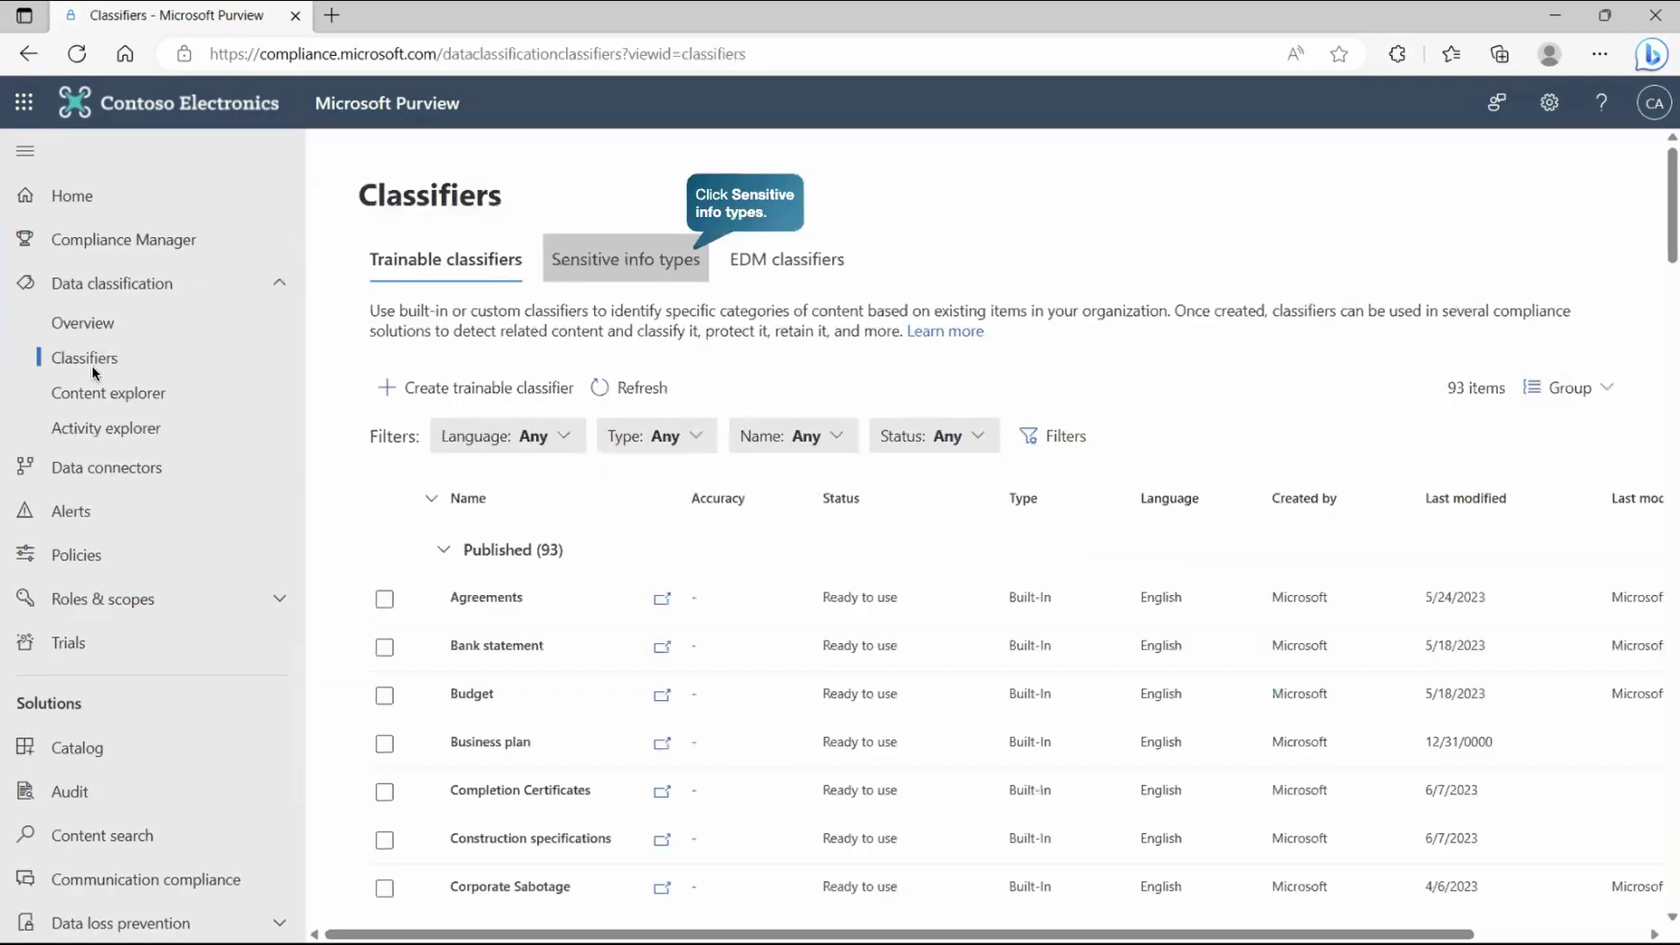
click(630, 264)
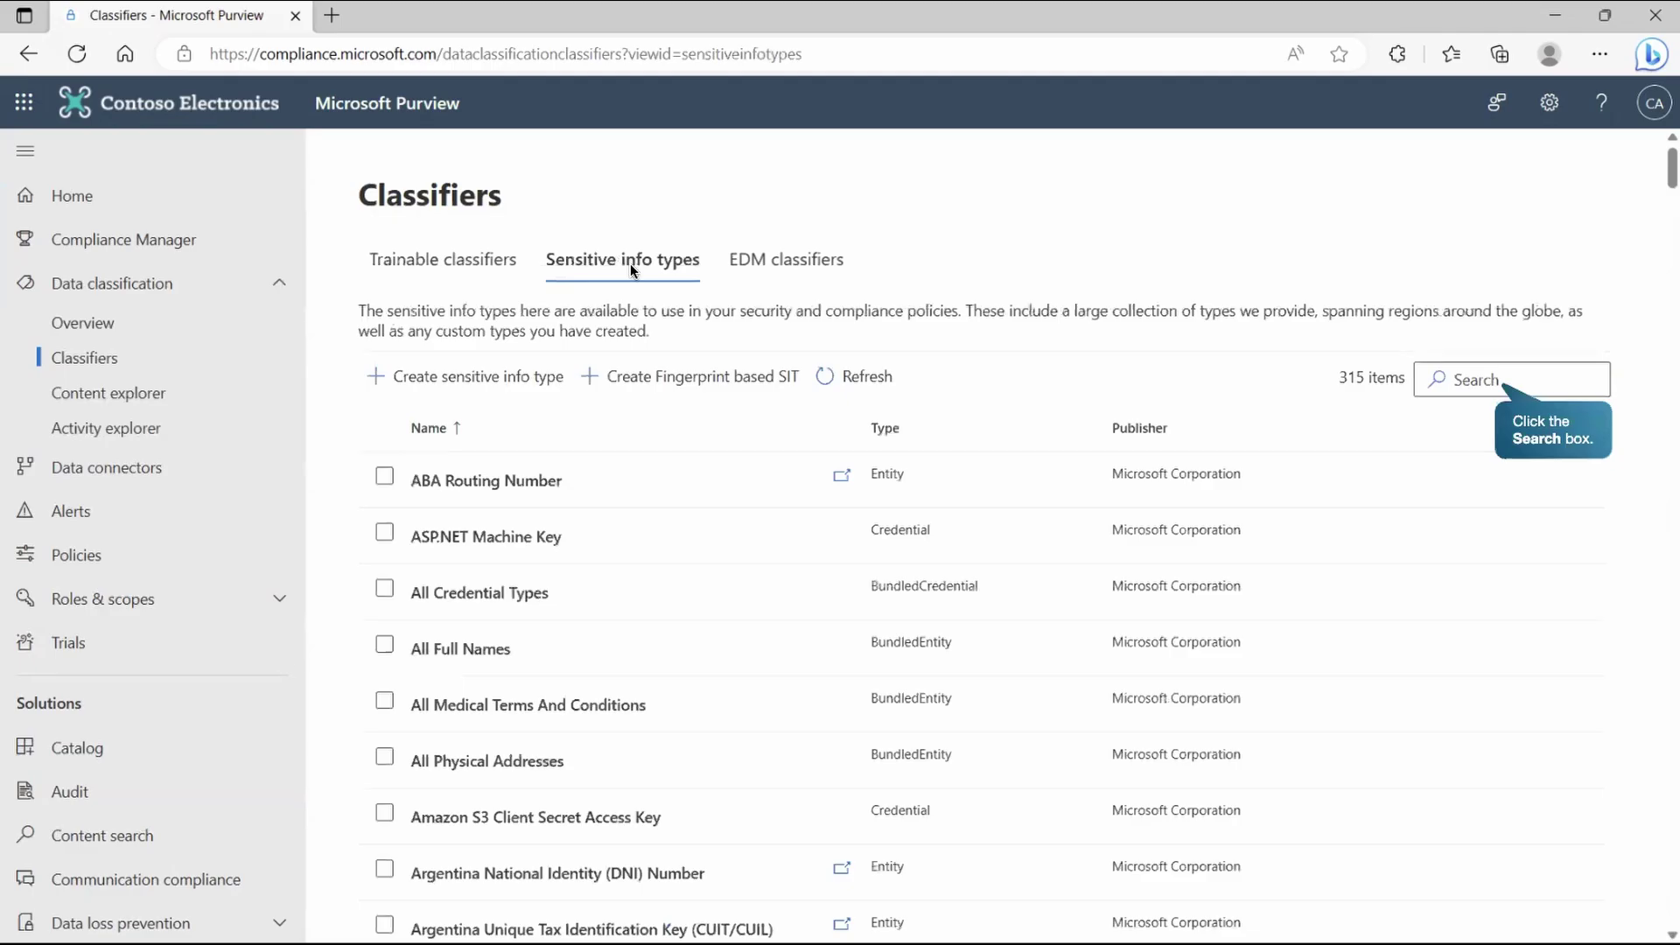
click(1479, 391)
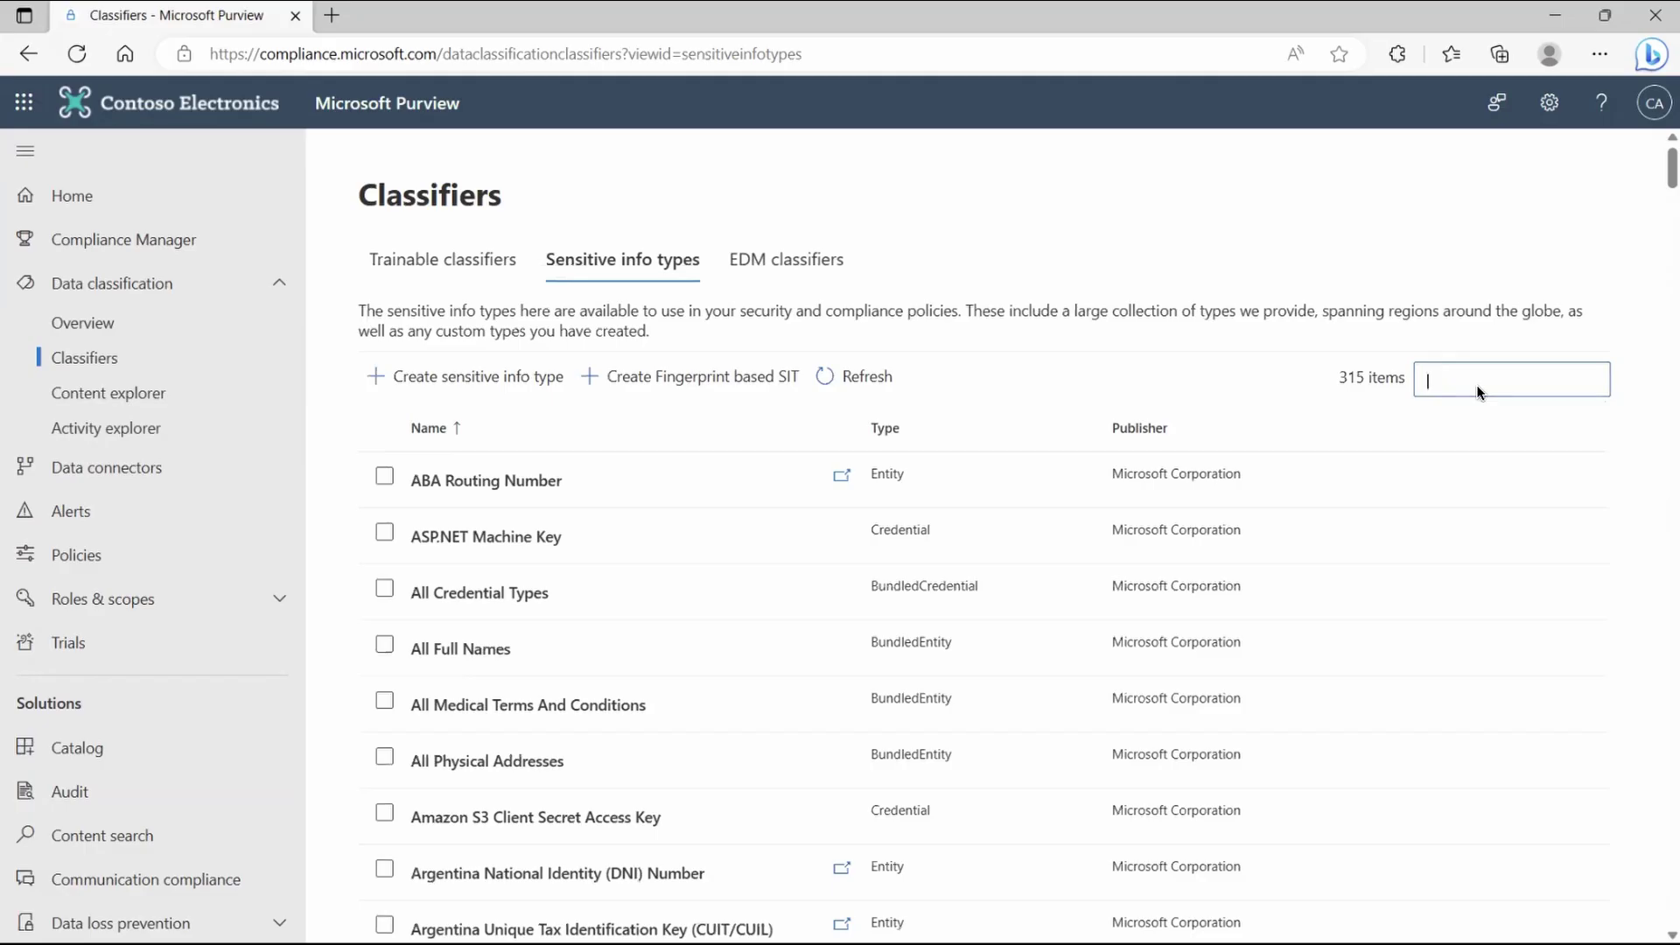
text(Addresses)
key(Return)
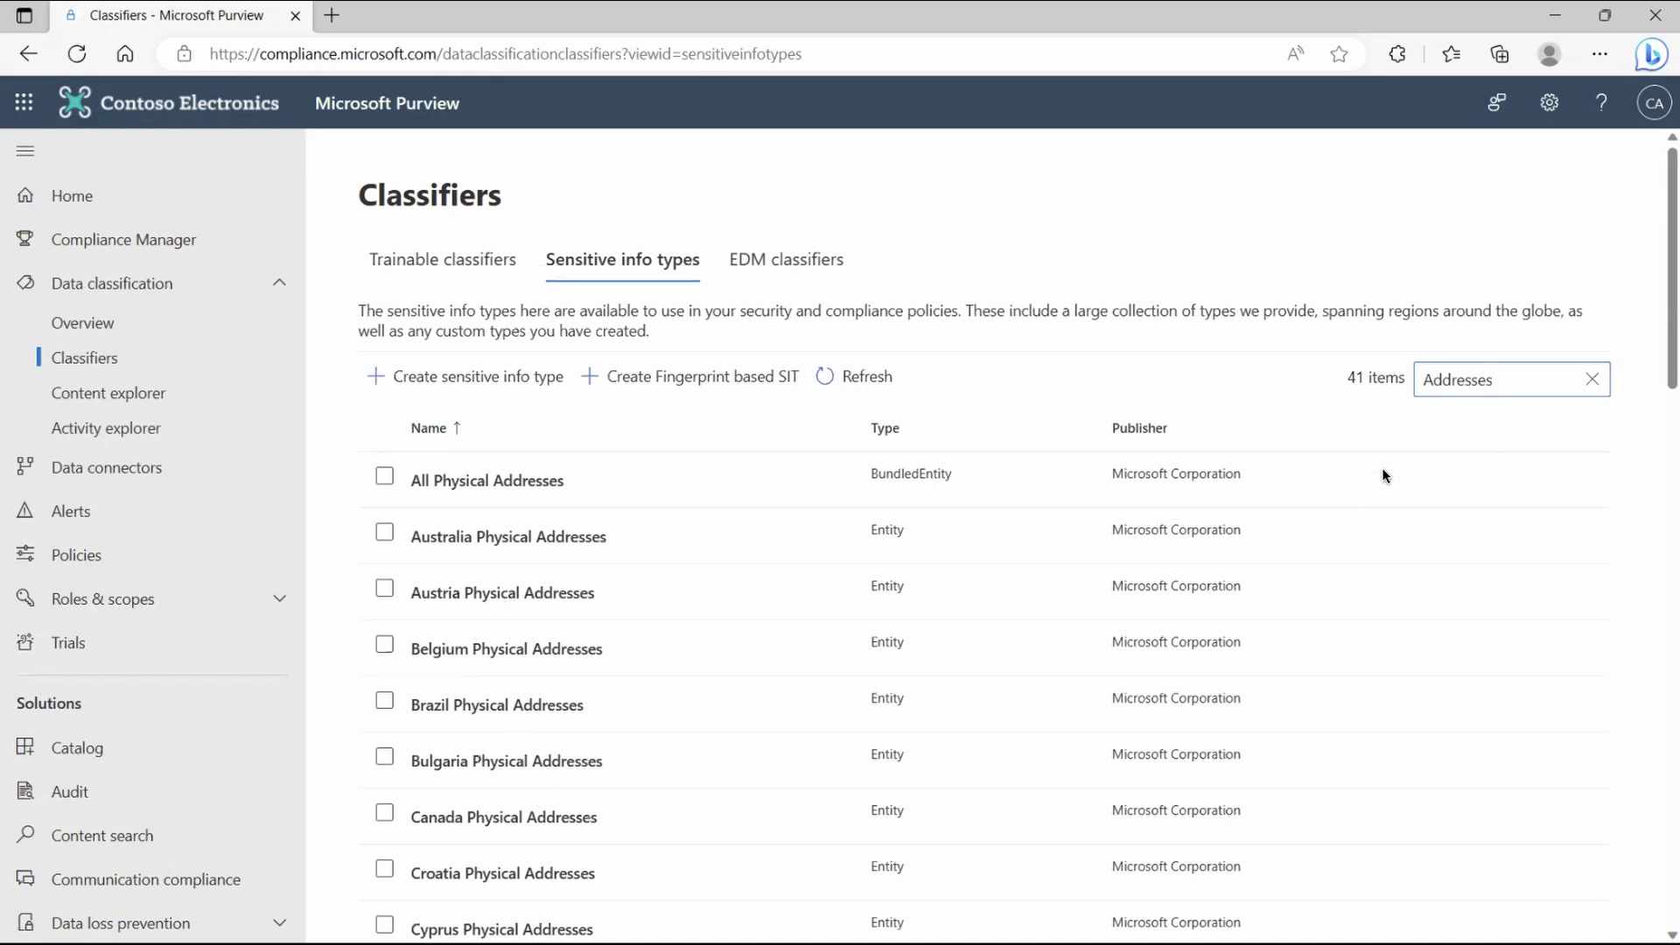
Change the search to 'Terms' and scroll through the 11 medical sensitive info types
click(1512, 383)
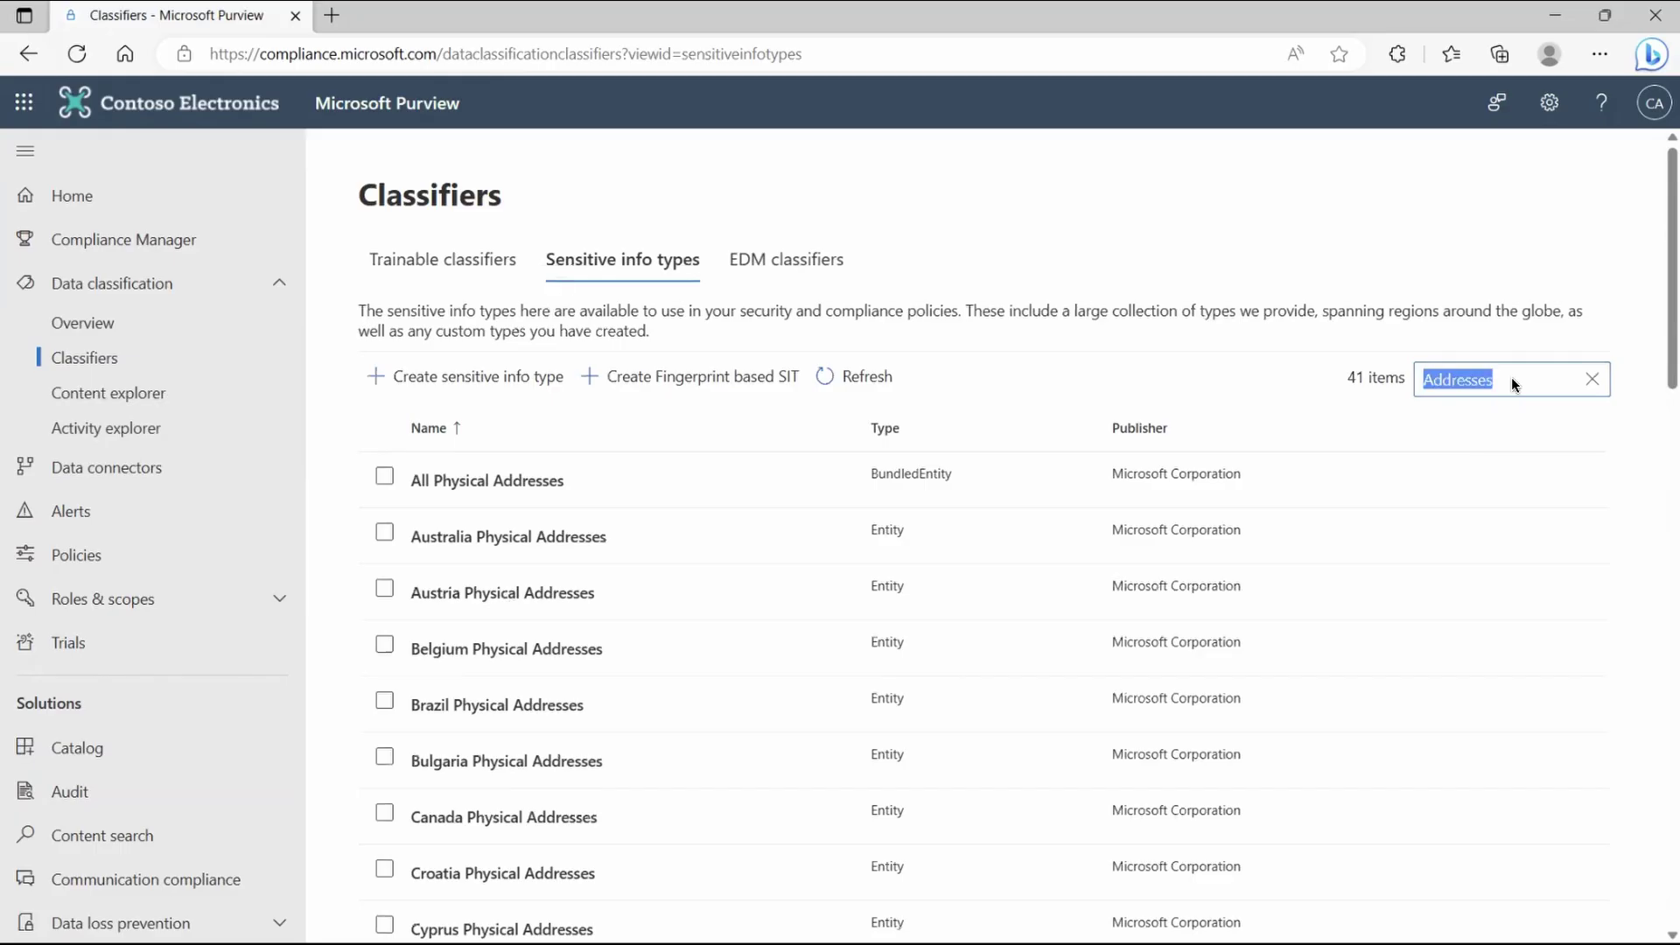
text(T)
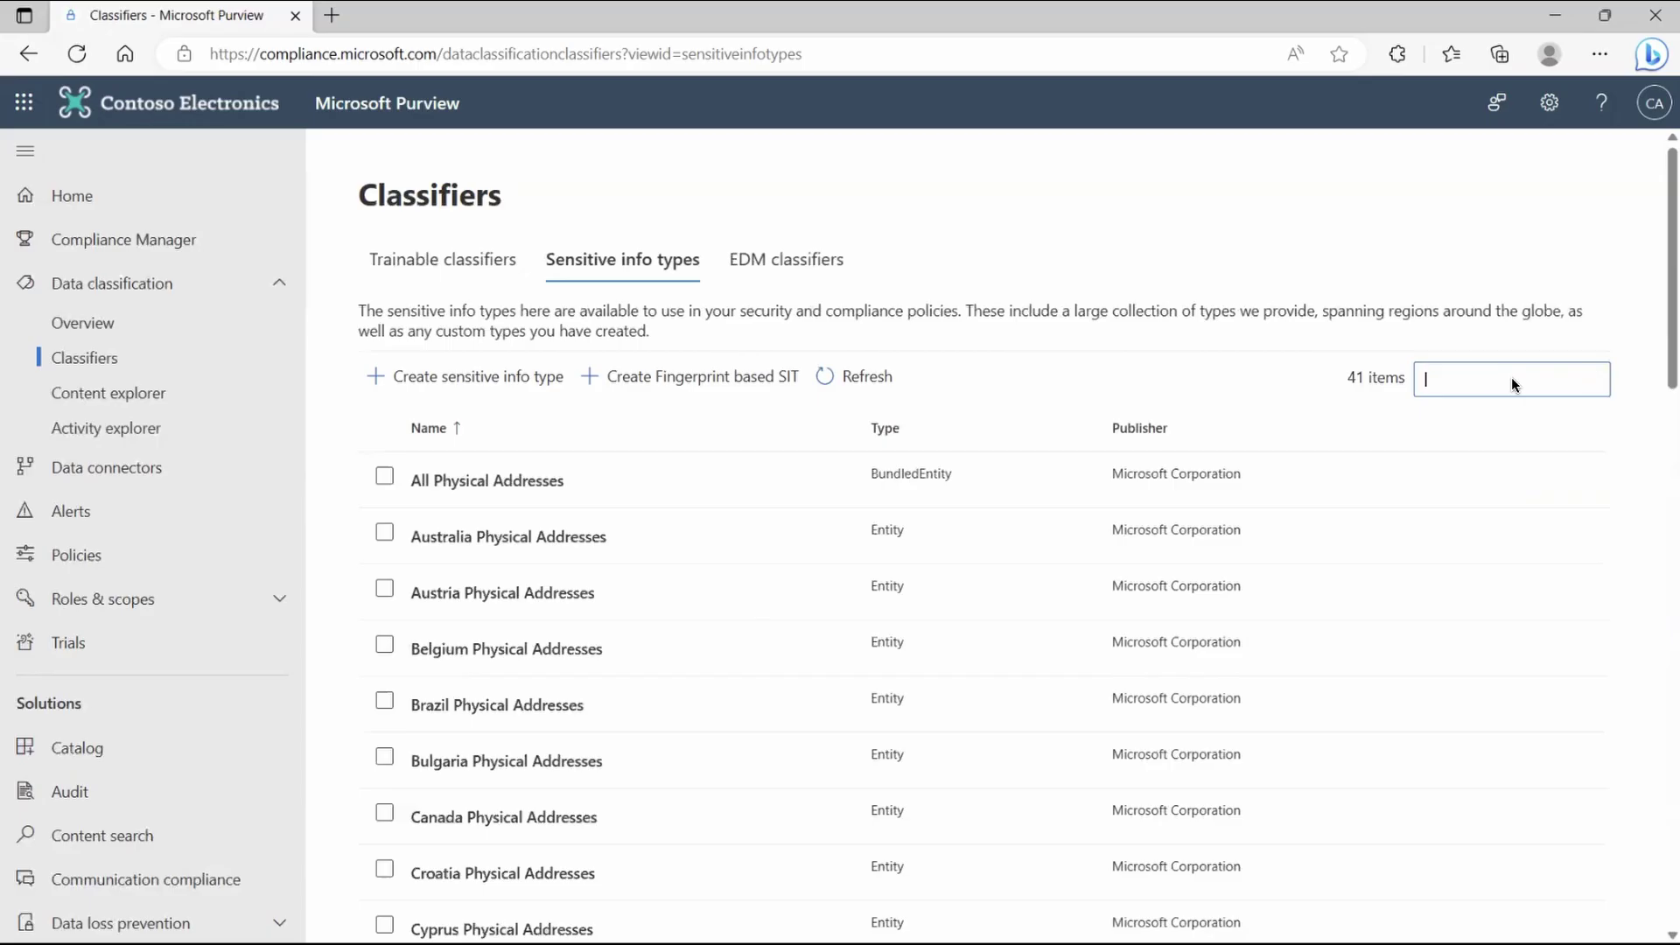
text(erms)
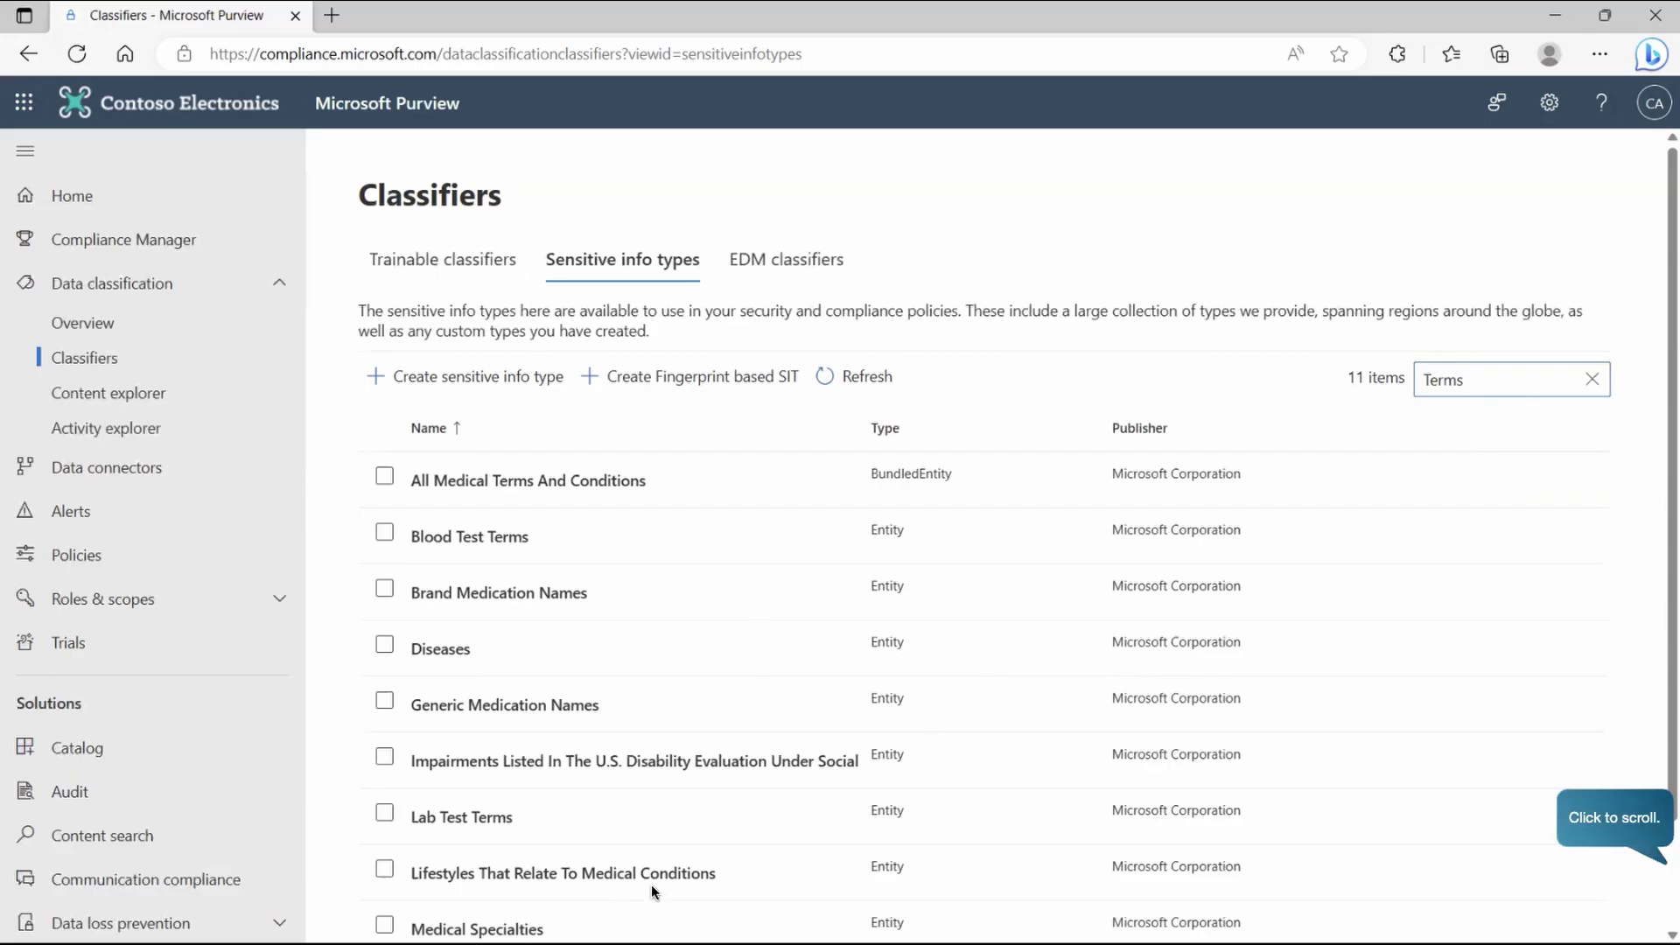
click(1626, 816)
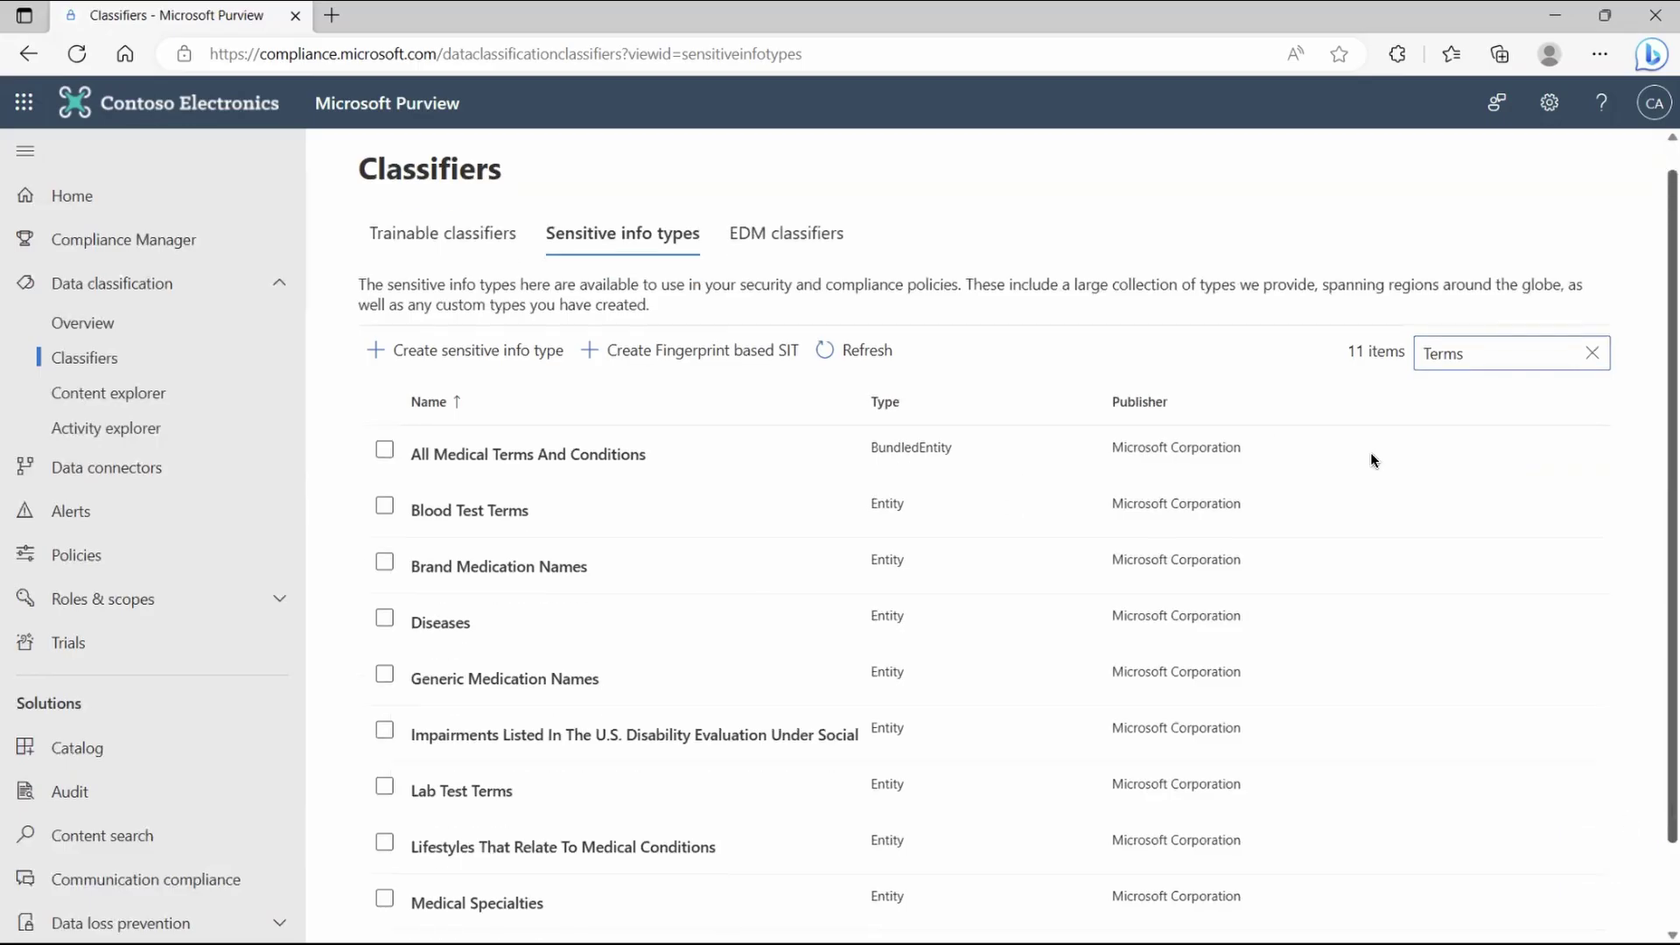
scroll(1371, 460, down, 1)
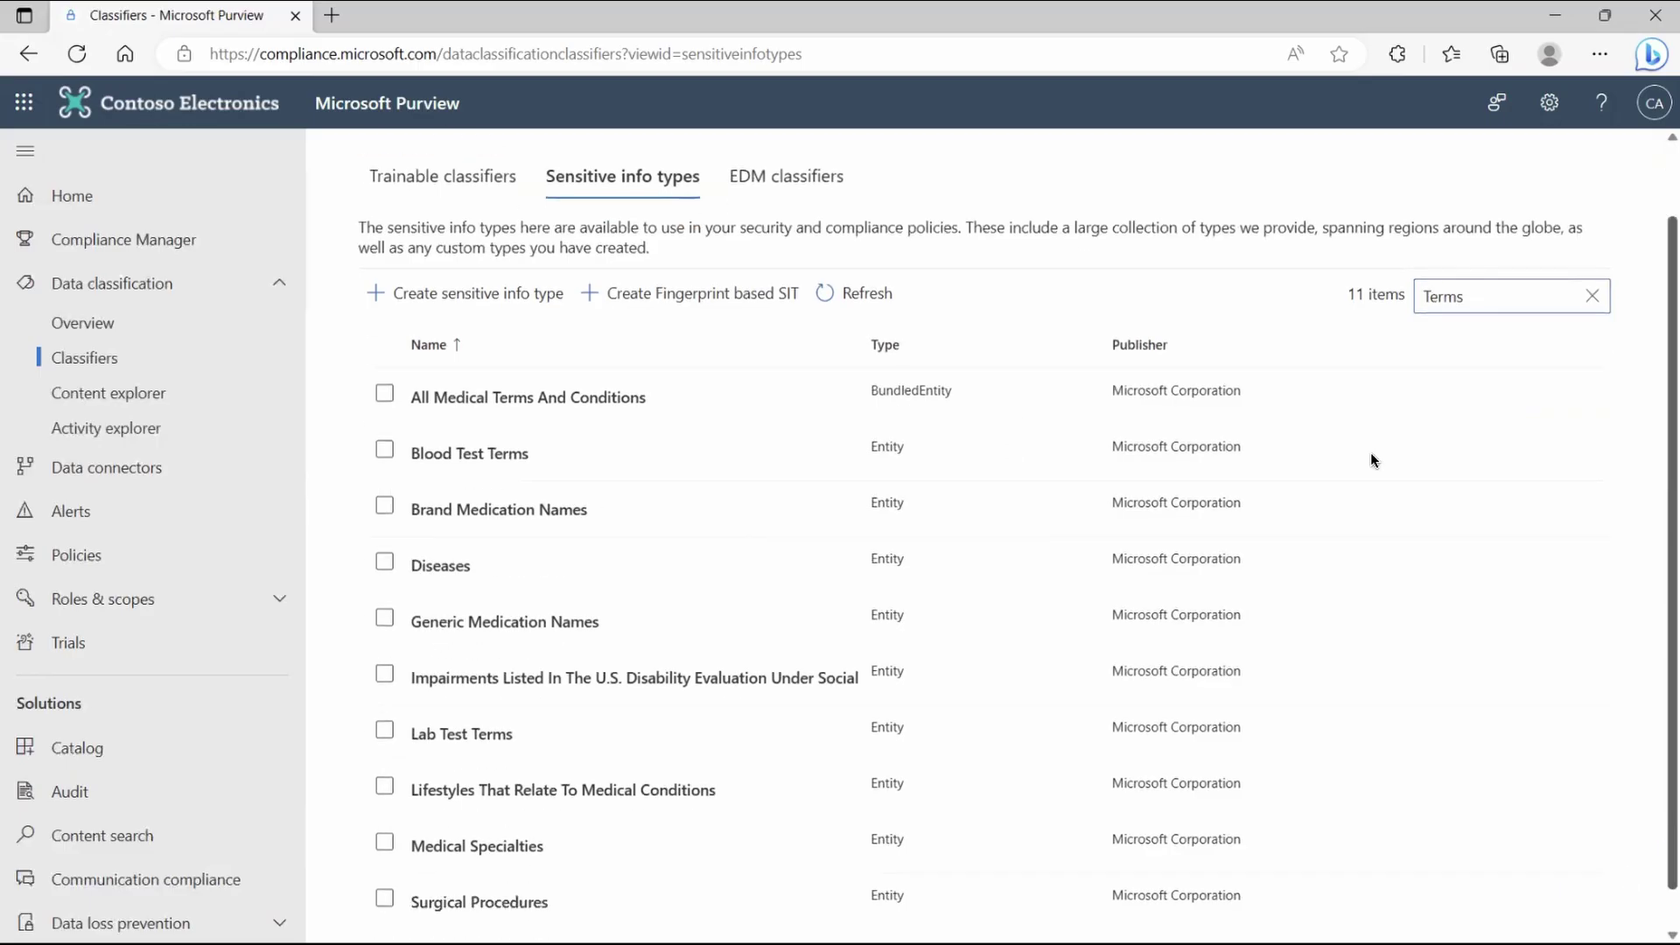
scroll(1370, 456, down, 1)
scroll(1371, 455, down, 1)
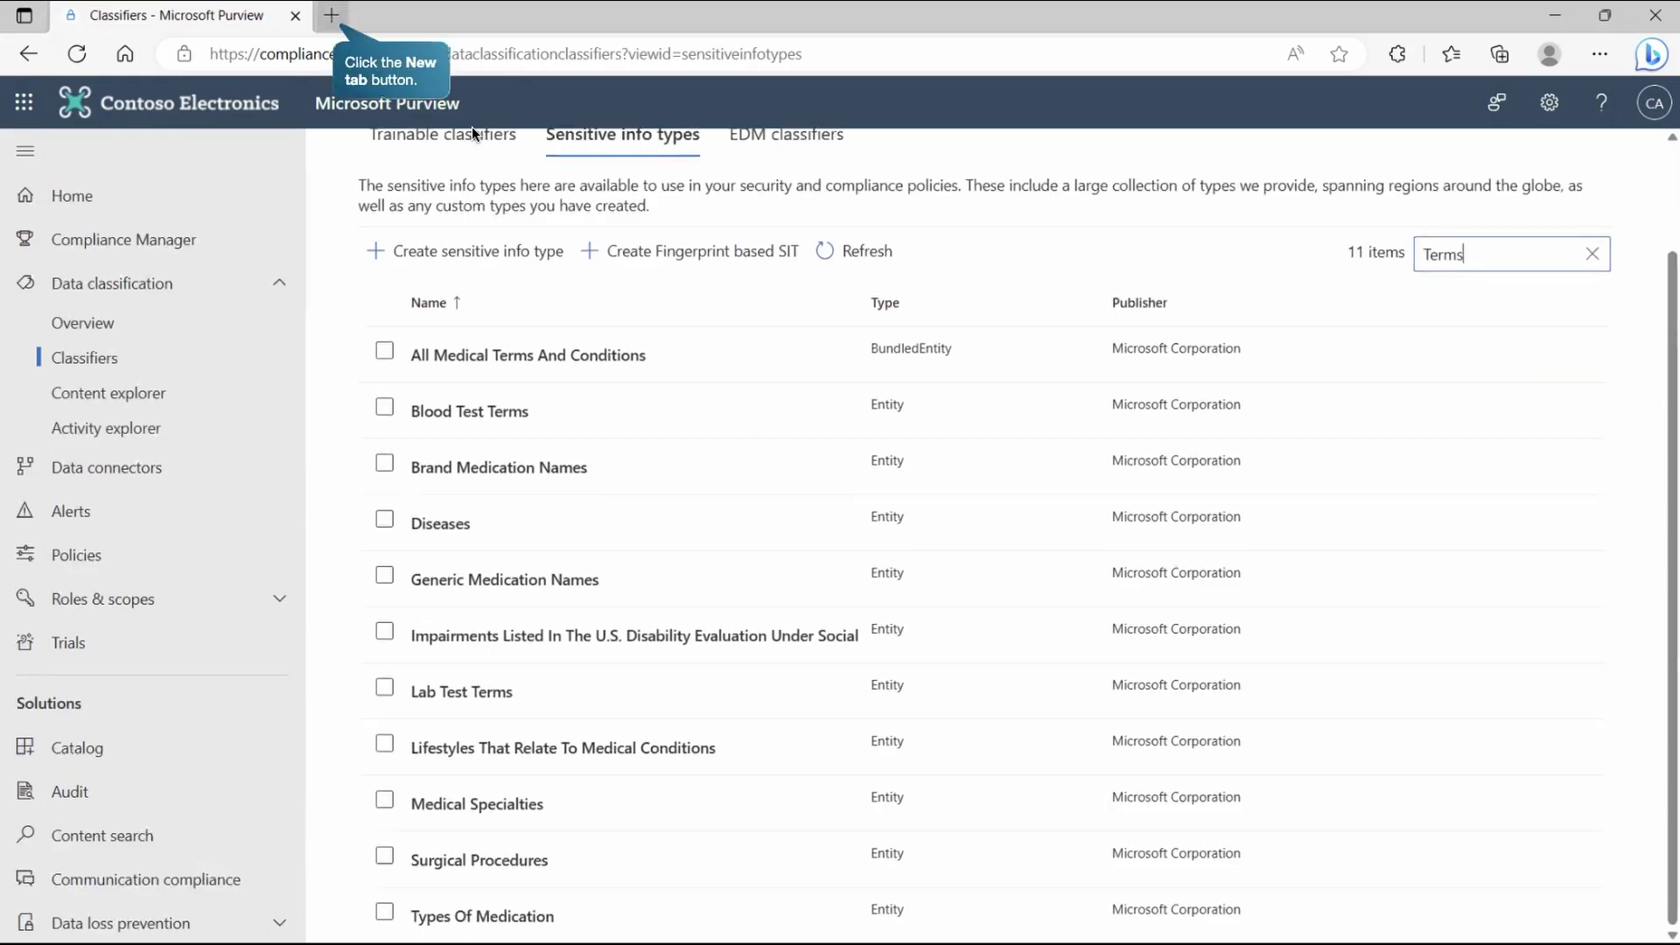
Read the Types of medication article on Microsoft Learn, then close it
click(333, 16)
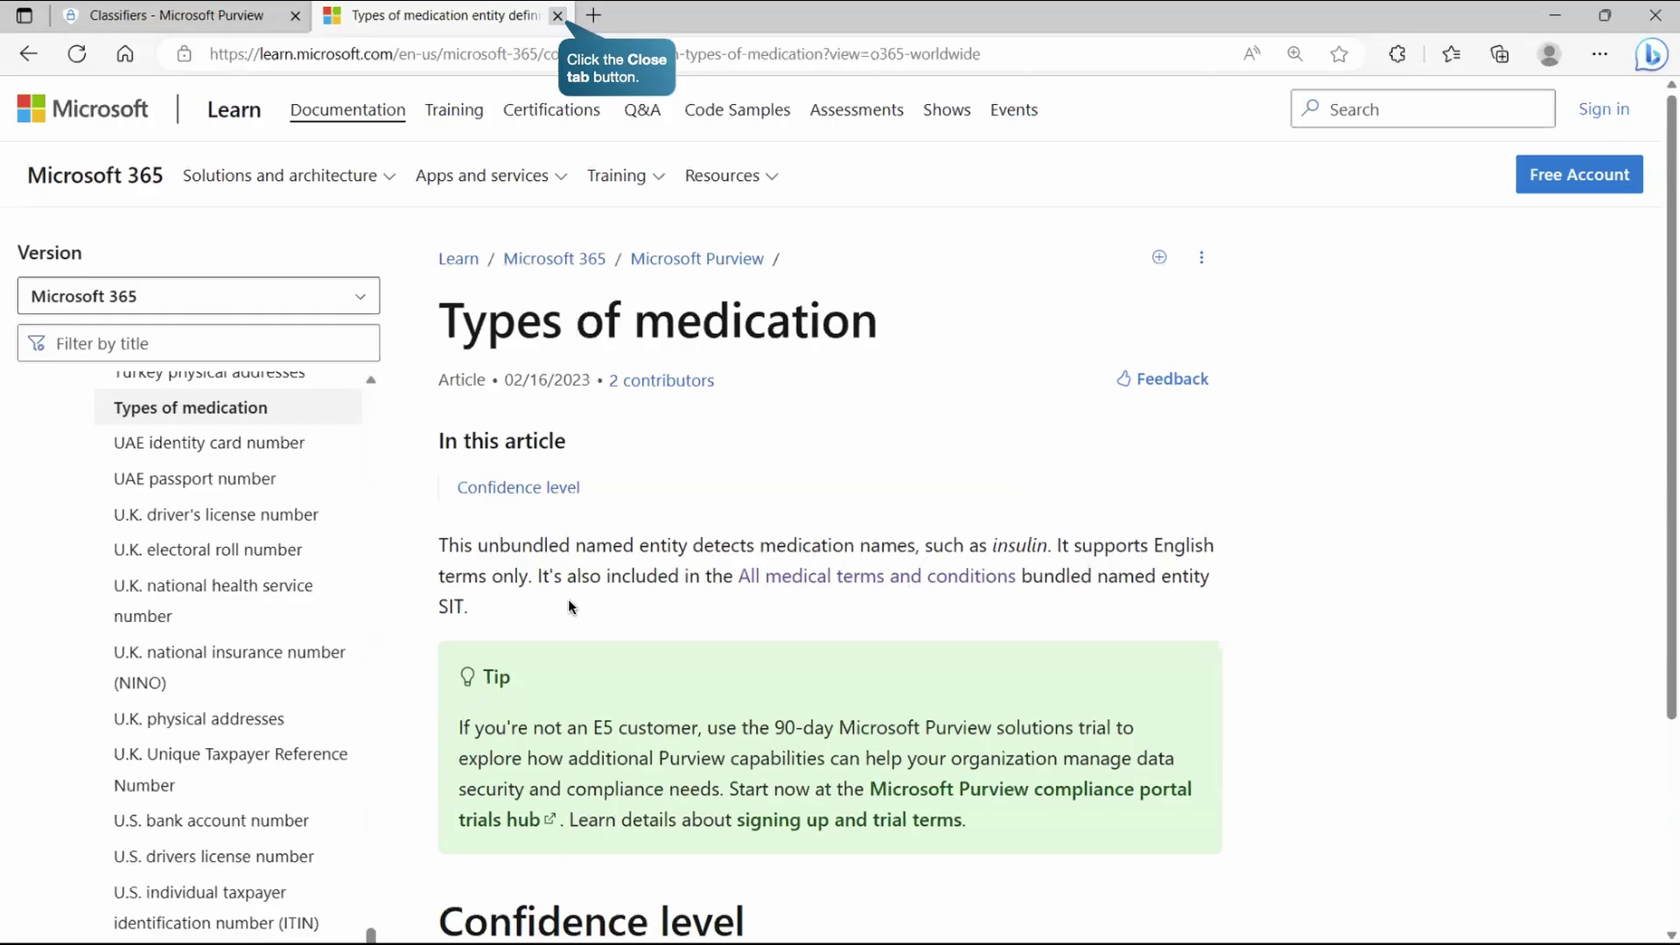
click(557, 16)
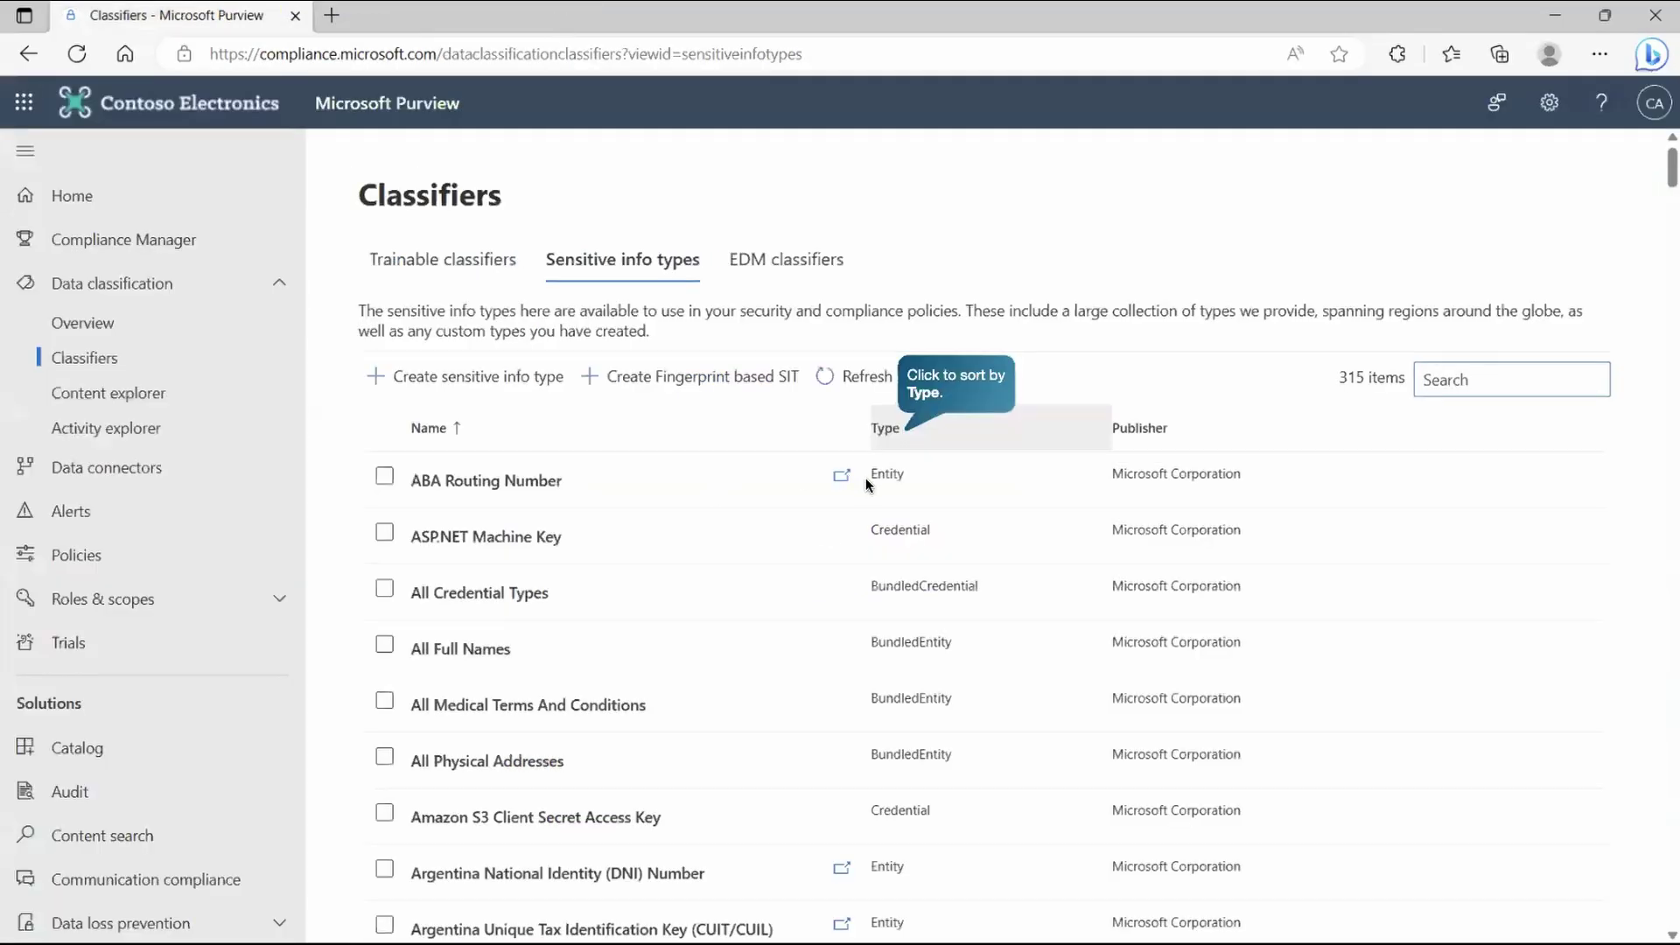
Sort by Type and step from All Full Names details to All Physical Addresses
click(914, 436)
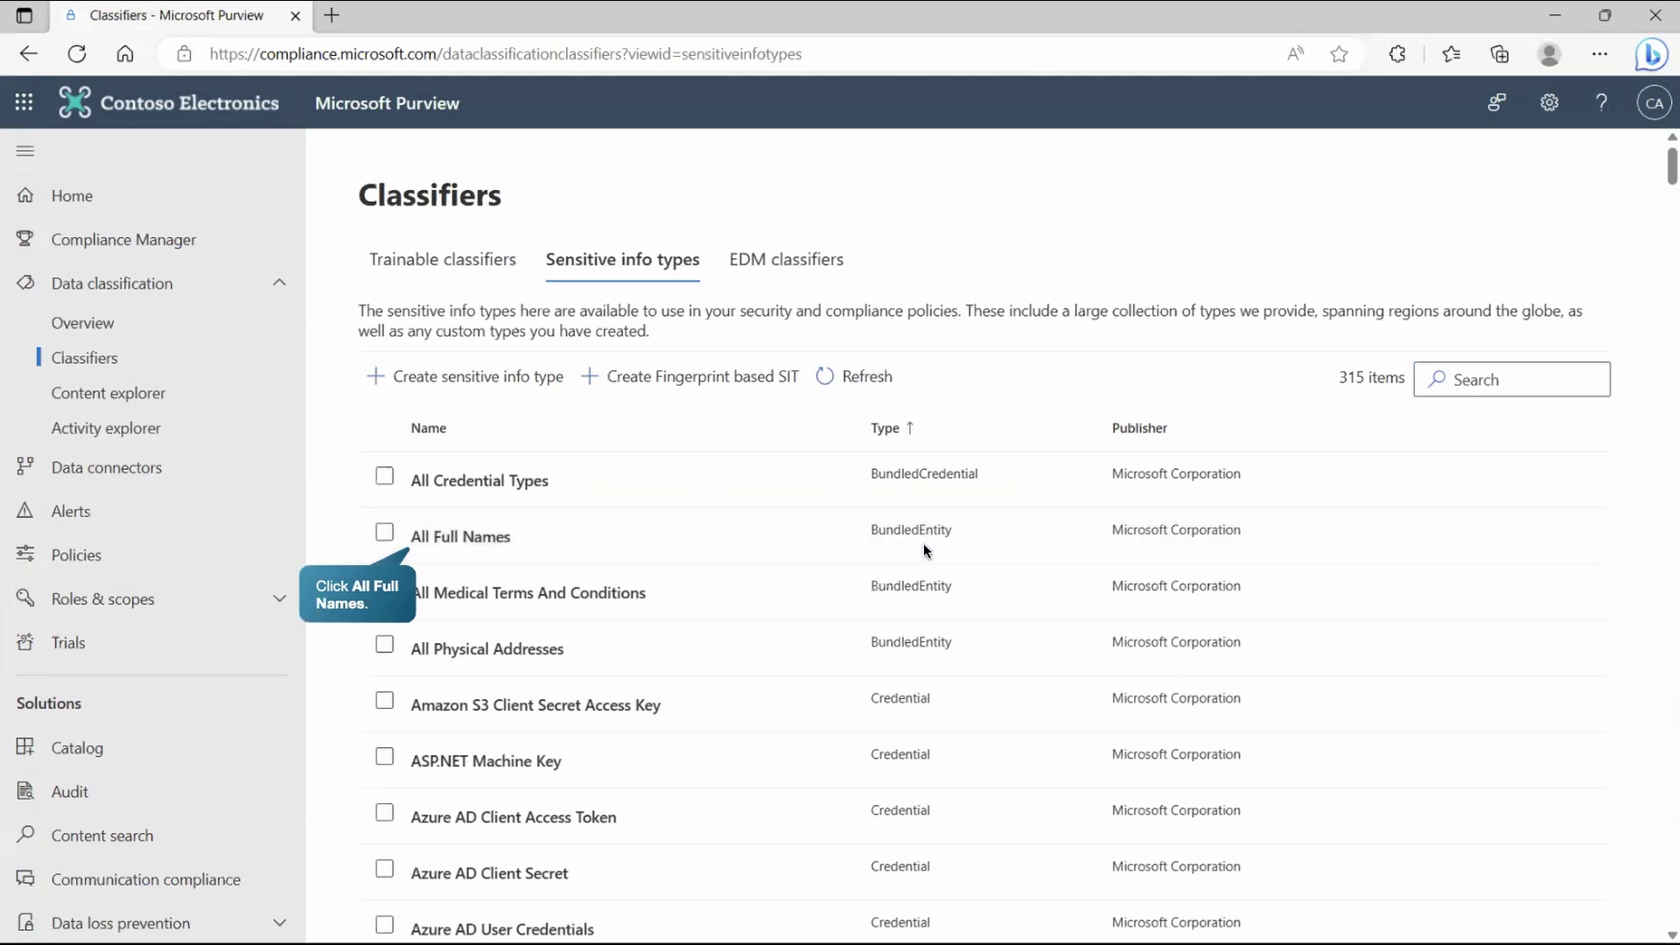
click(483, 539)
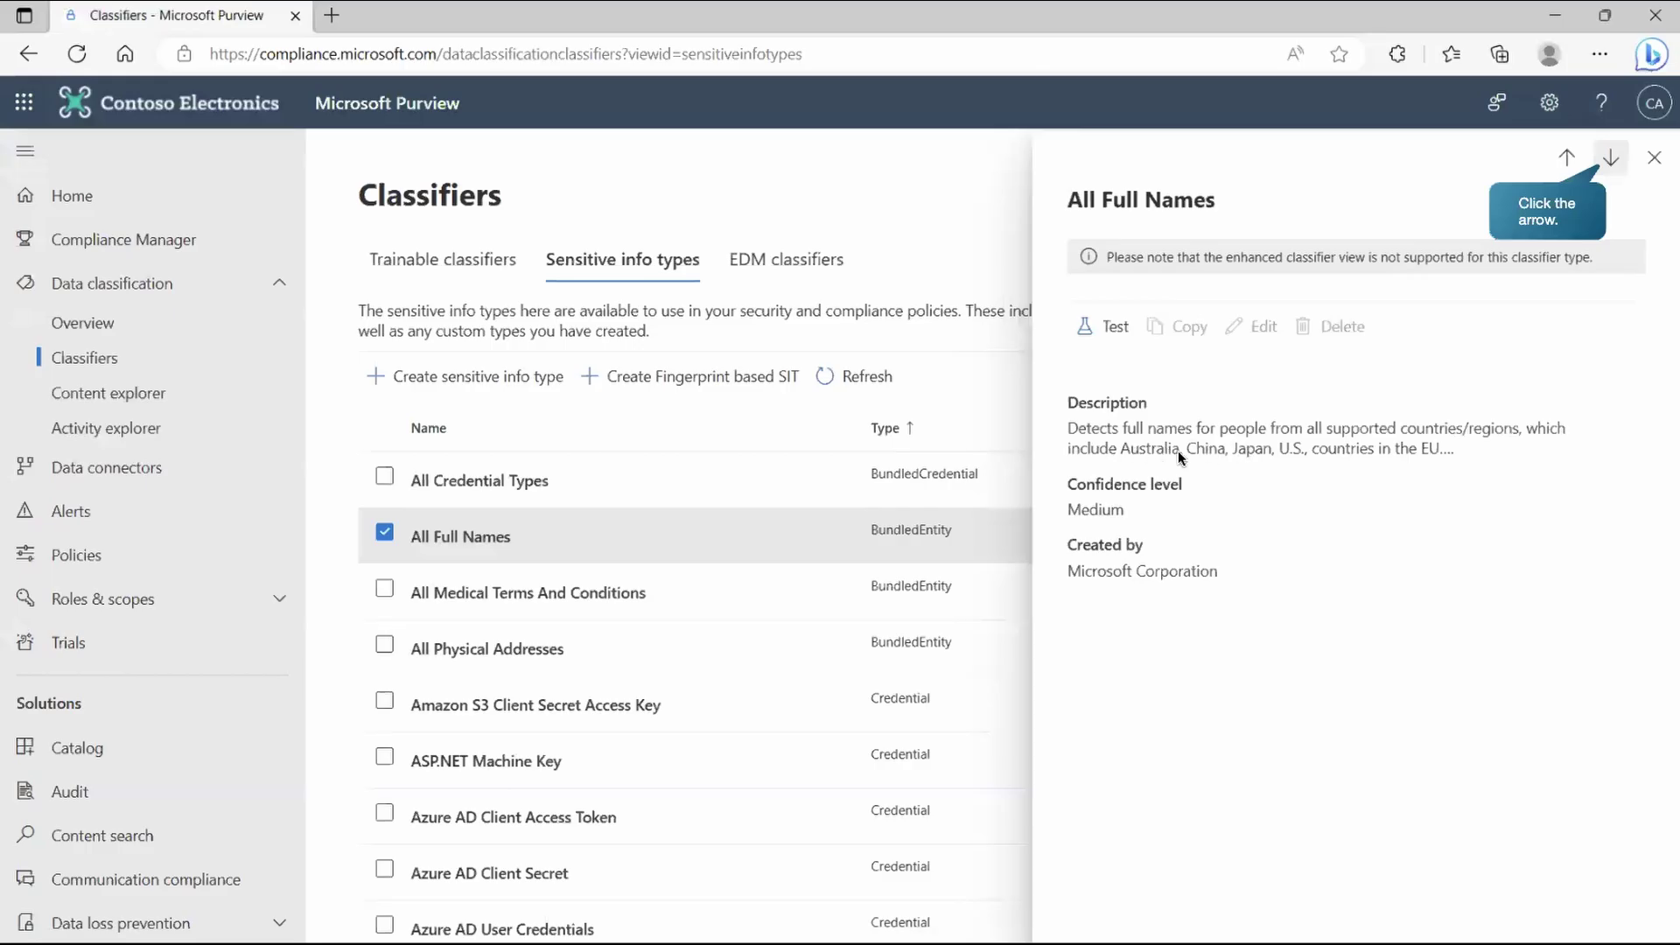
click(1611, 160)
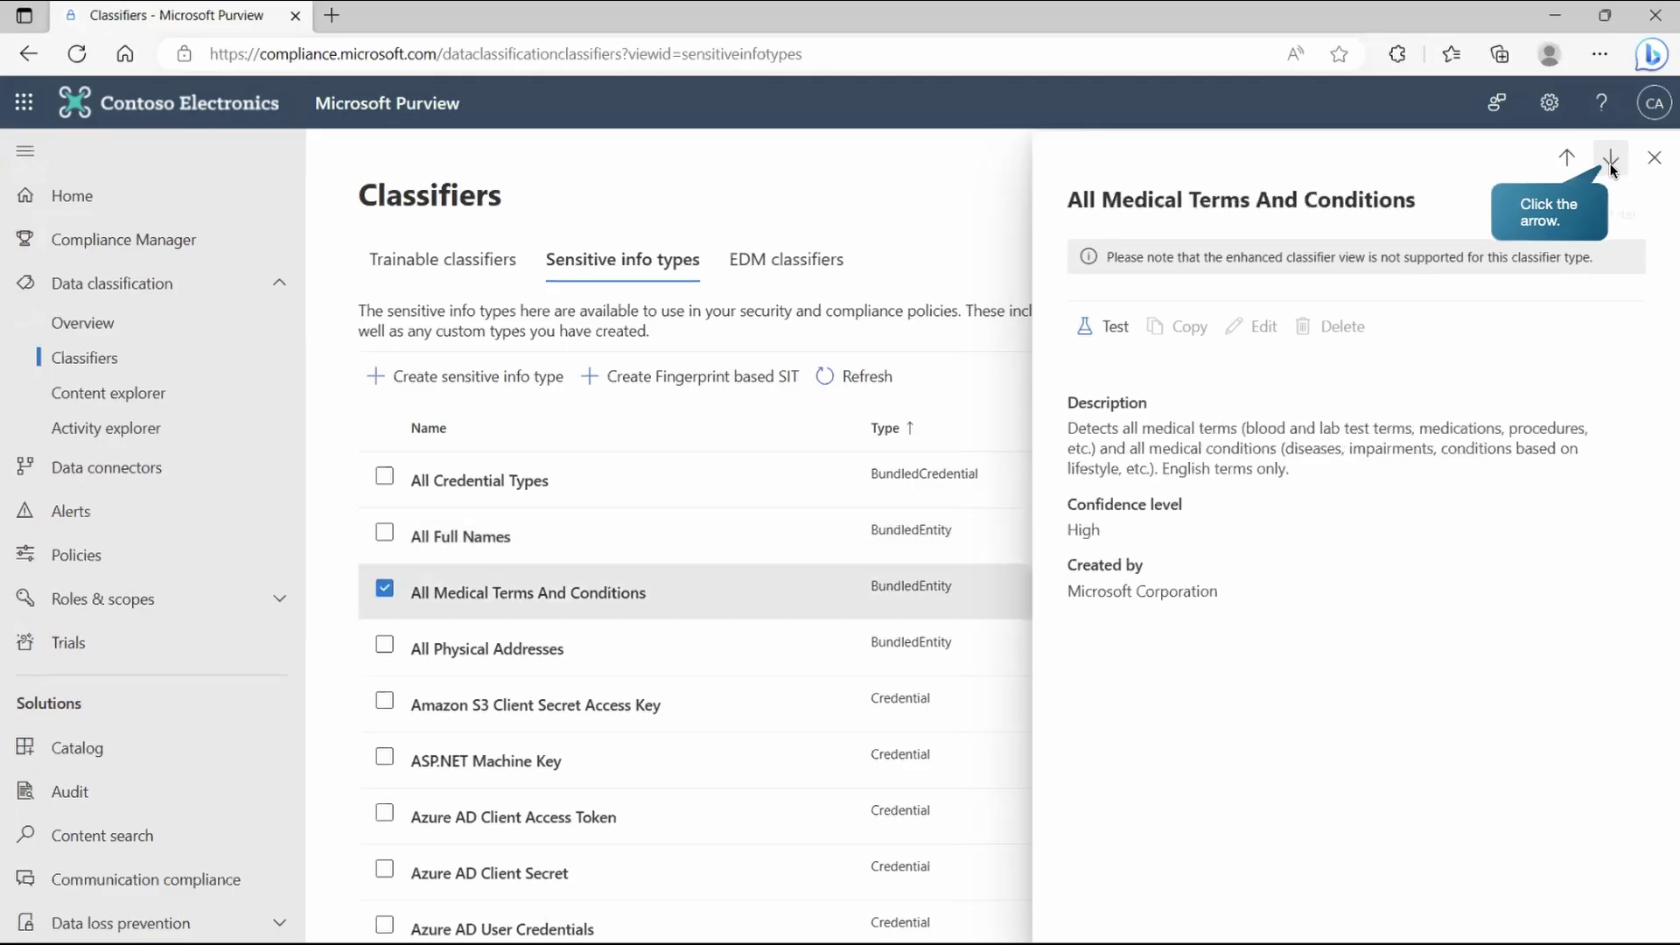
click(1611, 159)
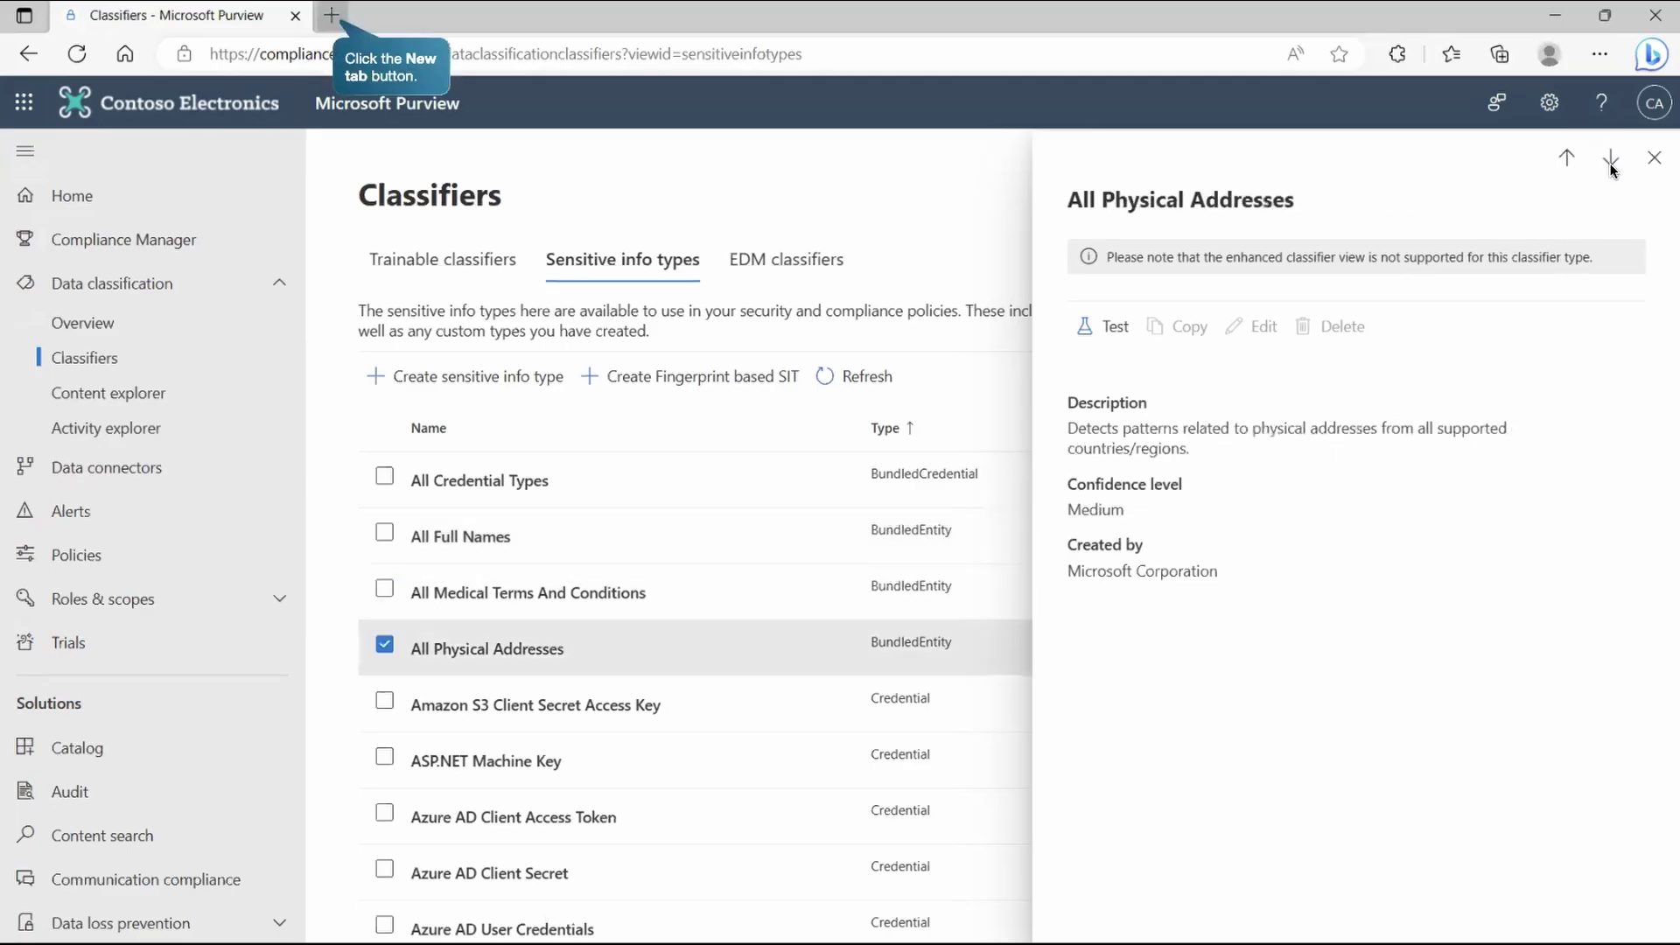
Open the All medical terms and conditions article and view its Contains list
click(332, 20)
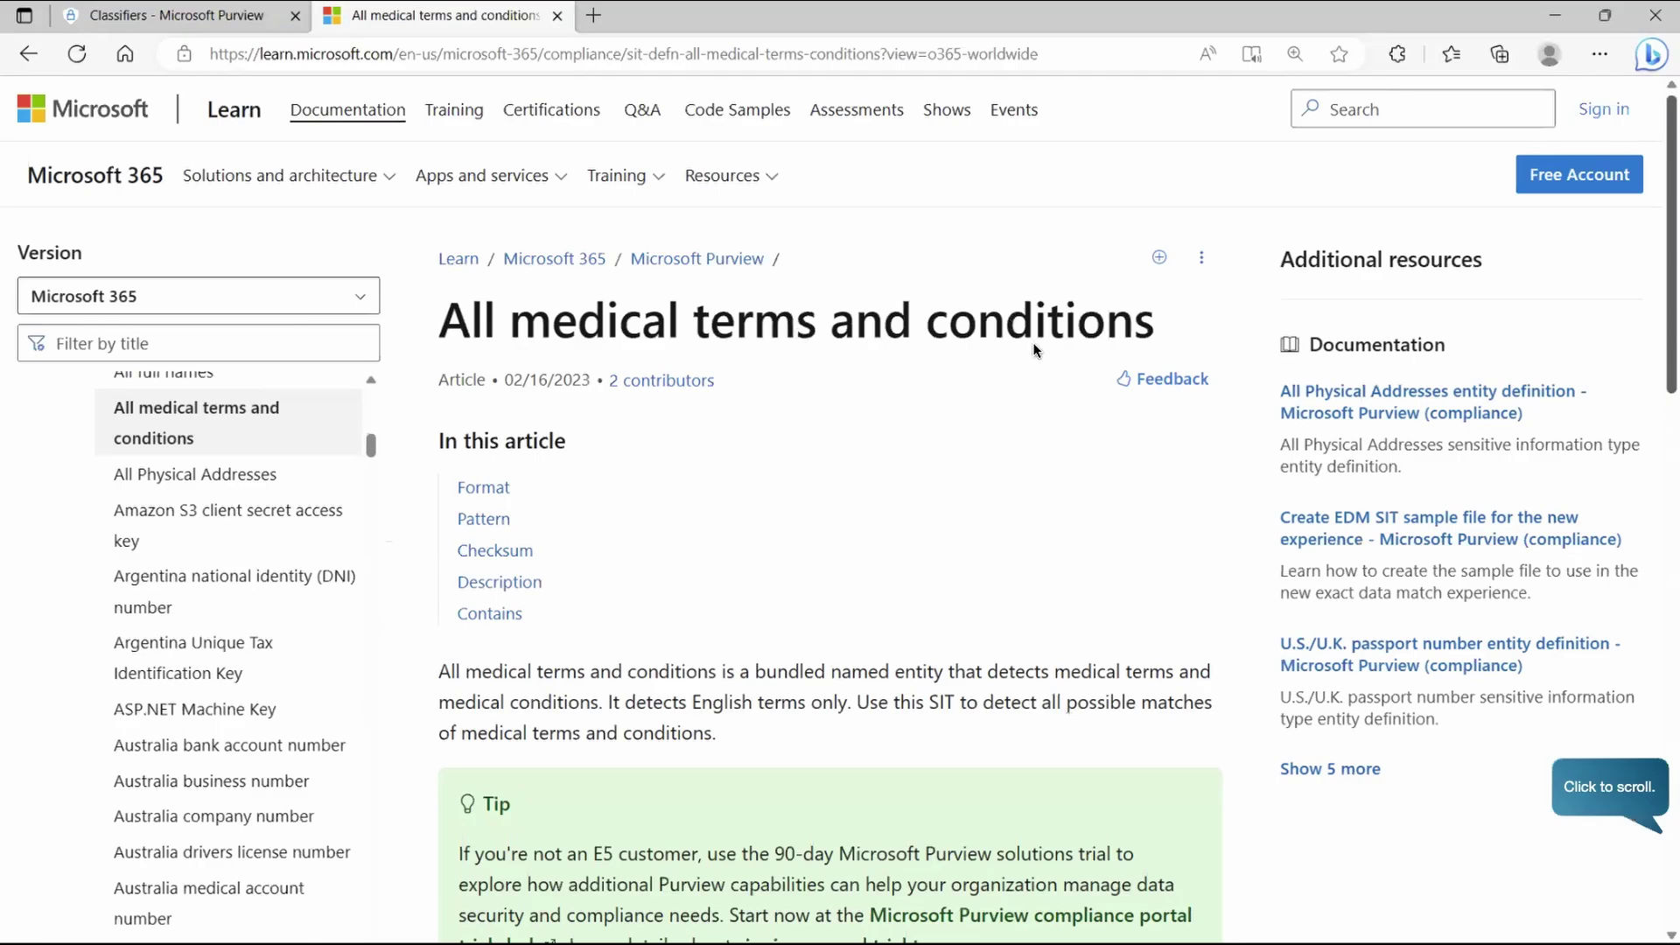
click(1652, 815)
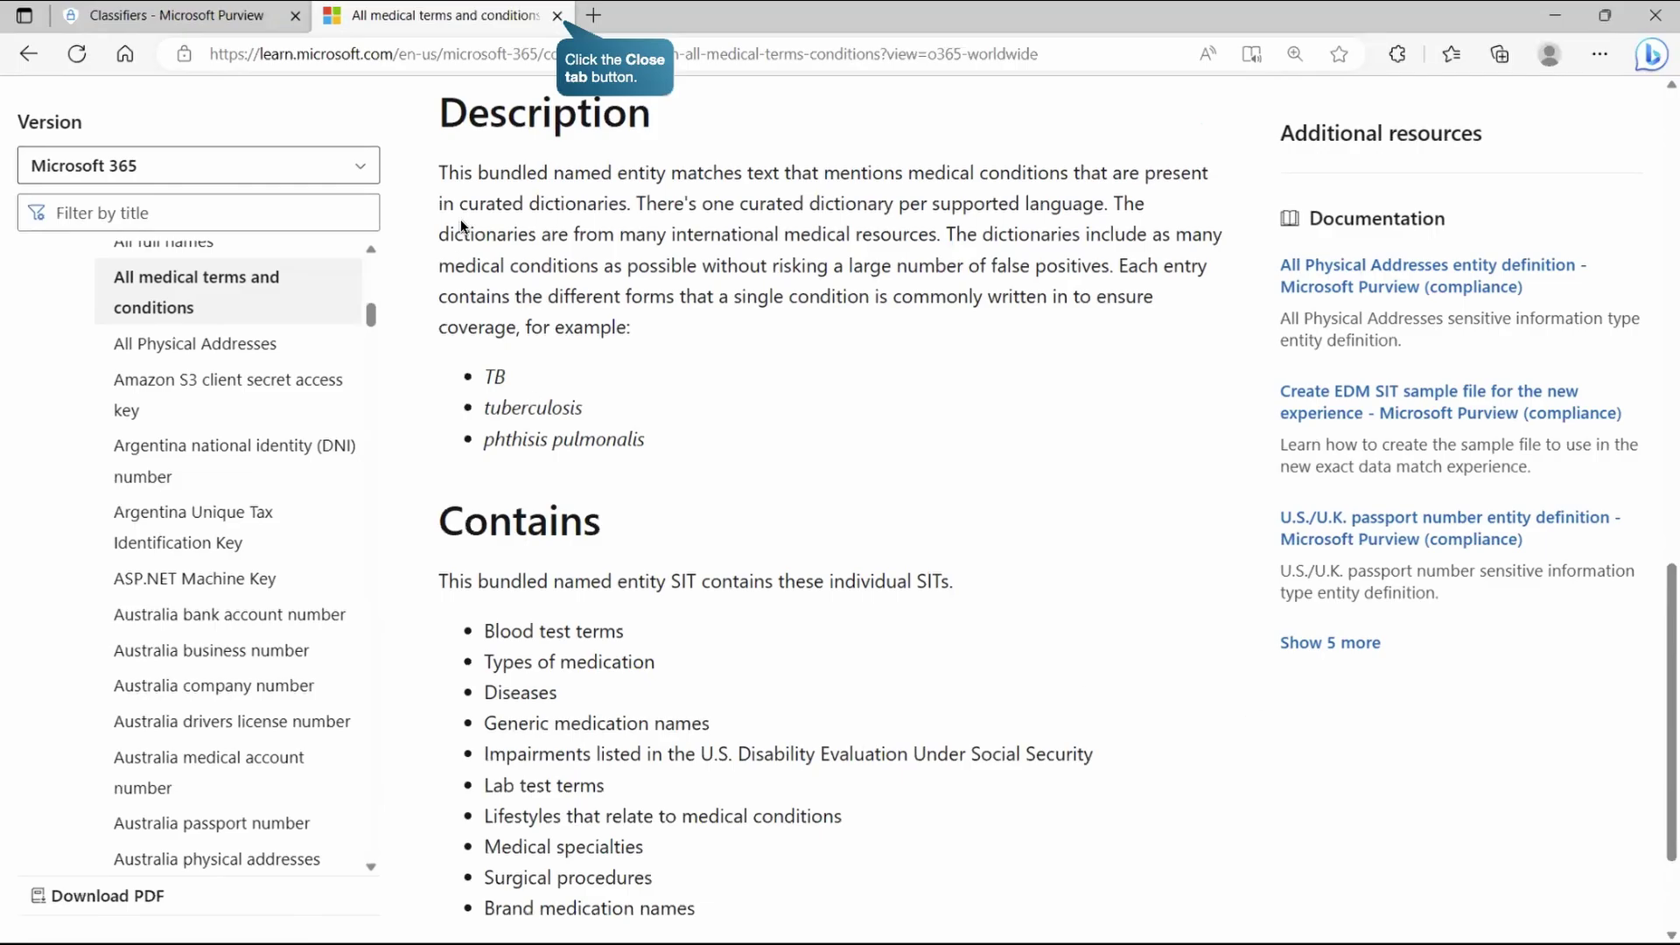
Return to Purview and go to Information protection's Auto-labeling policies page
click(557, 17)
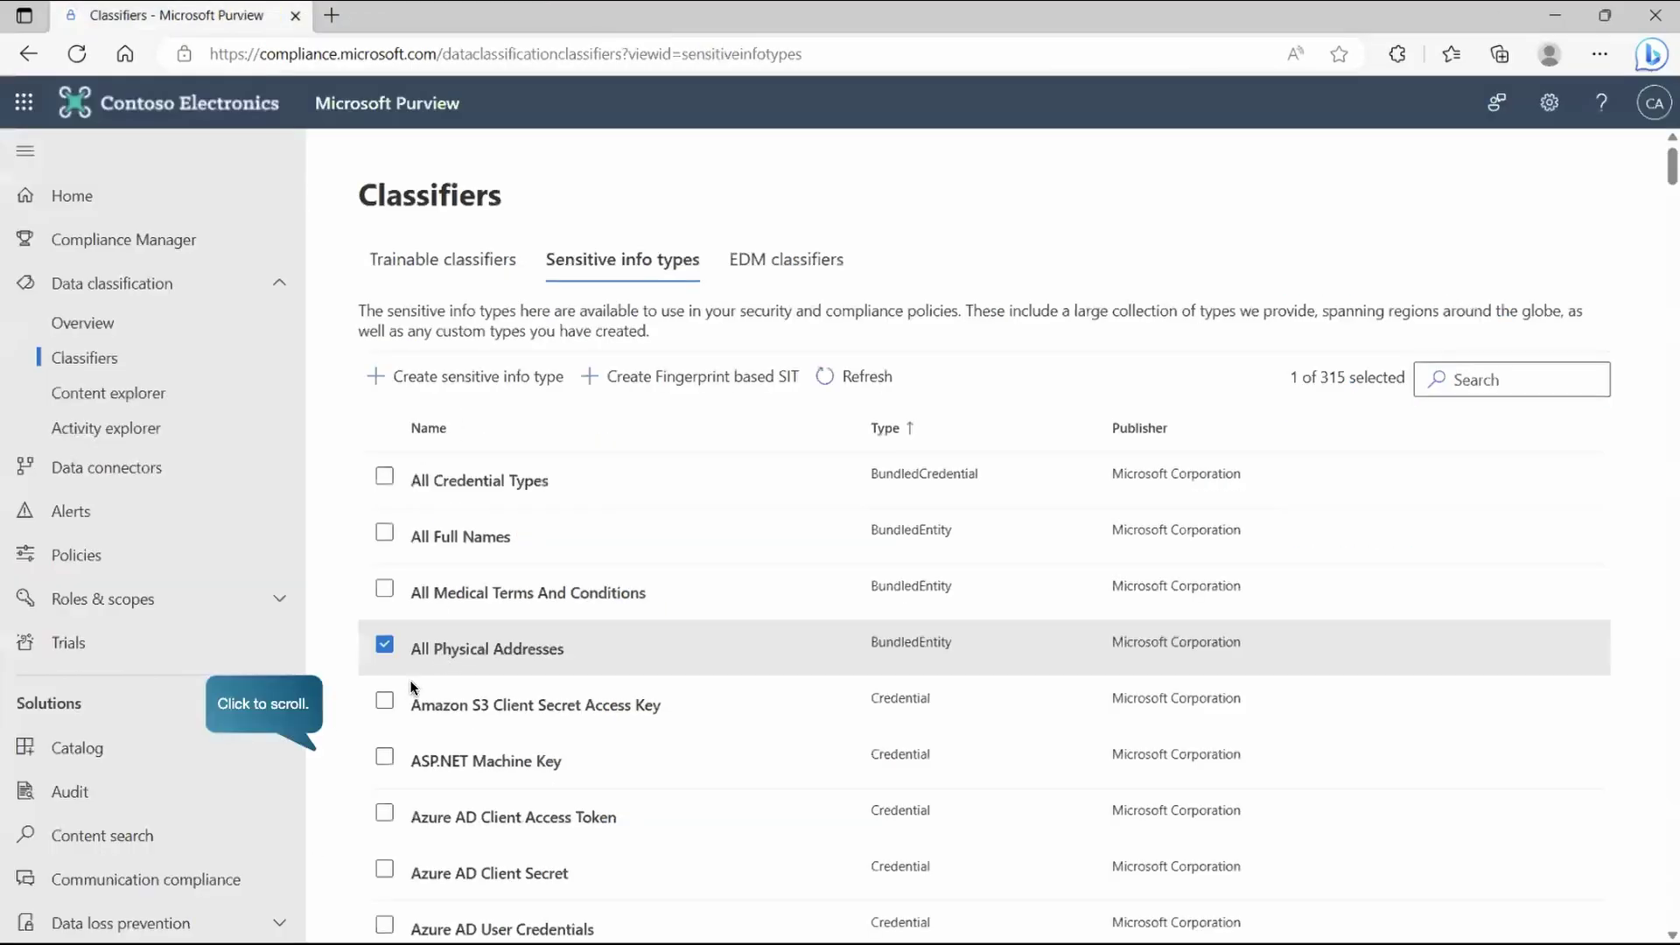
click(311, 751)
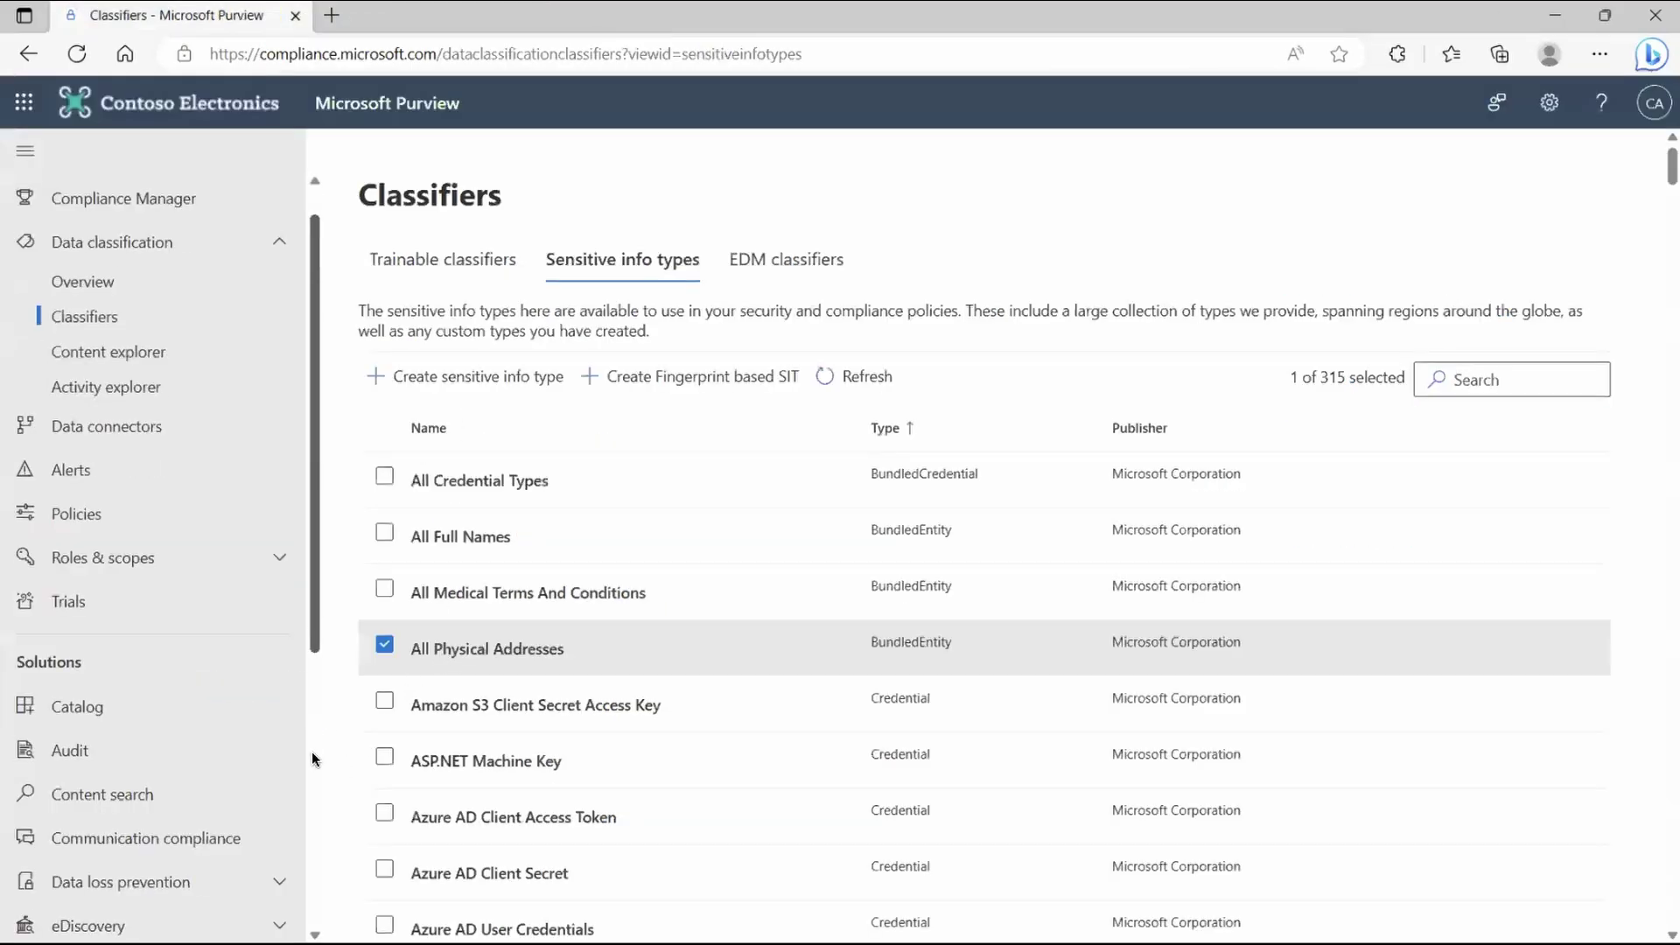
scroll(312, 751, down, 4)
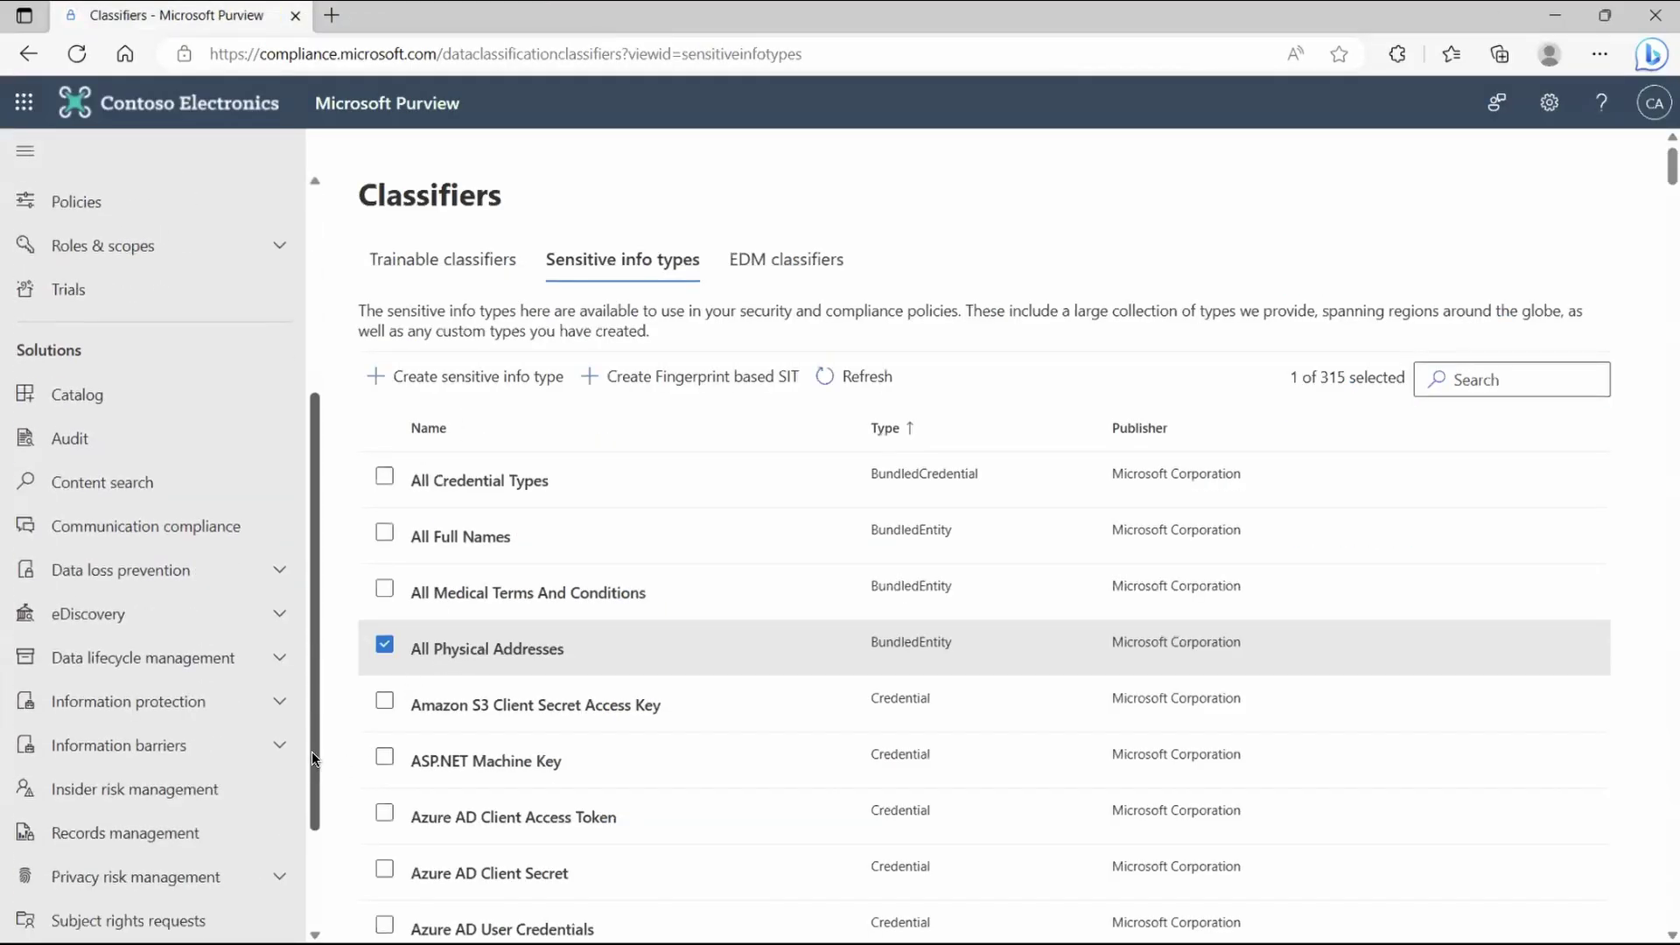
scroll(311, 751, down, 2)
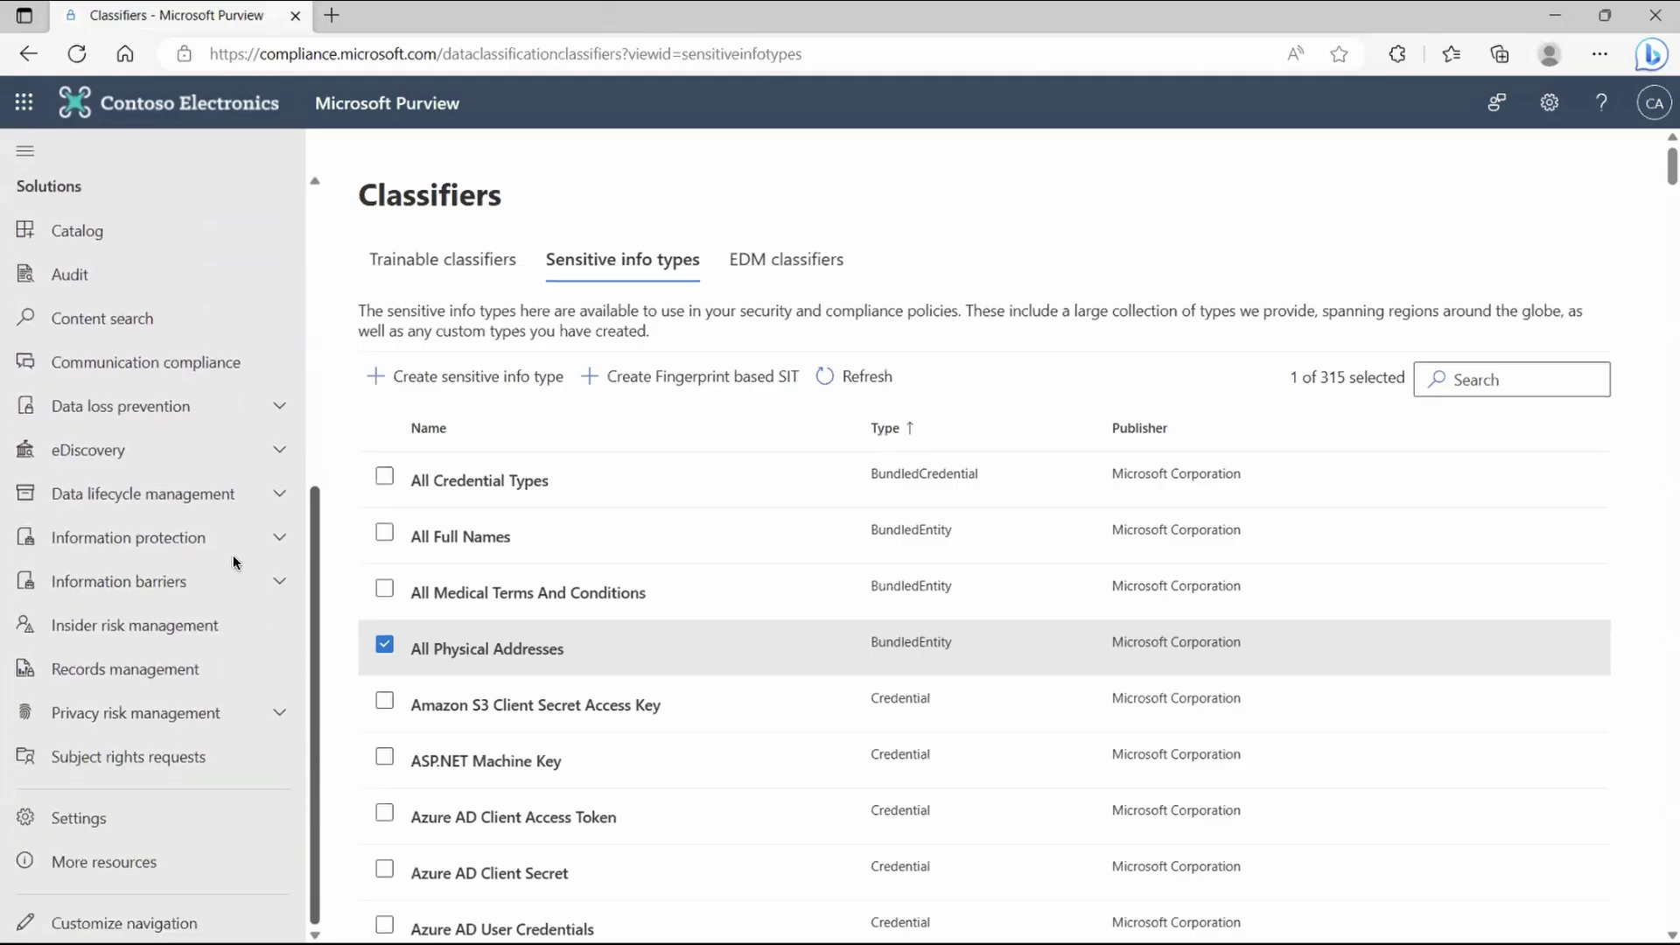
click(259, 547)
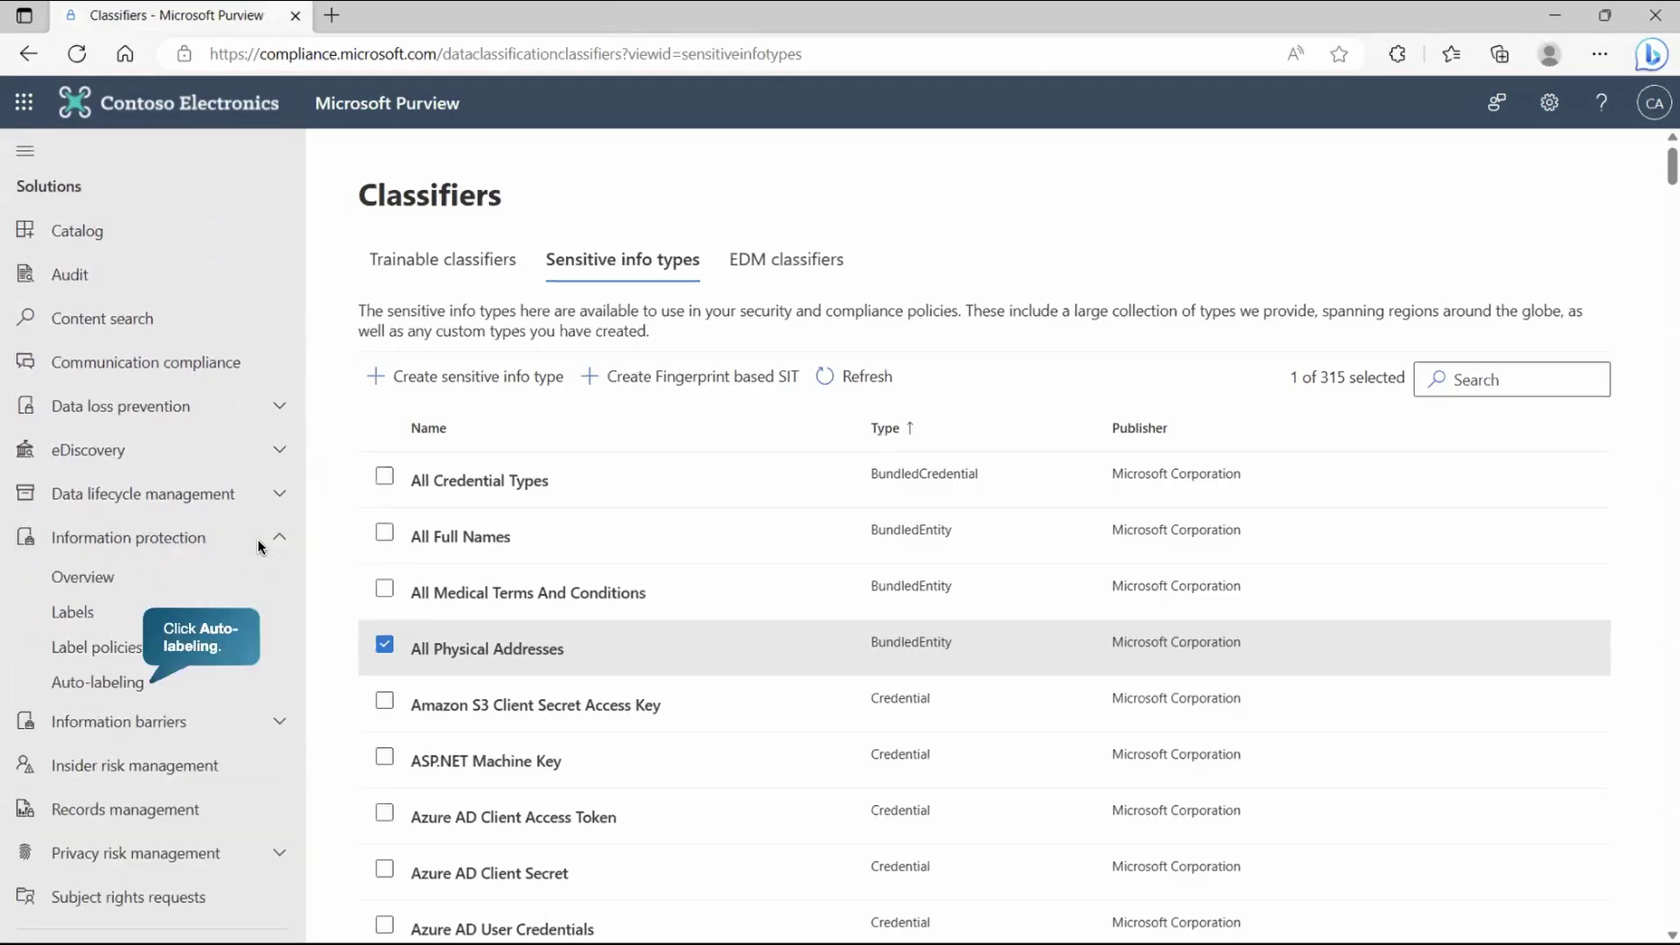
click(137, 684)
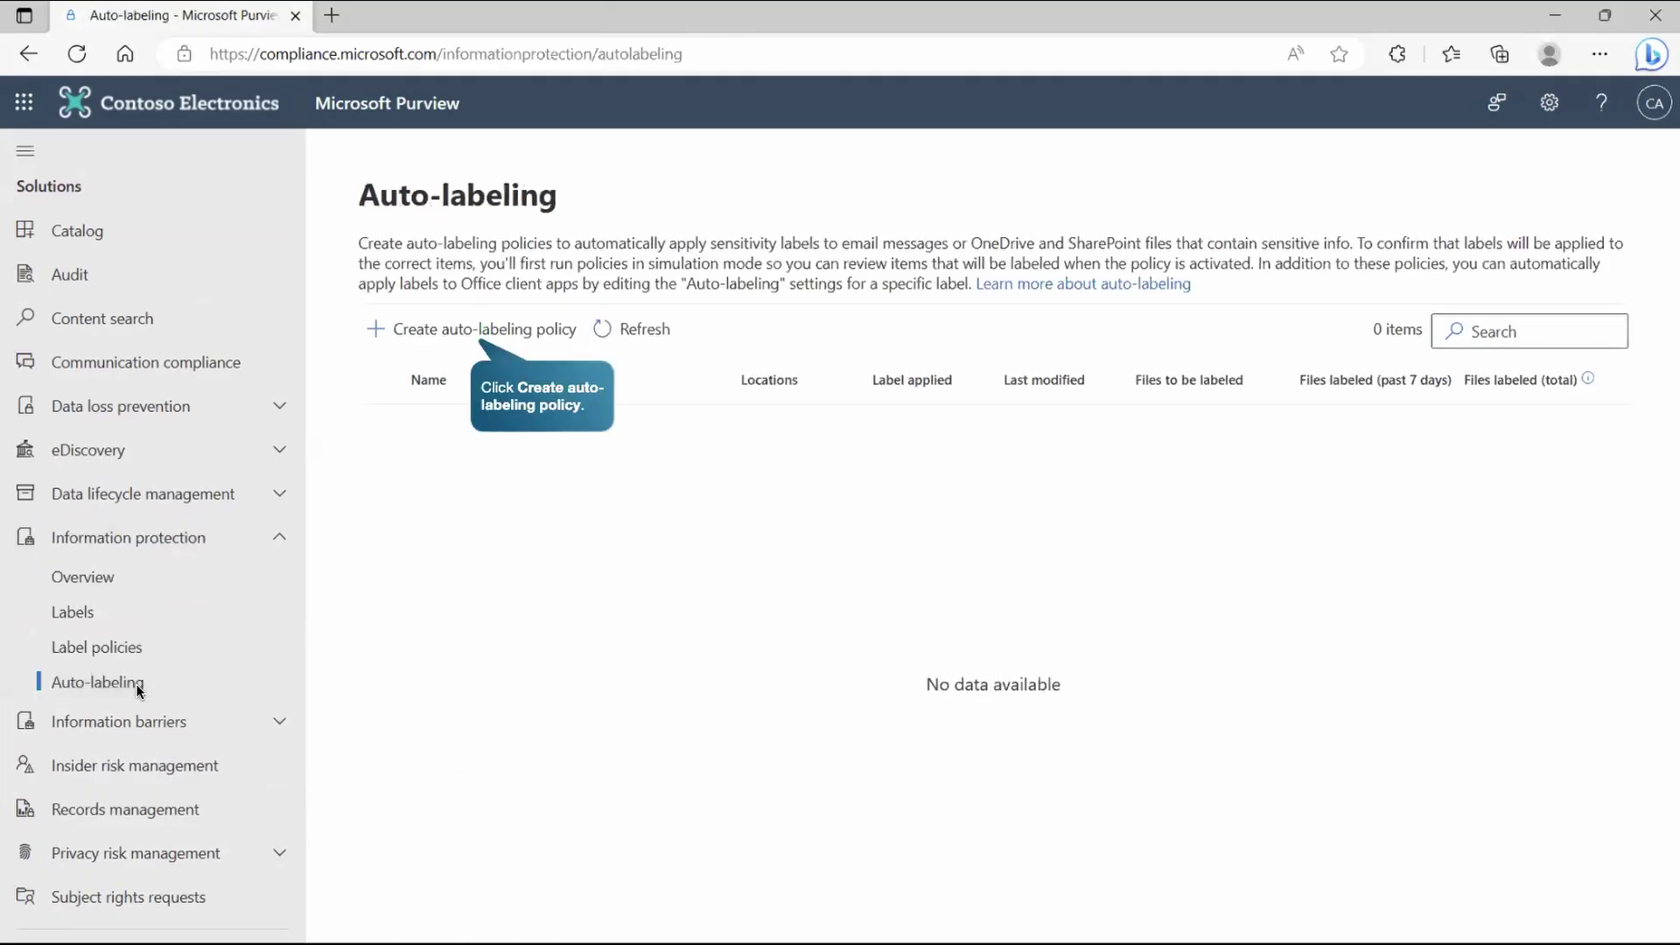
Start a new auto-labeling policy and pick the Custom policy template after viewing HIPAA Enhanced
click(477, 340)
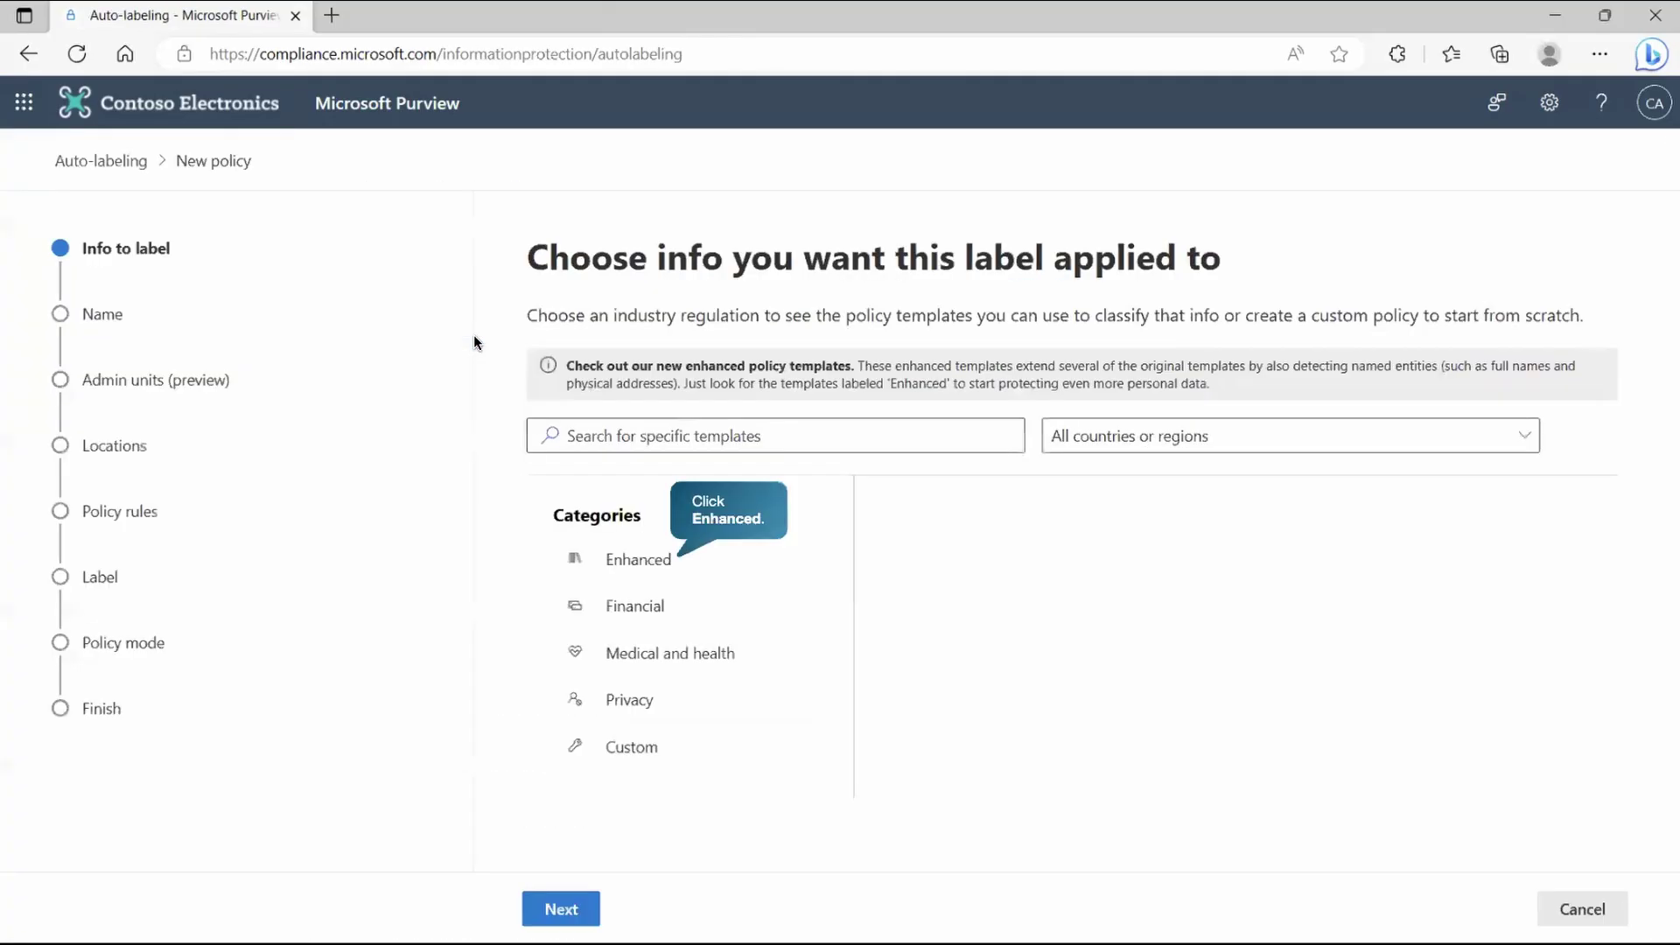
click(647, 564)
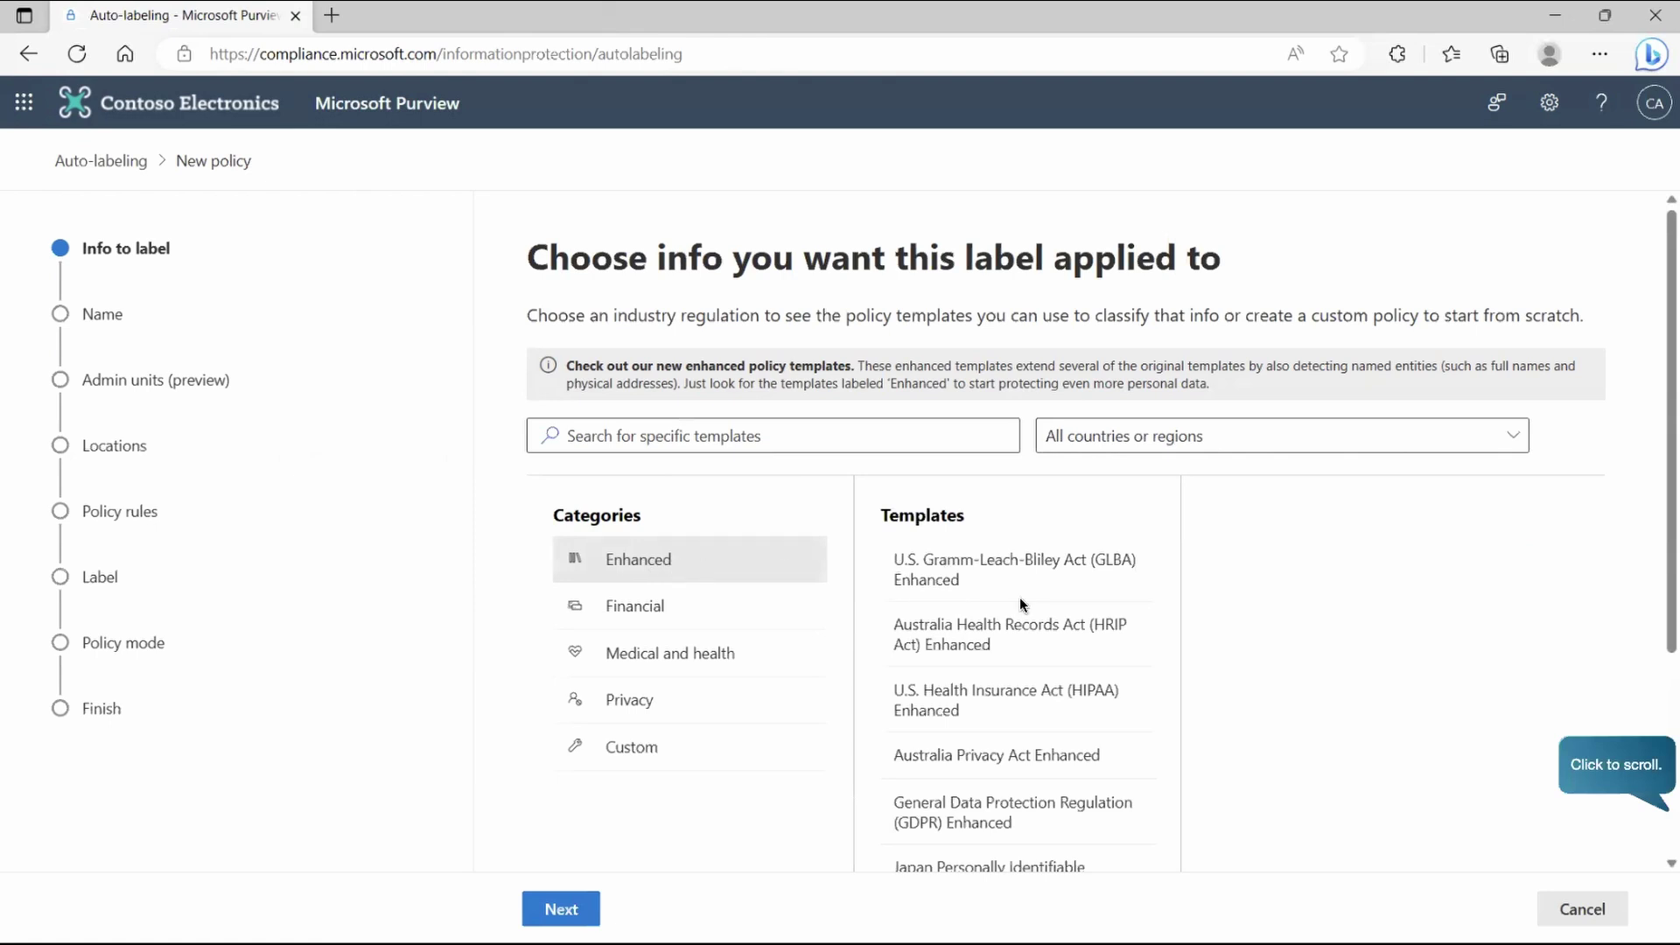
click(1632, 765)
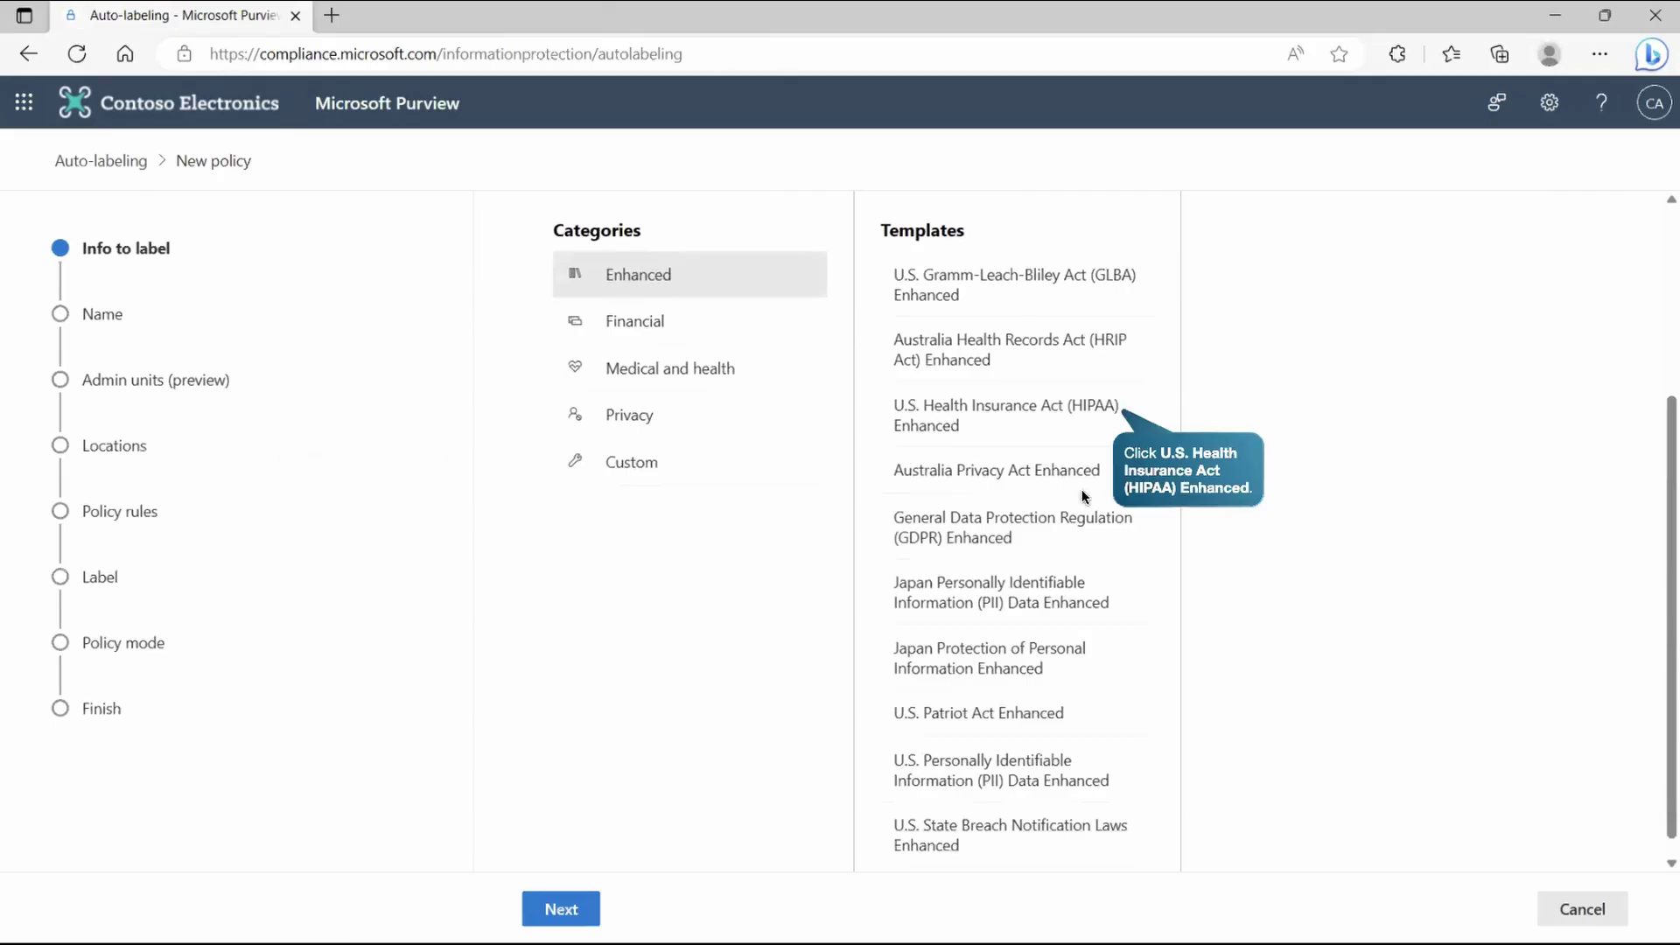
click(971, 427)
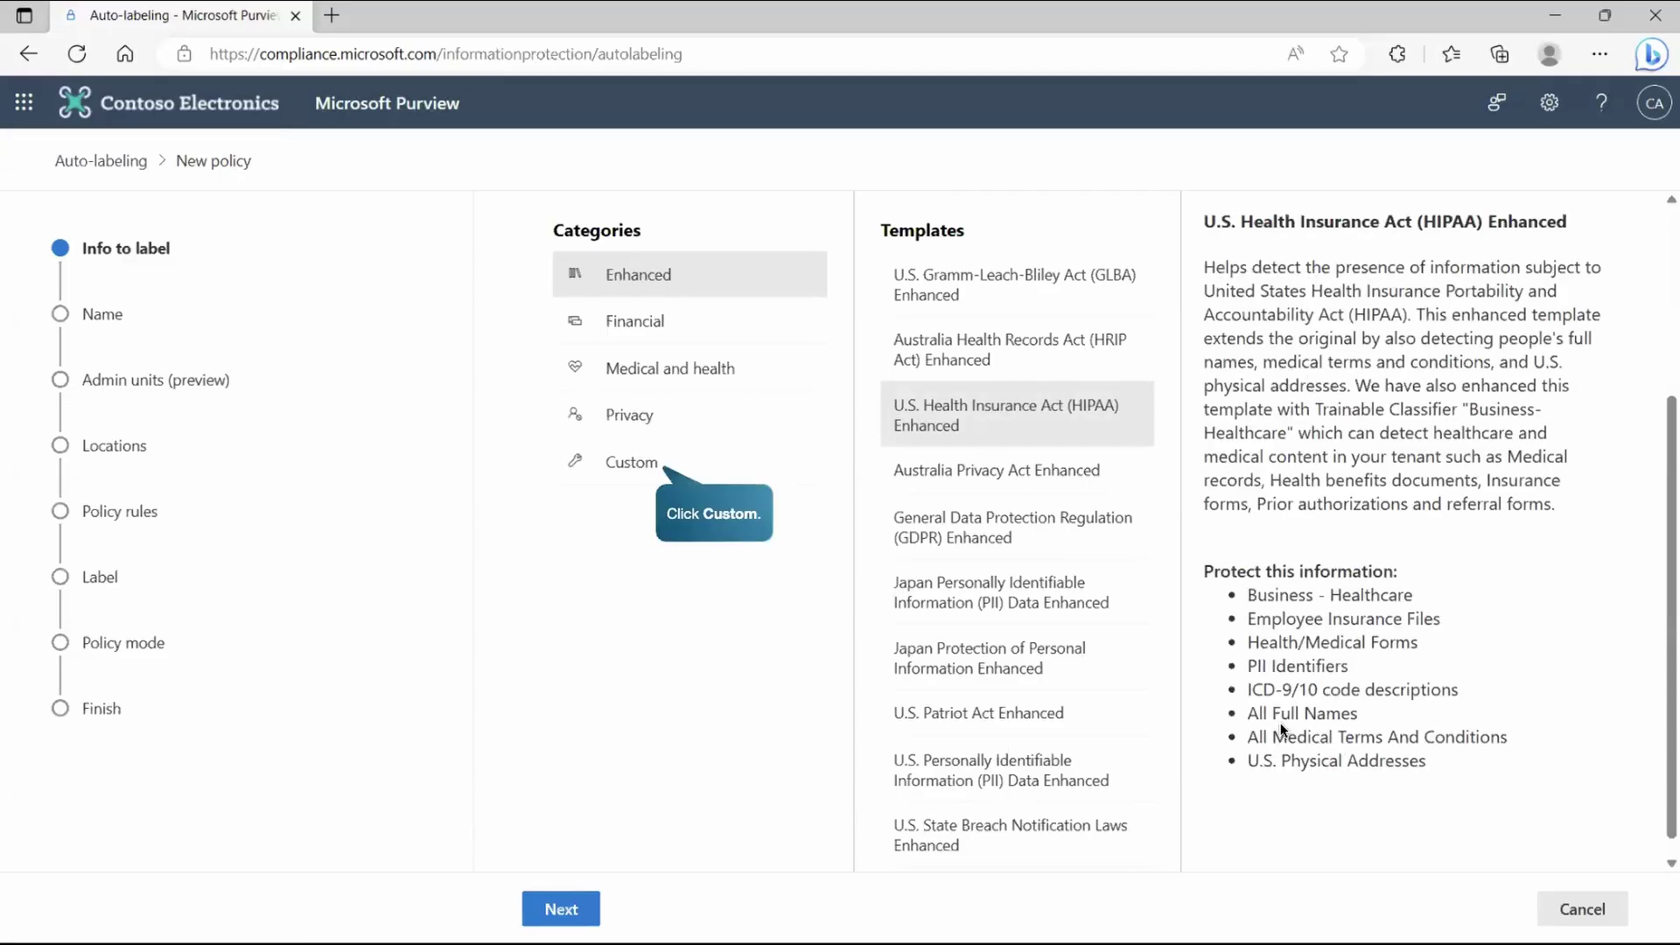
click(632, 465)
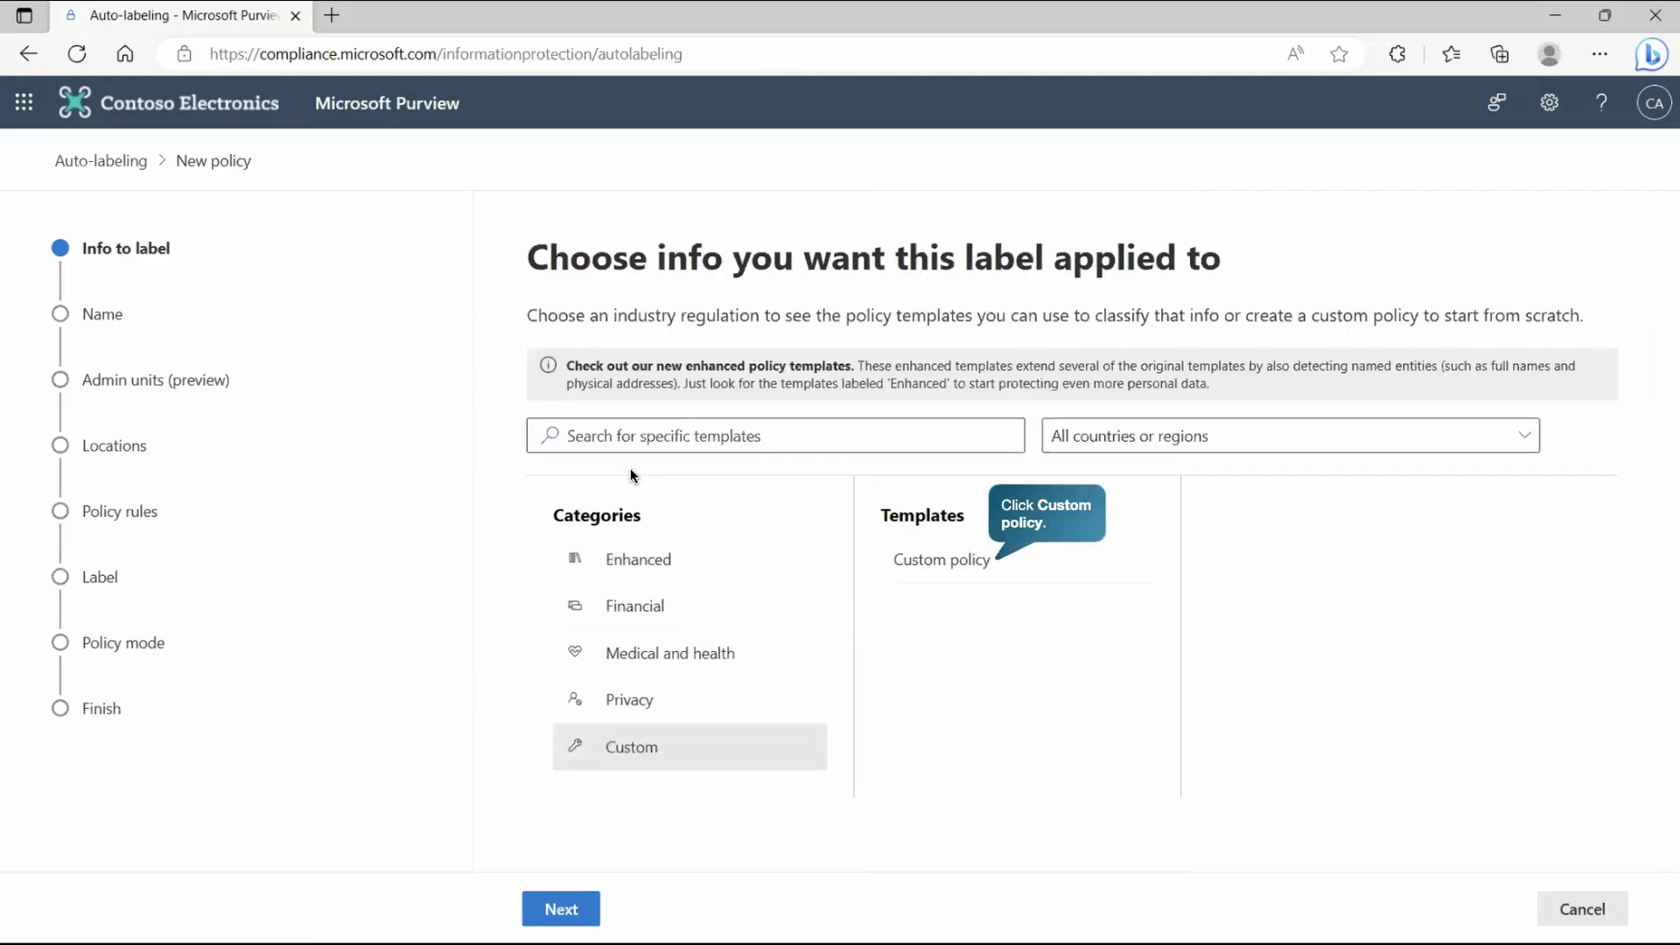
click(947, 560)
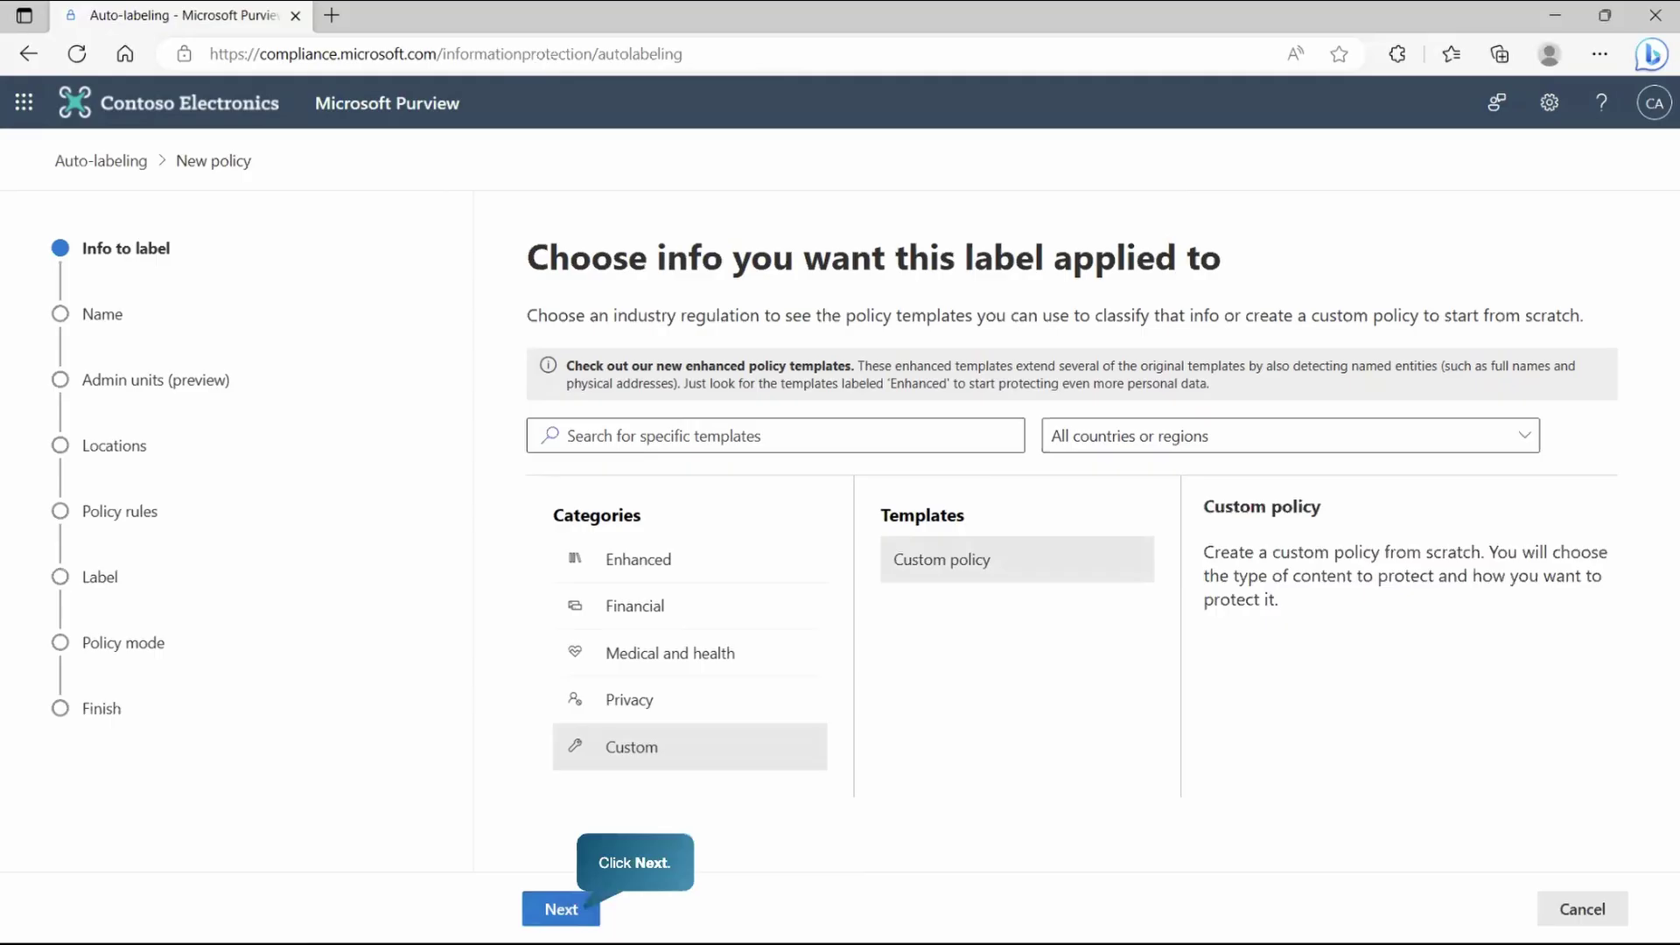
Name the policy 'Medical Terms and Conditions' and keep the full directory for admin units
click(573, 916)
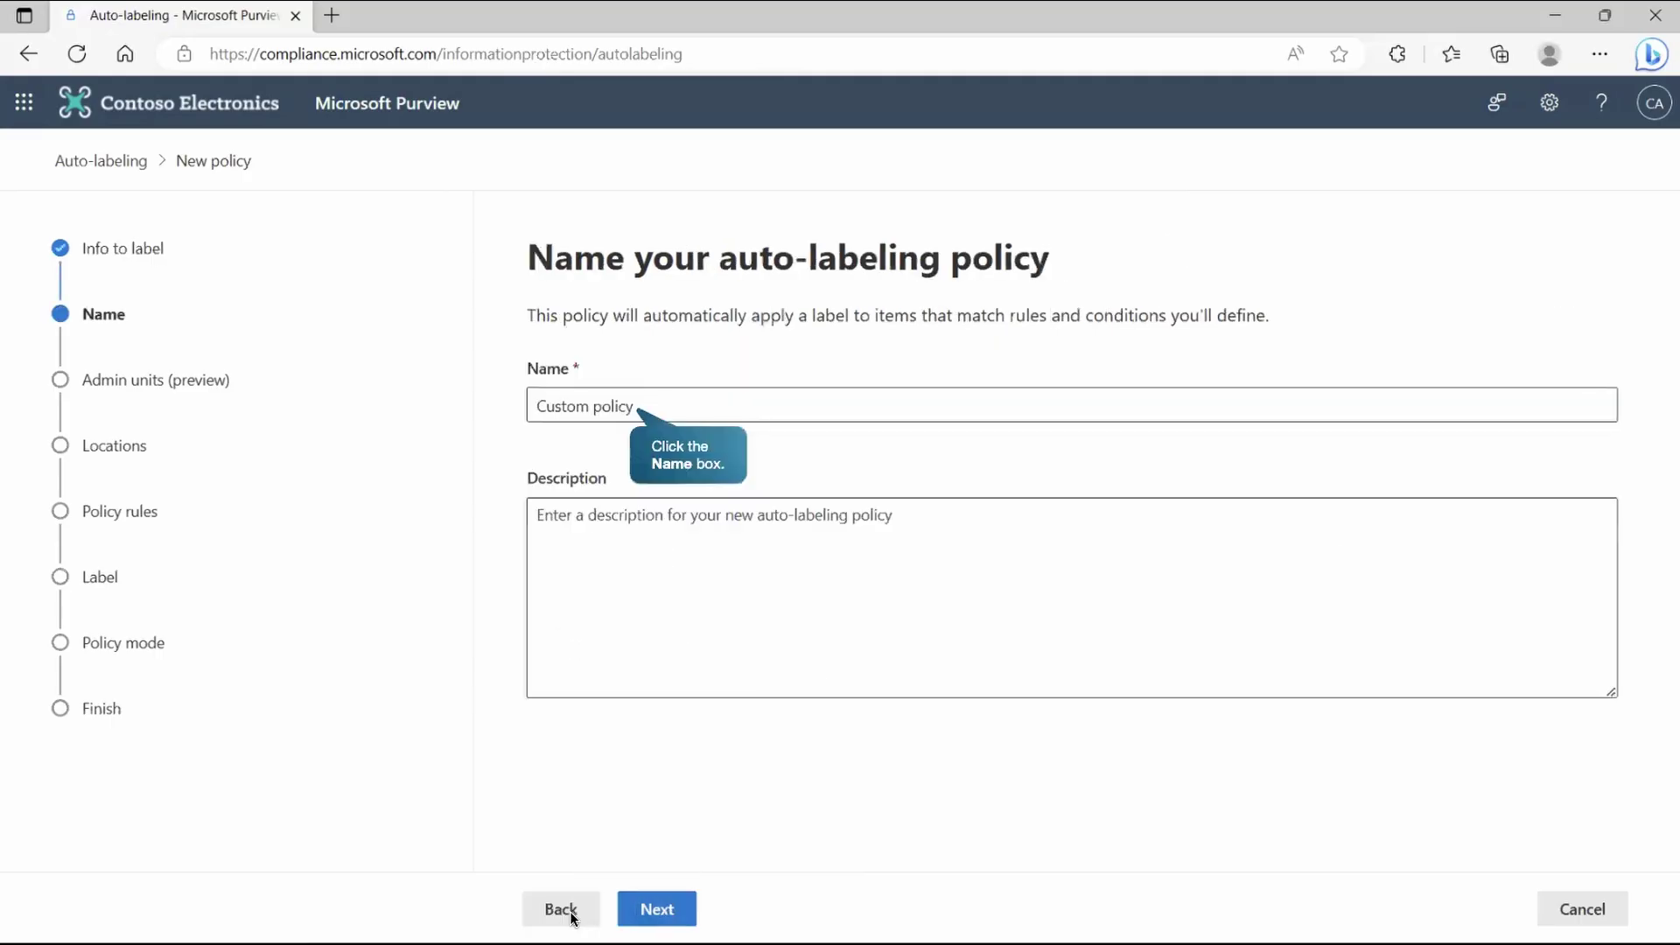
click(592, 413)
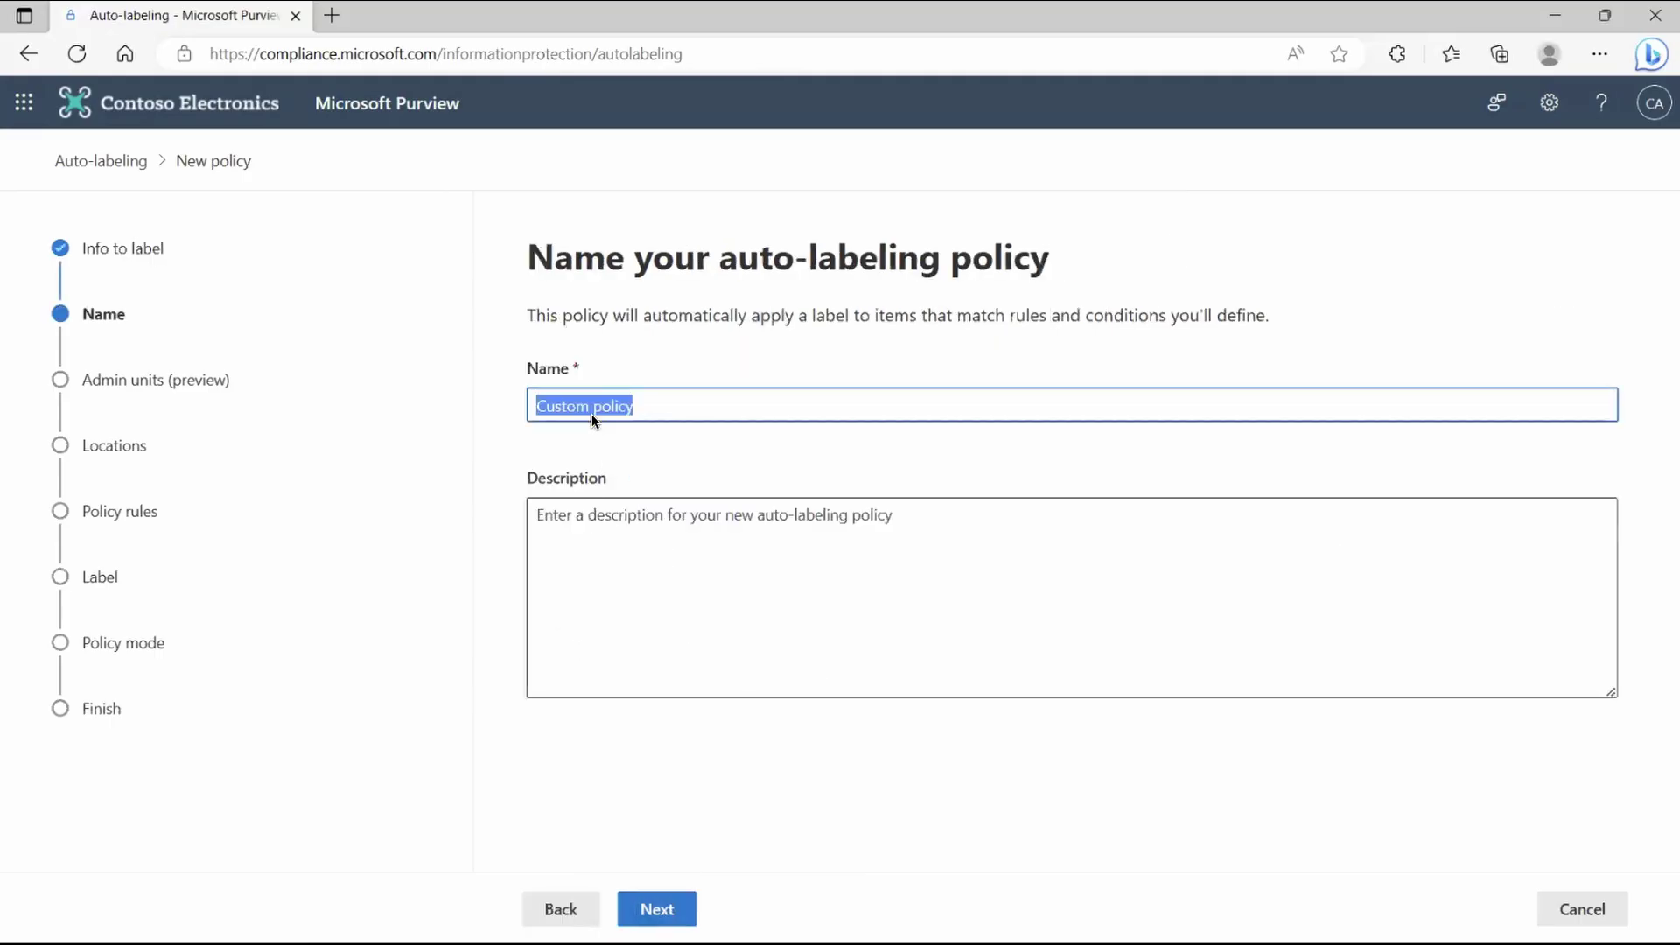
text(Medical Terms and Conditions)
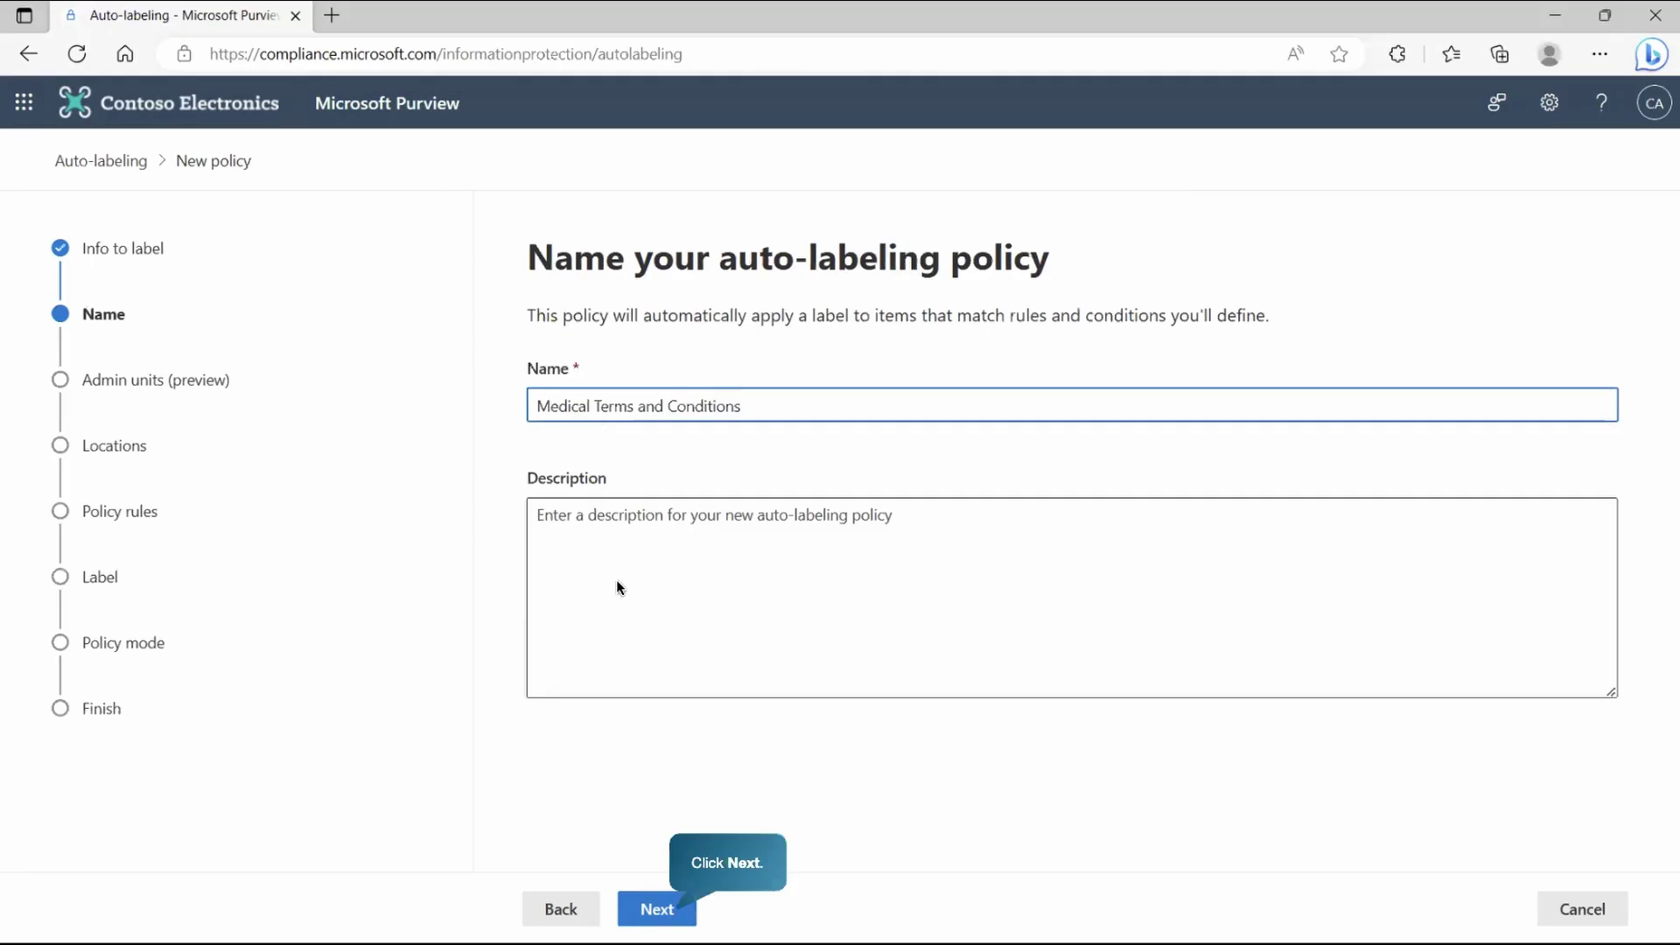
click(656, 909)
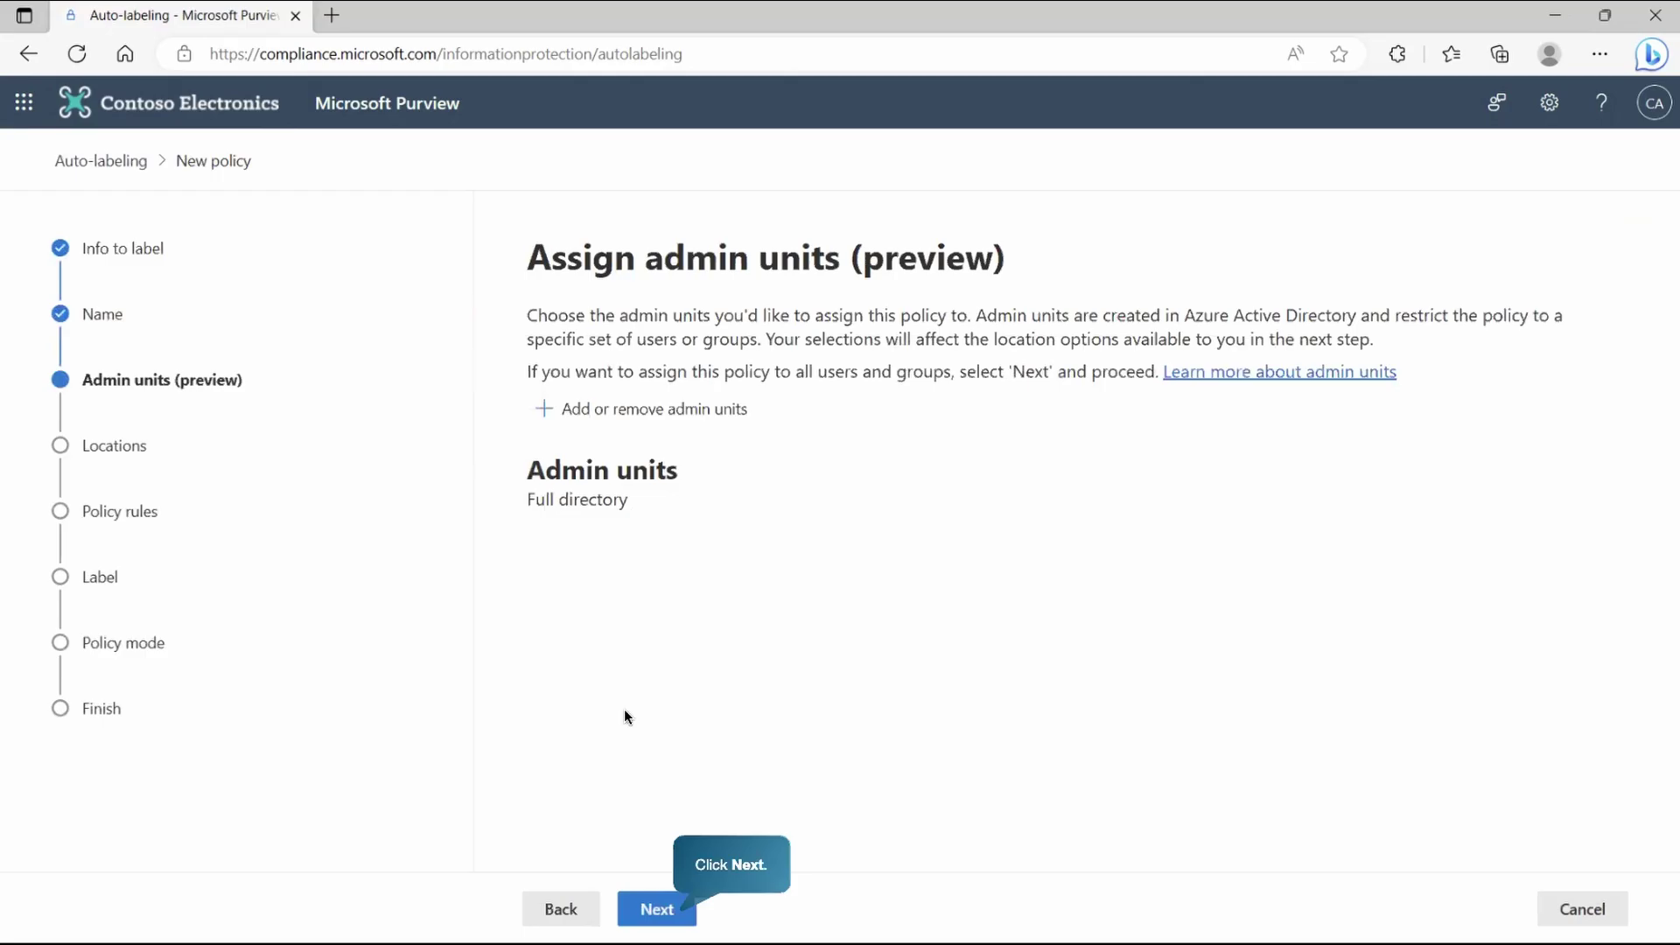
click(672, 909)
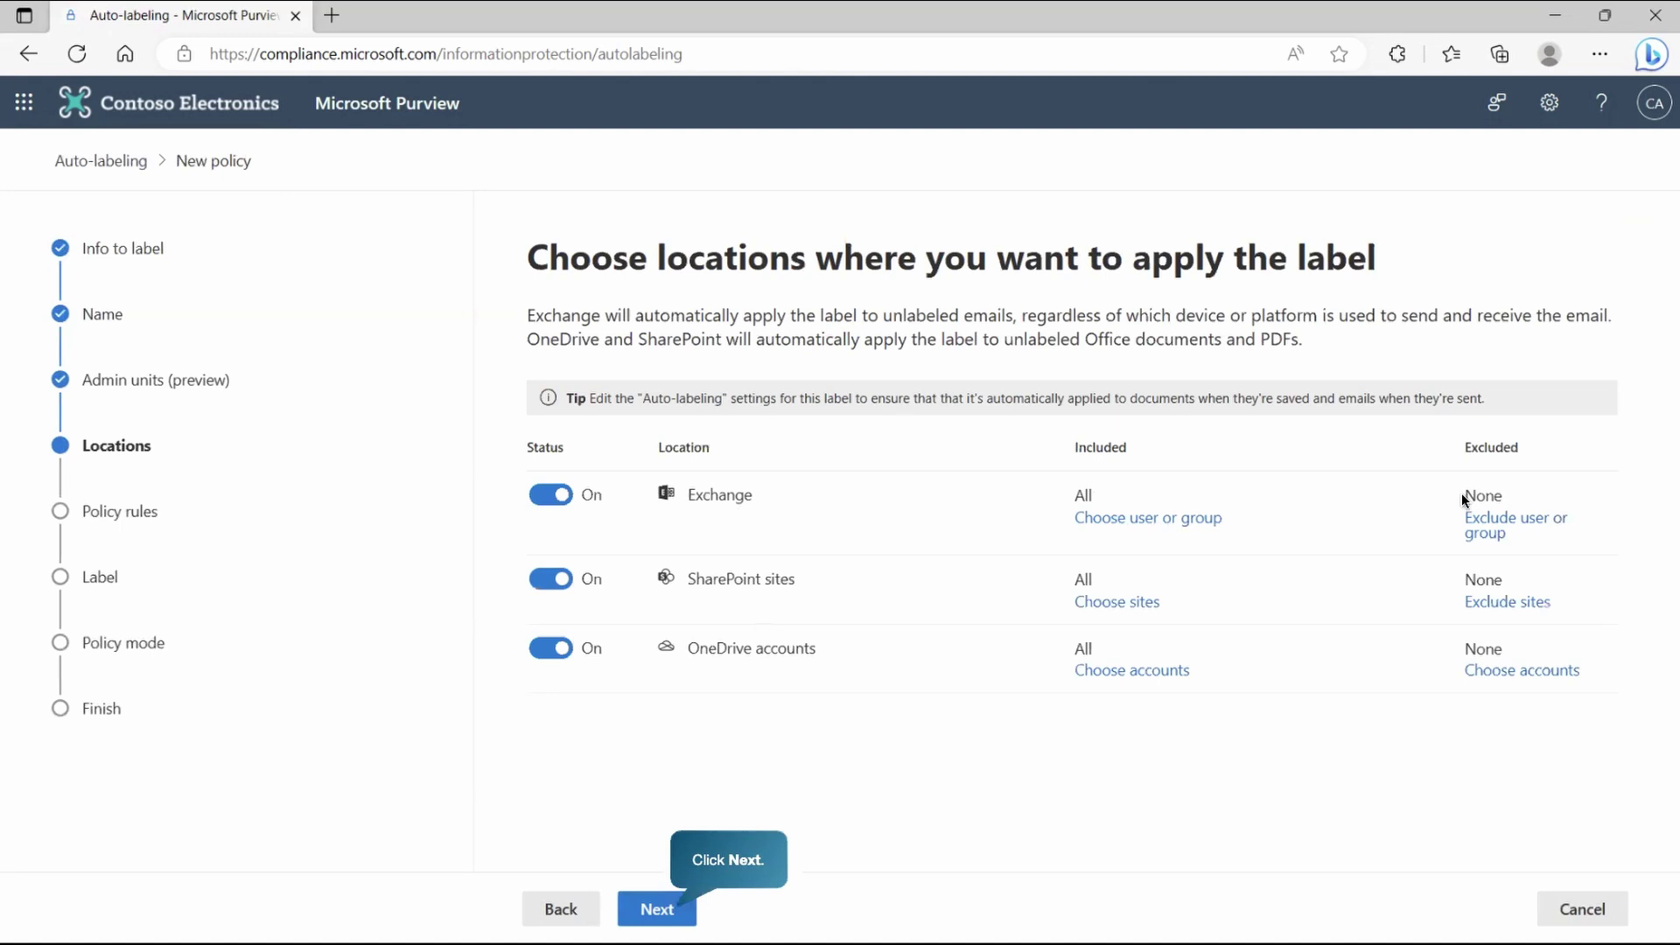
Keep all locations and common rules, then start a rule named 'Medical Terms and Conditions rule'
click(642, 916)
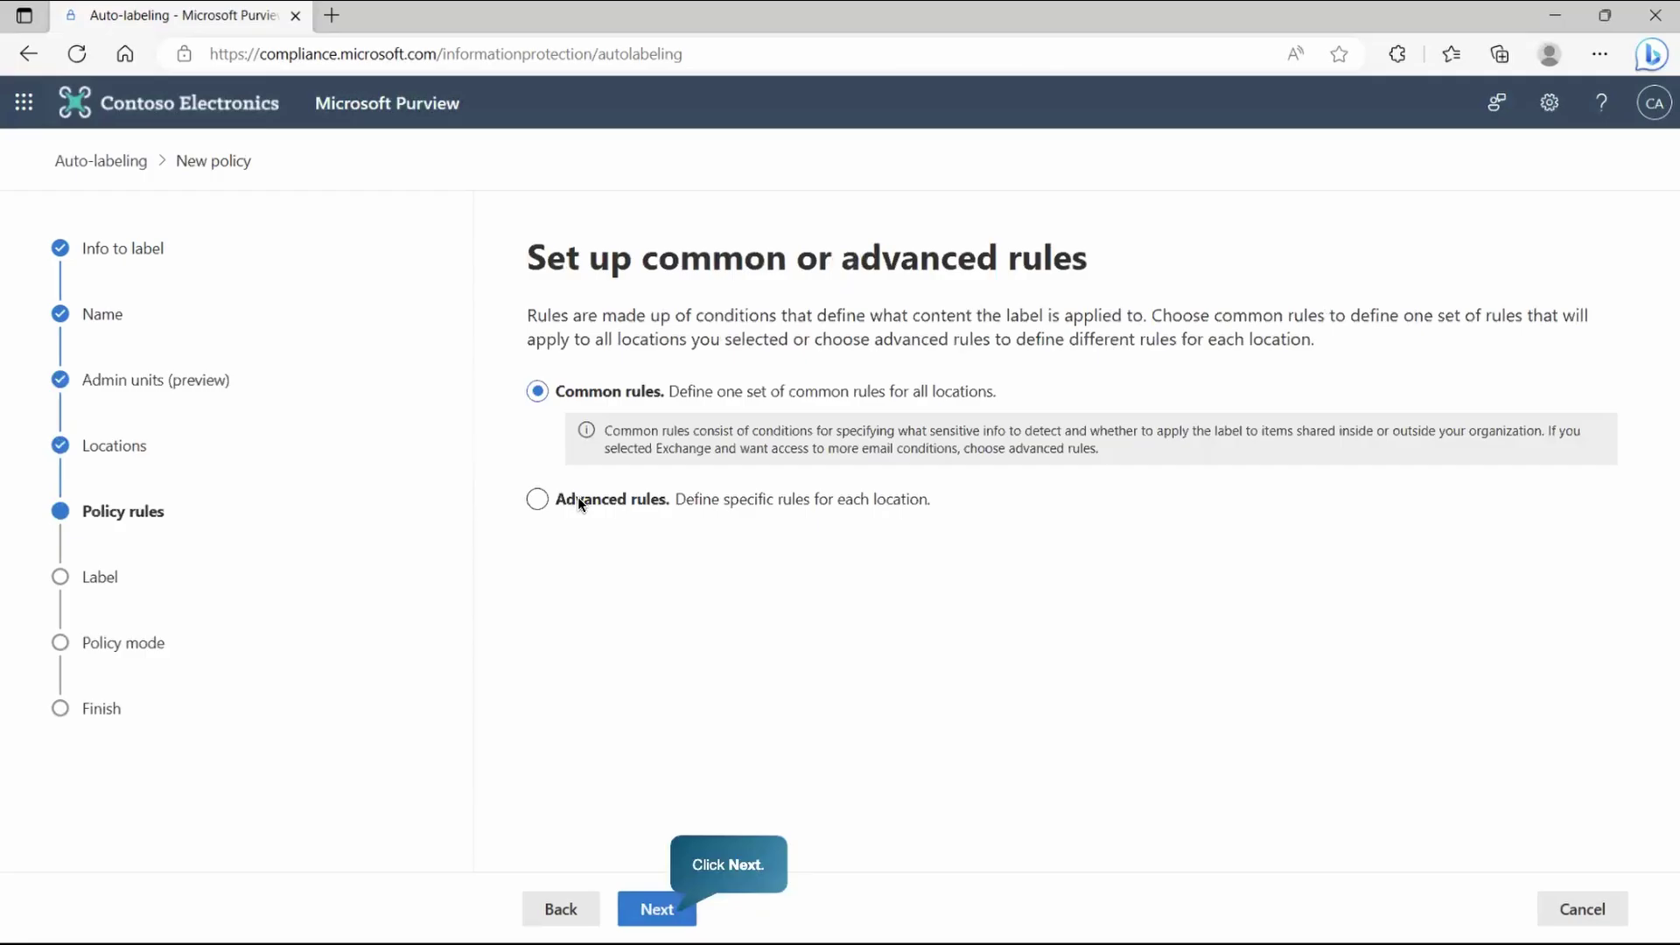
click(658, 906)
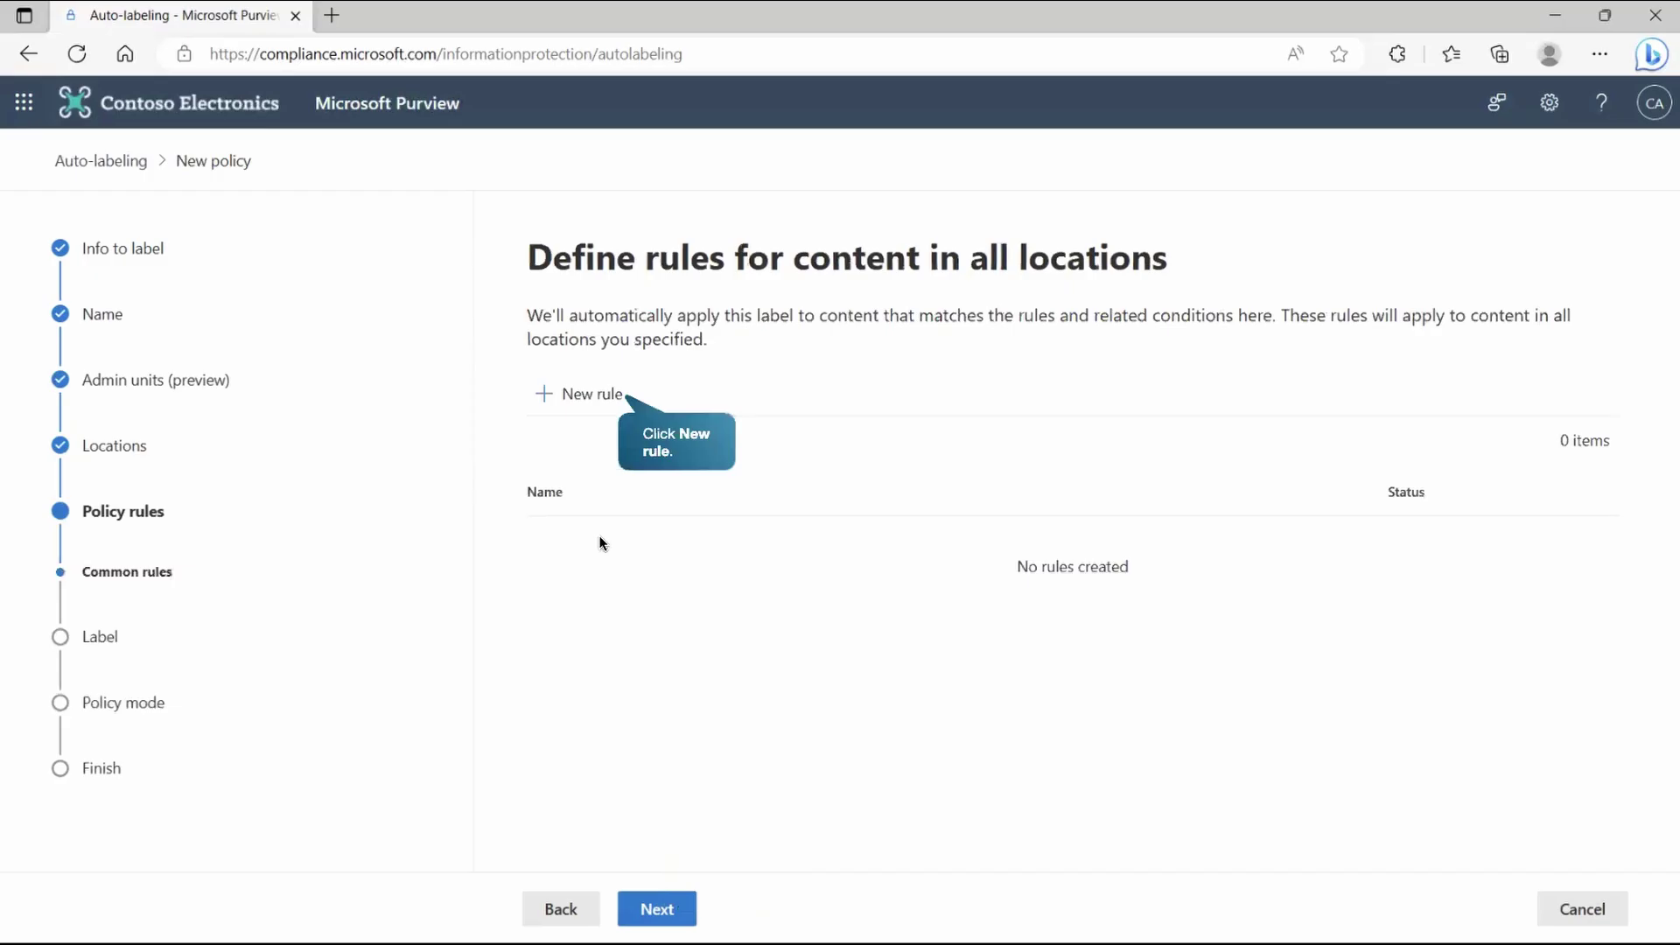
click(589, 397)
click(611, 285)
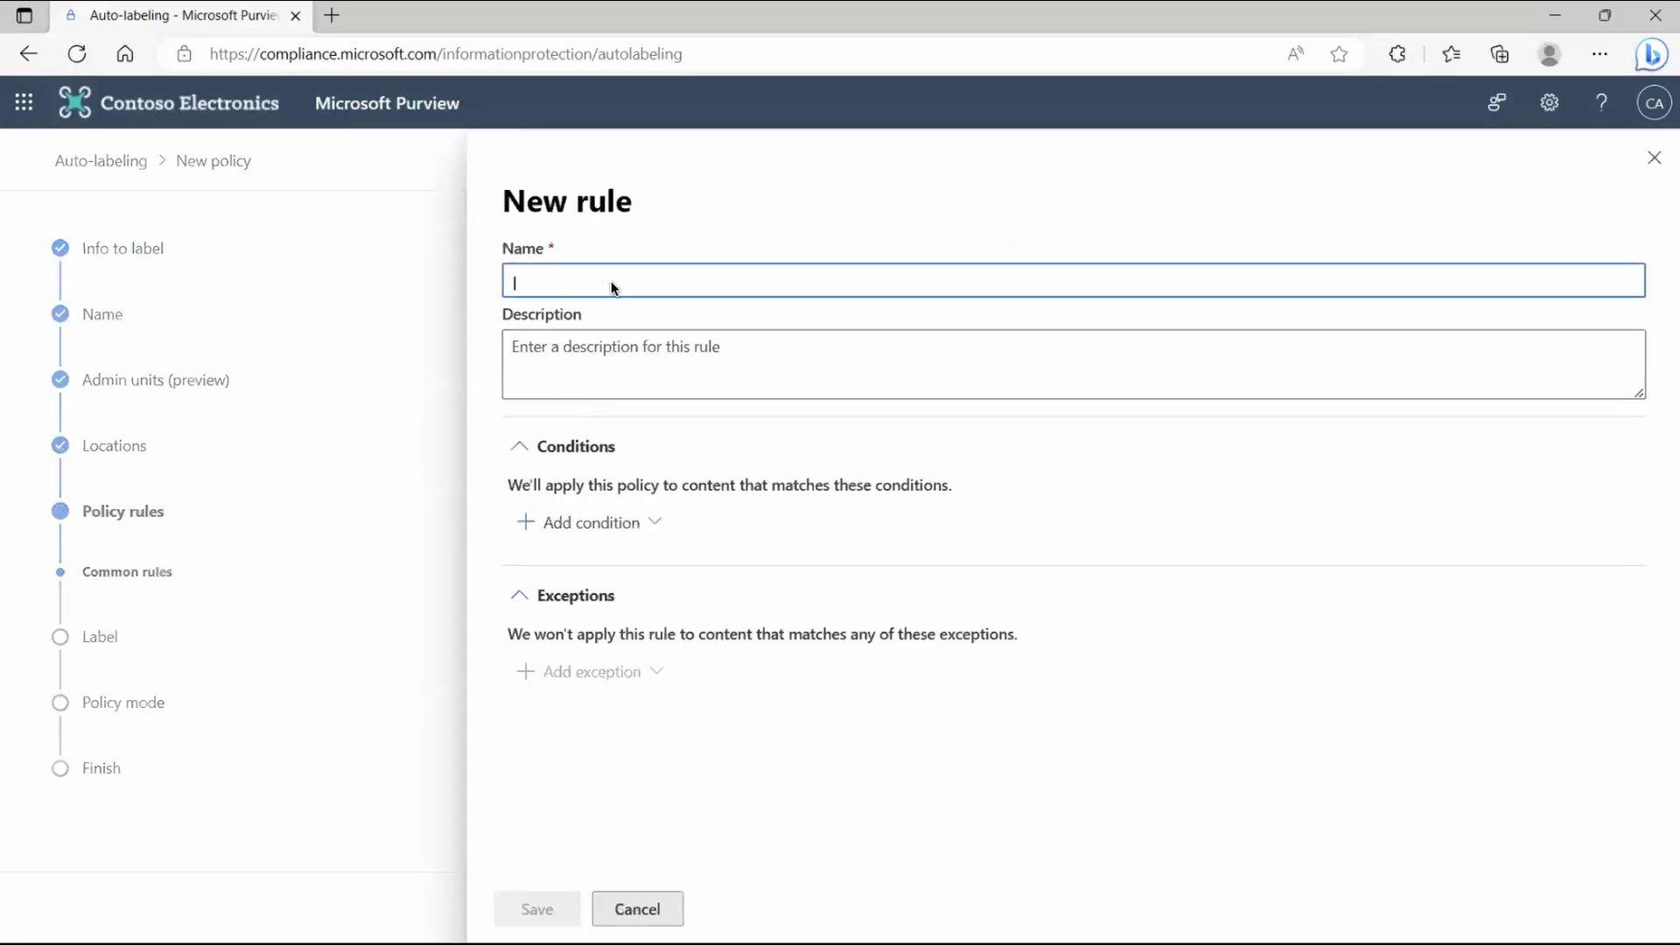
text(Medical Terms and Conditions rule)
Give the rule a Content contains condition for All Medical Terms And Conditions and save it
click(639, 520)
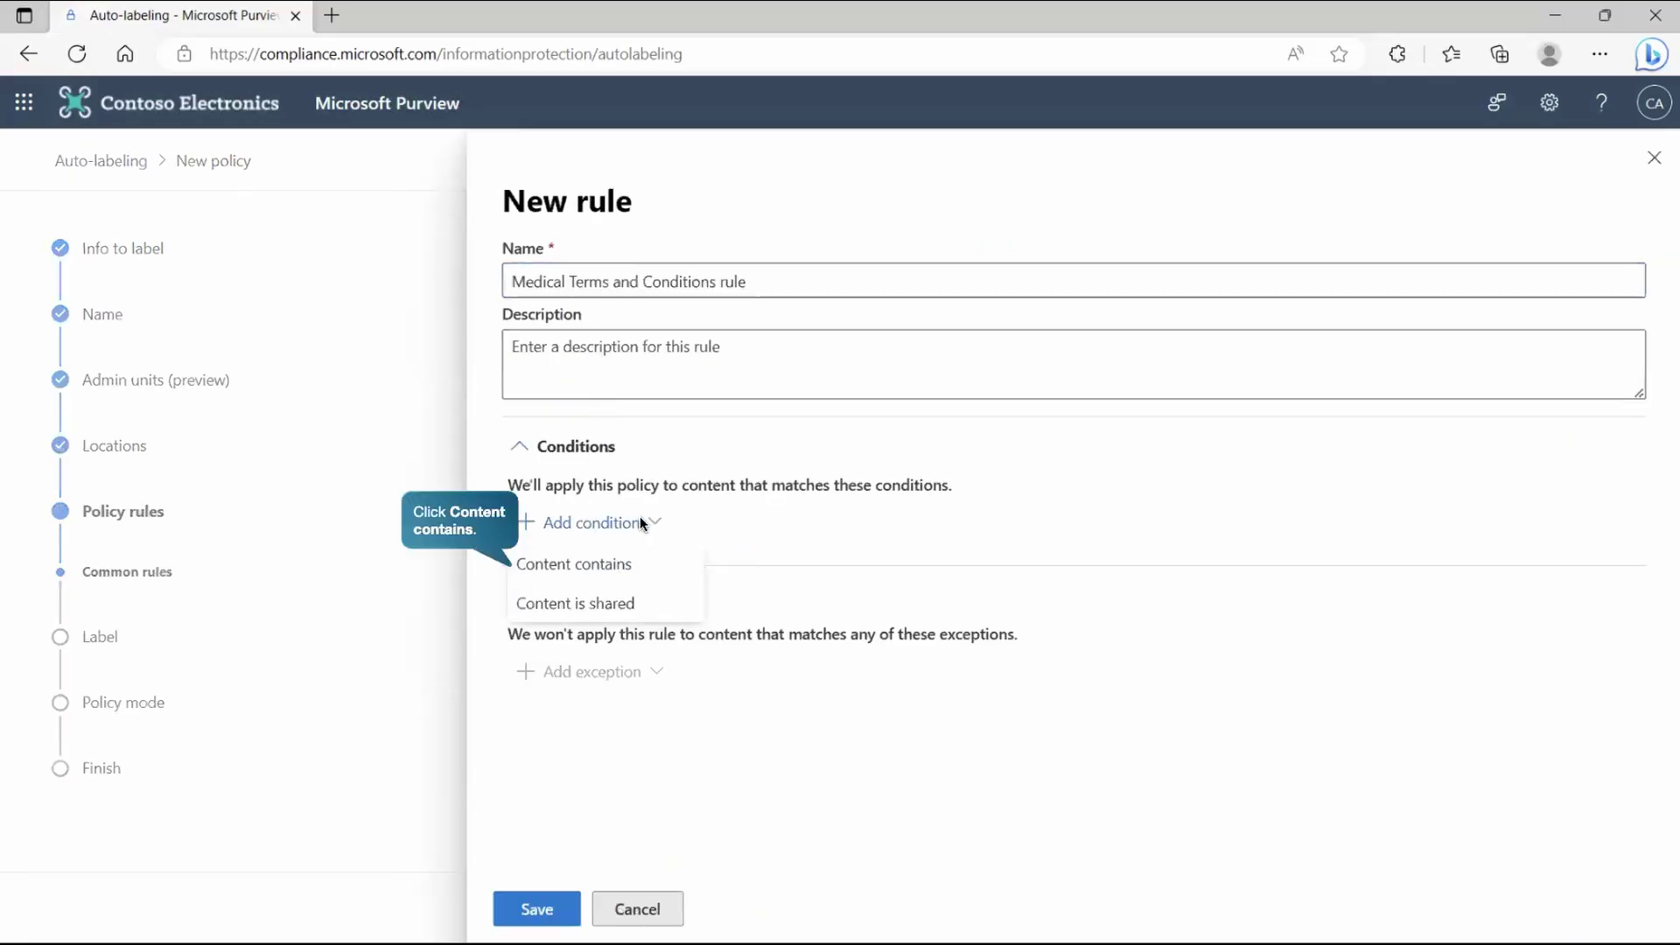
click(573, 565)
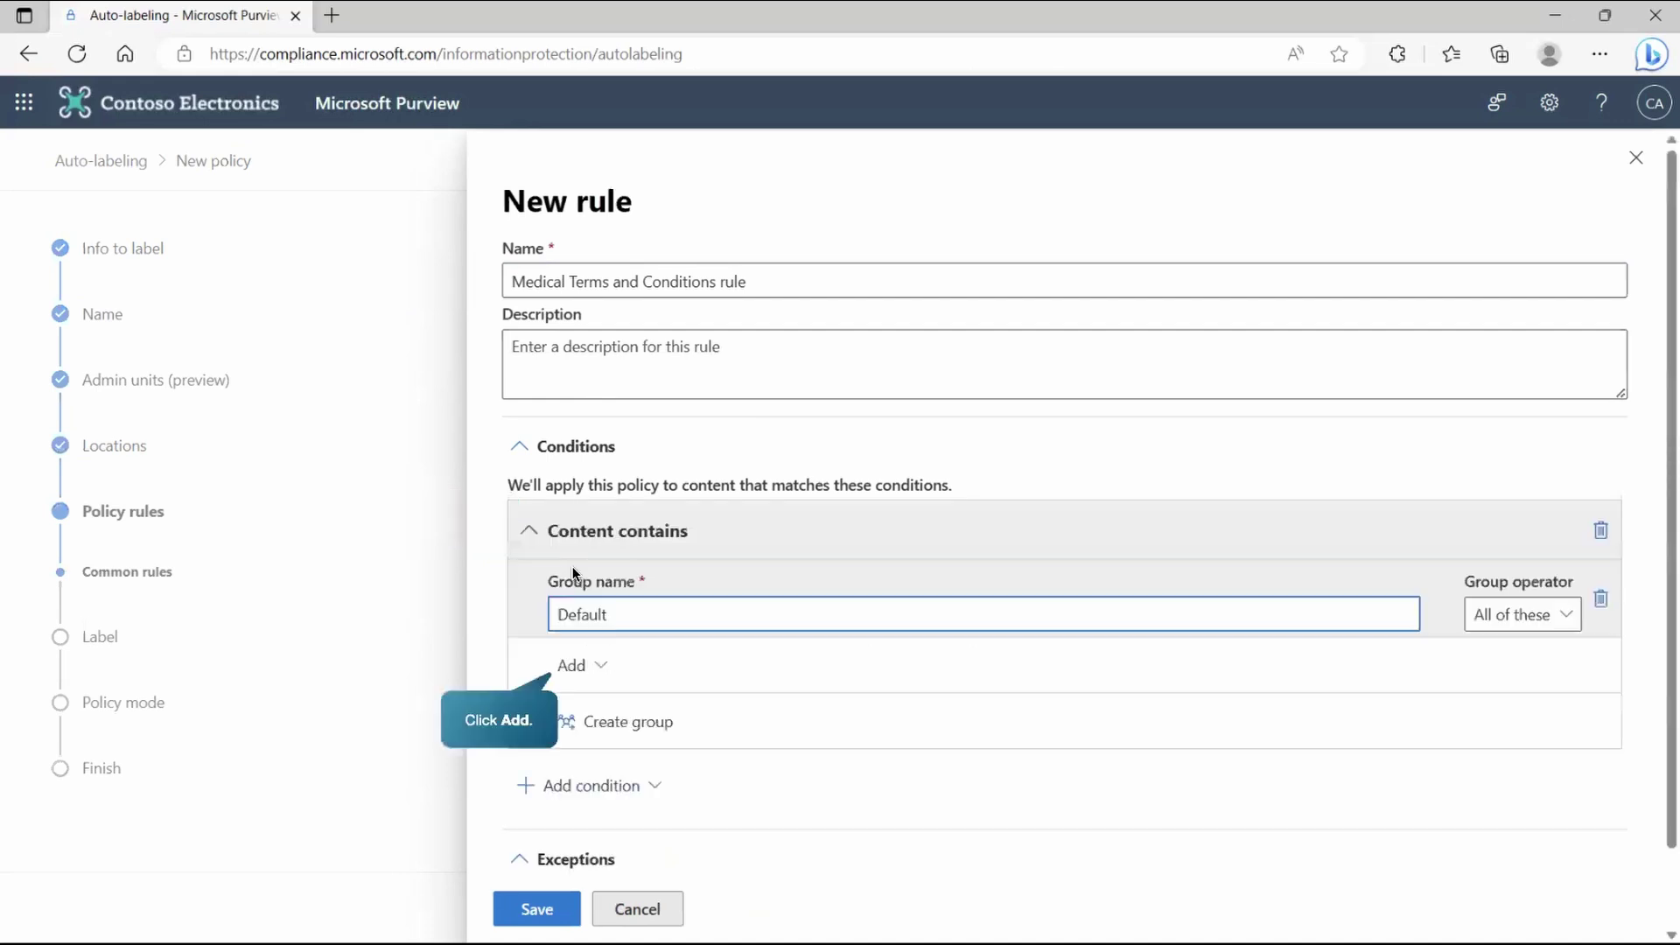
click(602, 665)
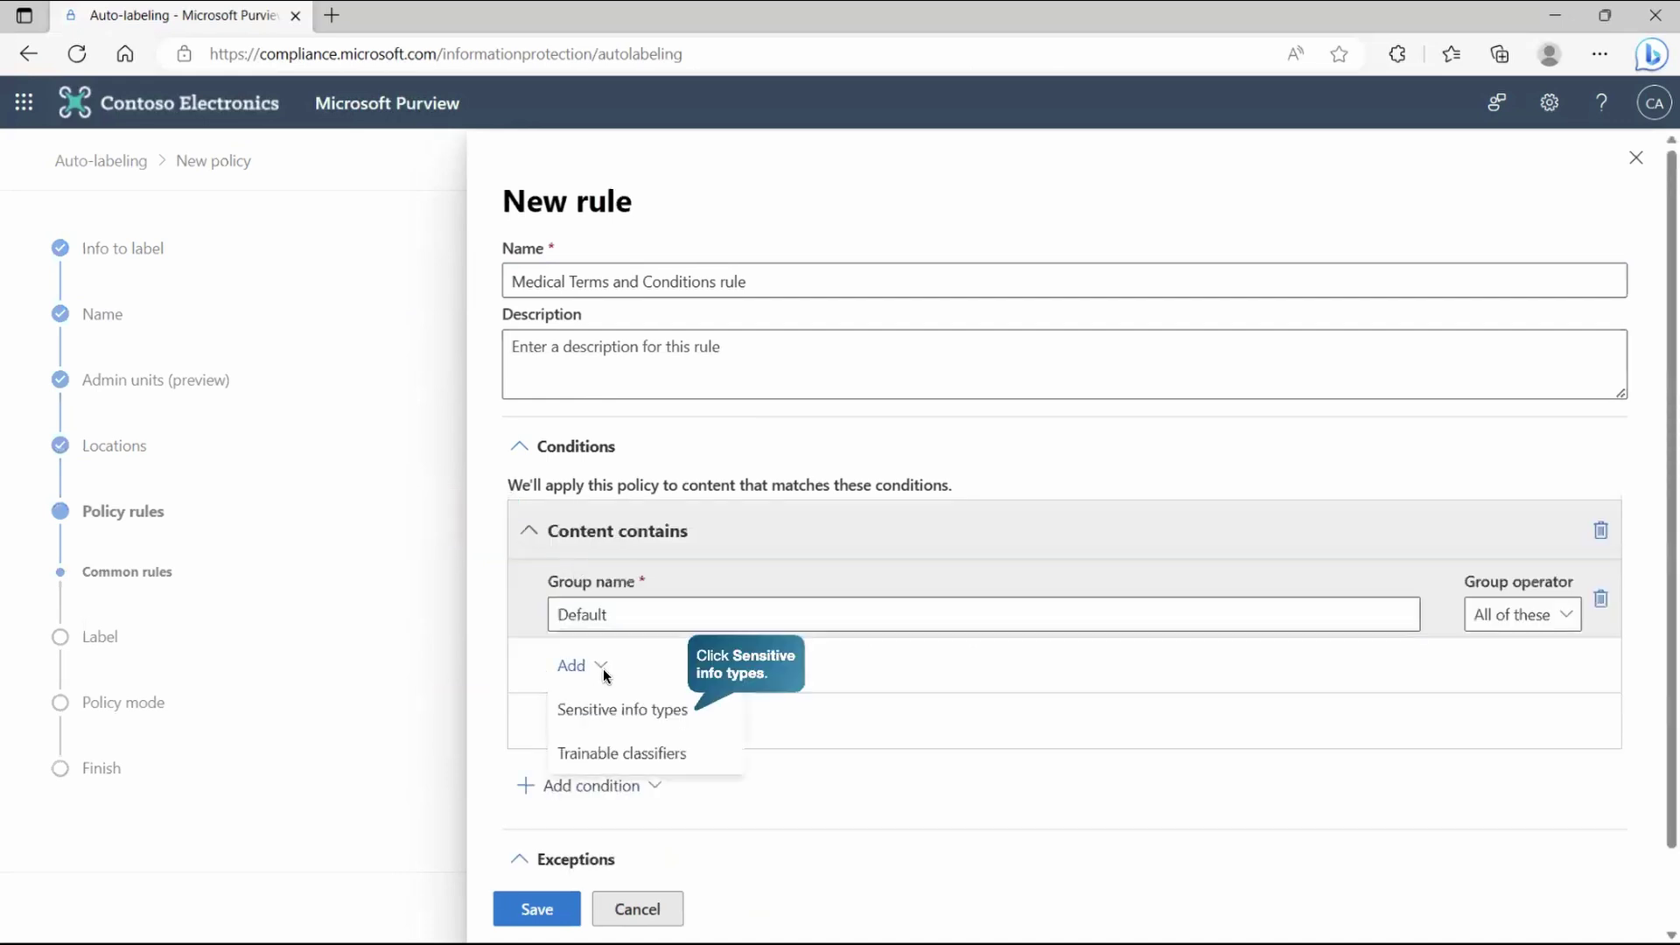
click(639, 713)
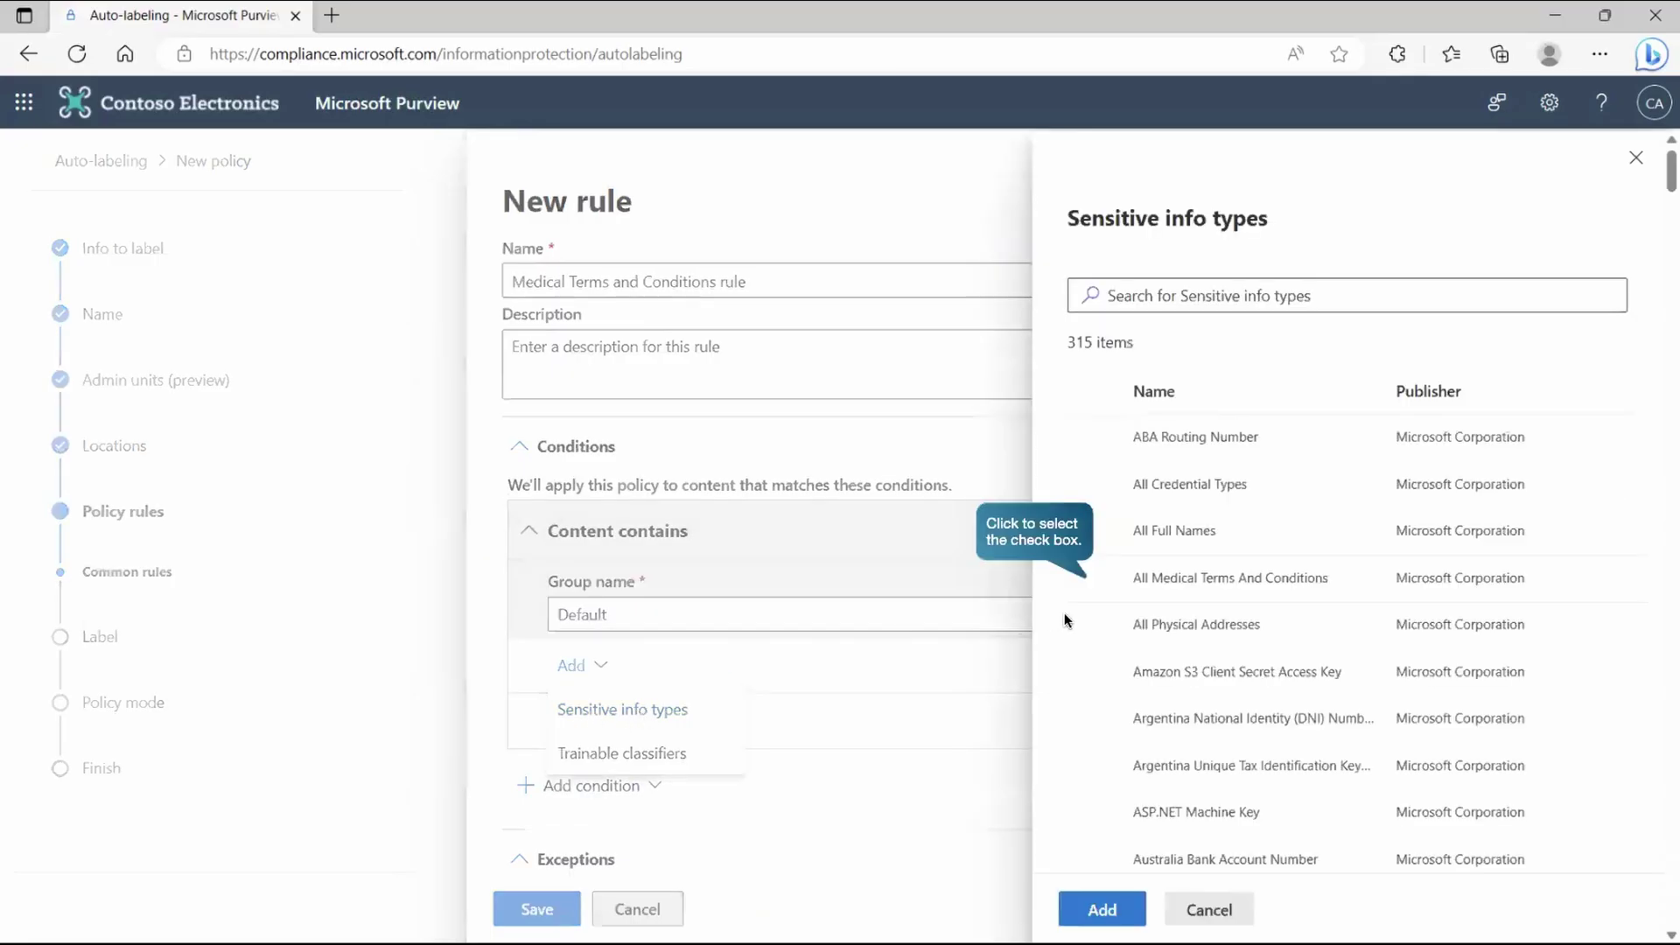
mouse_move(1231, 577)
click(1092, 581)
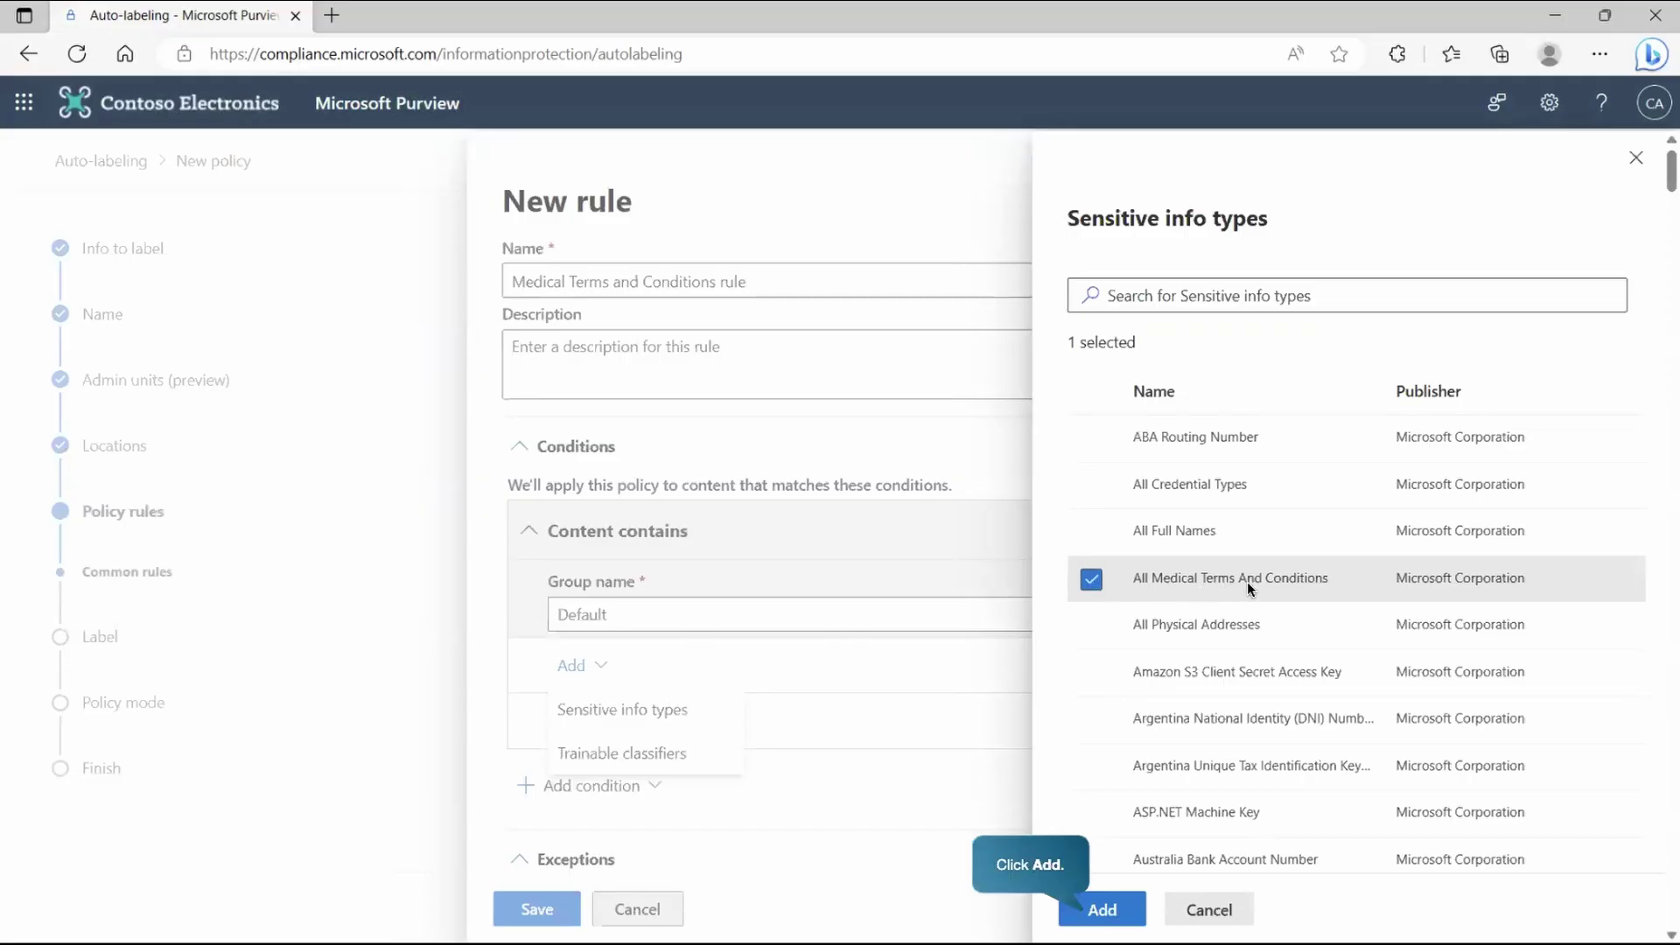
click(1102, 909)
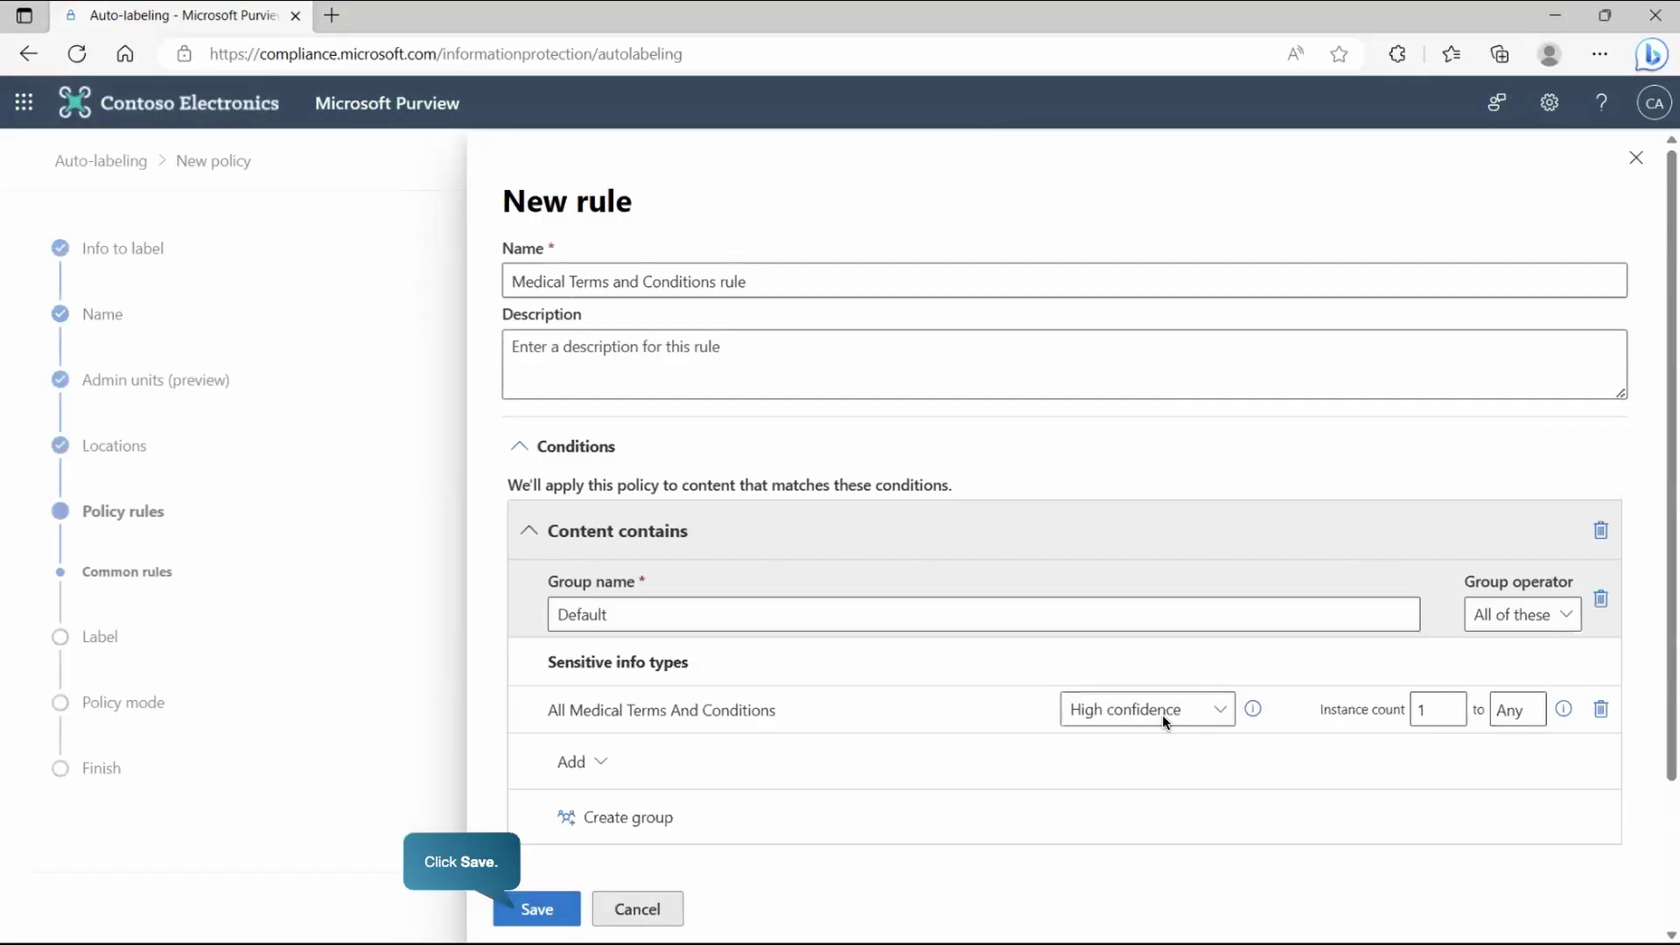
click(556, 916)
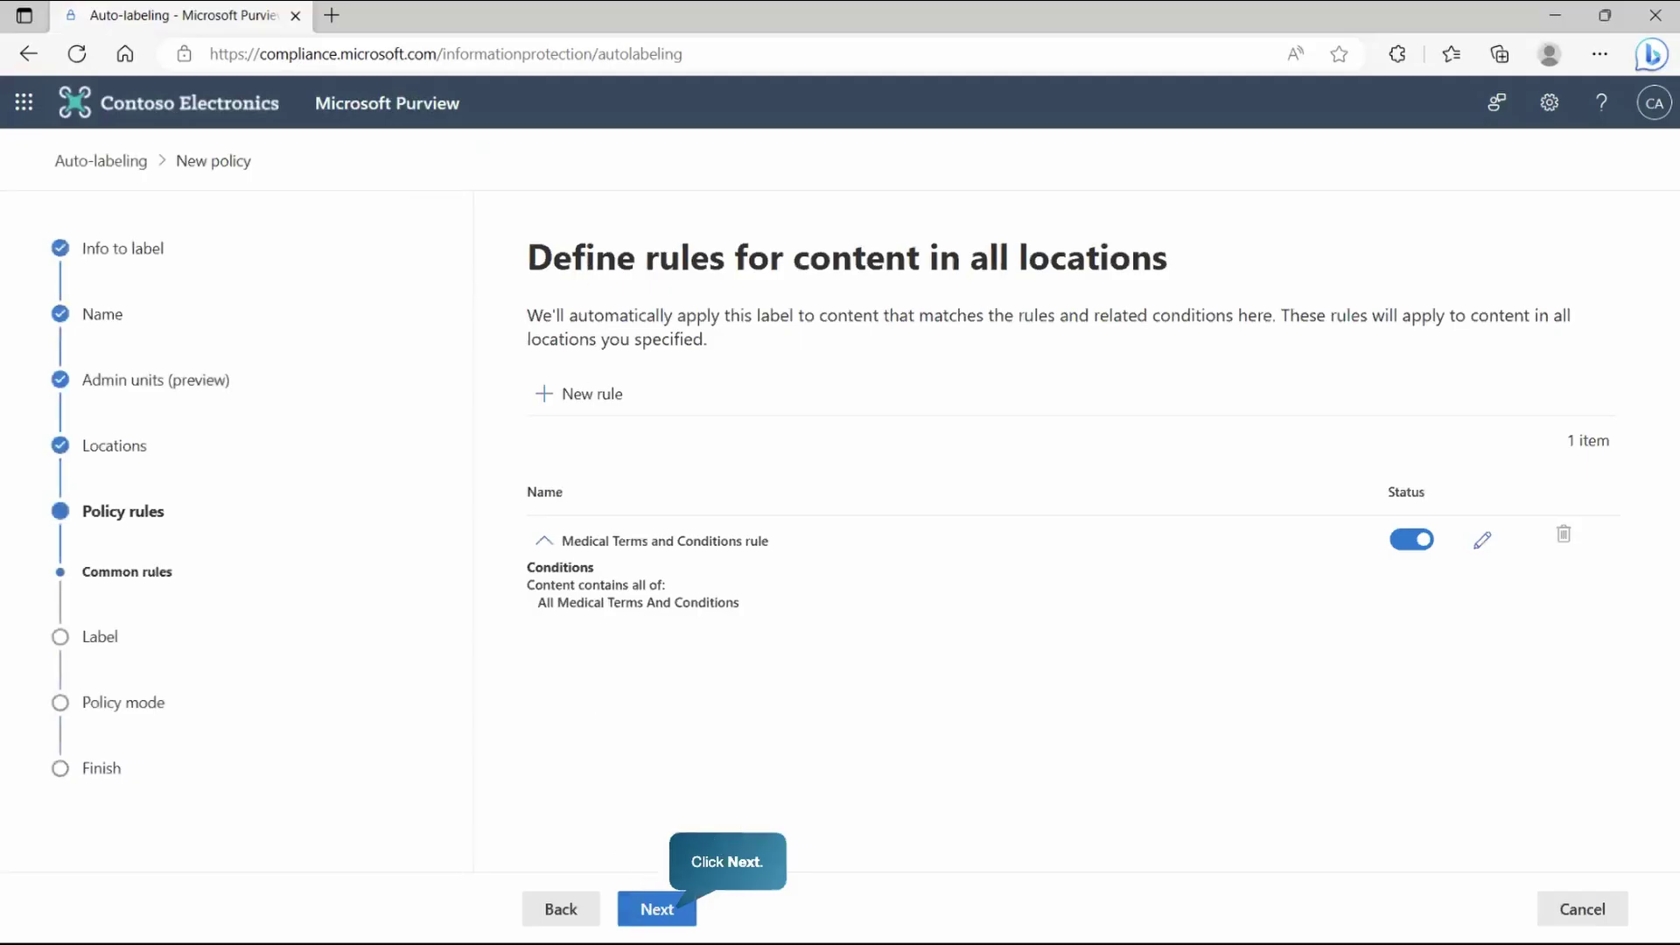
Apply the Confidential/All Employees label and leave the email settings unchanged
click(652, 917)
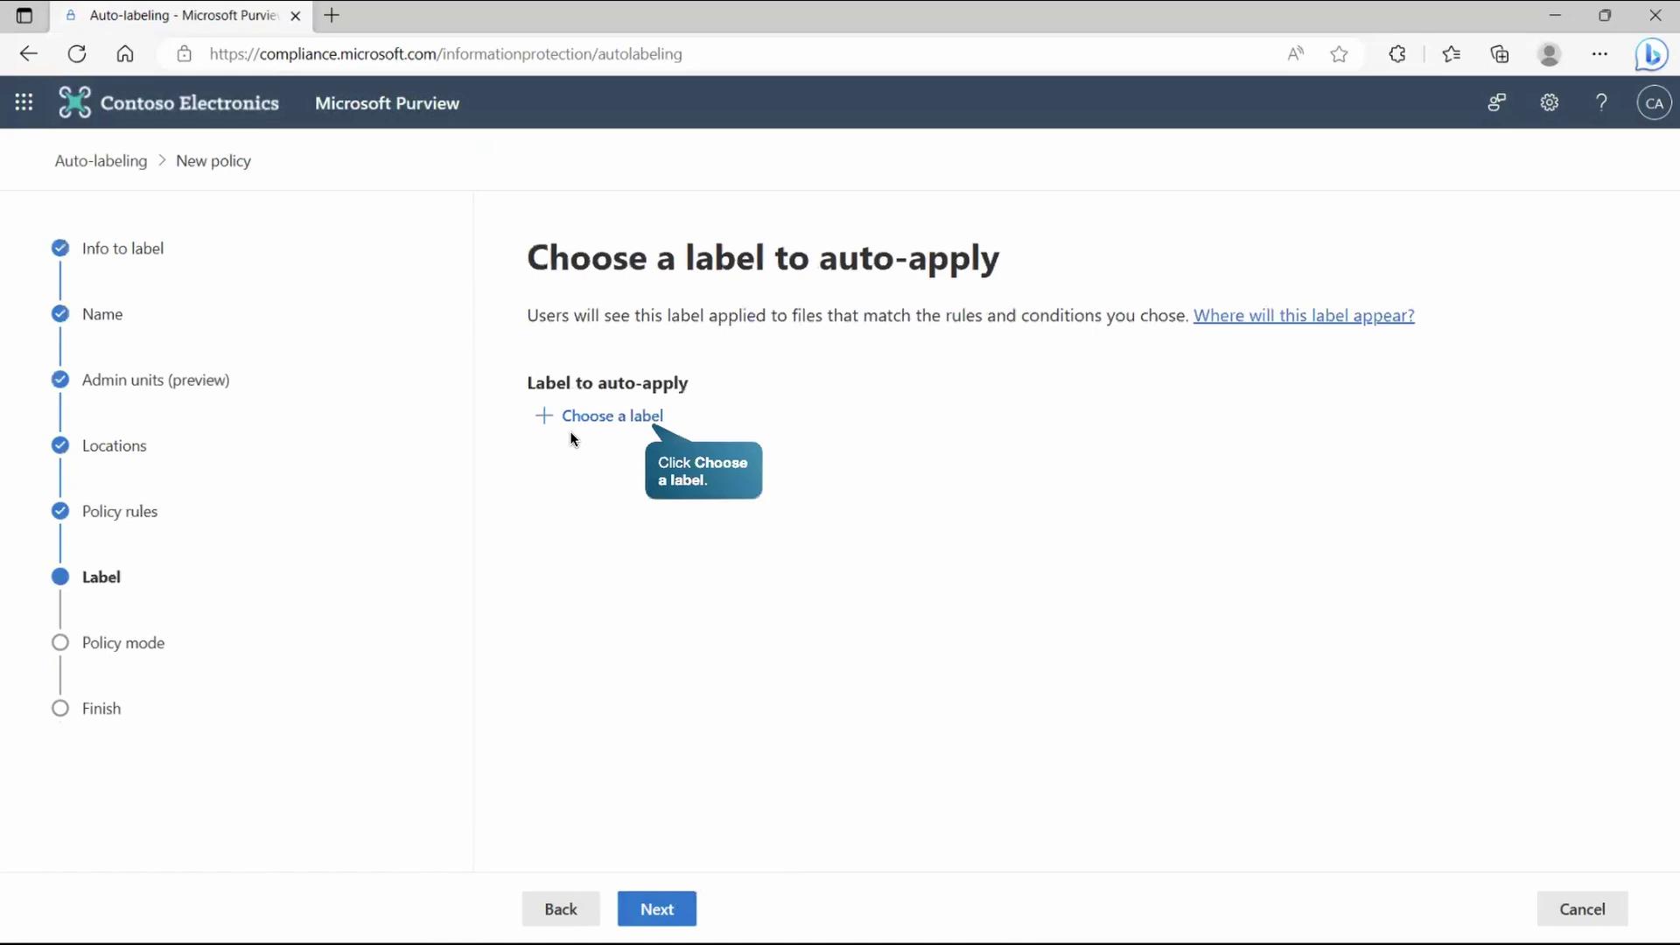
click(619, 420)
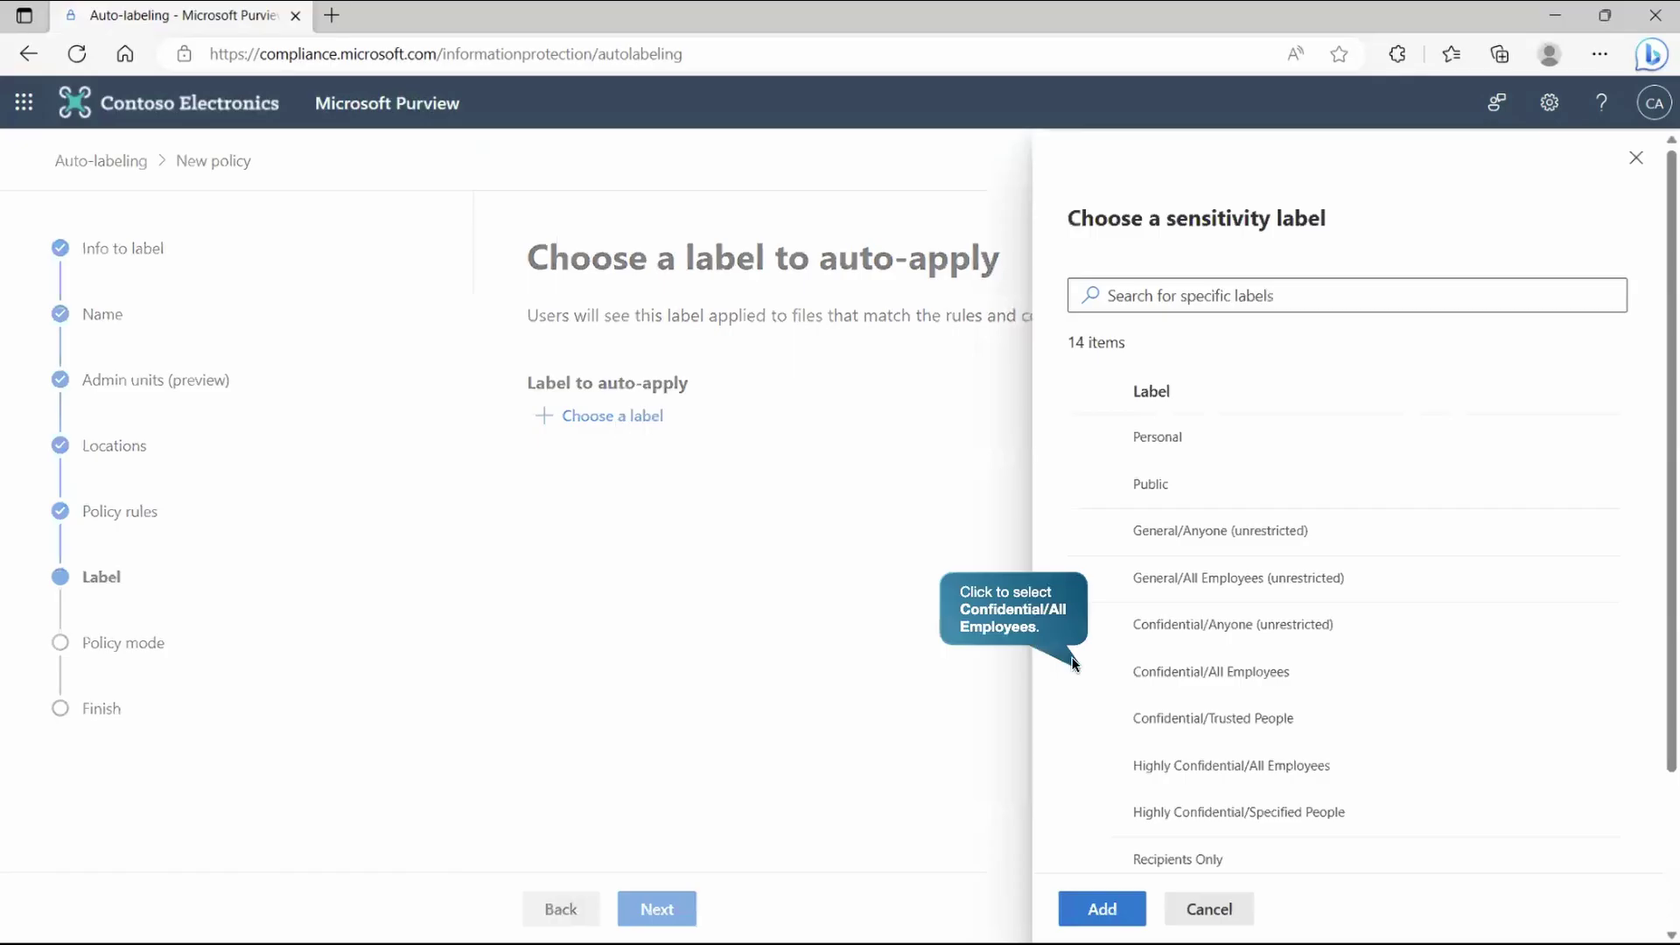
mouse_move(1210, 670)
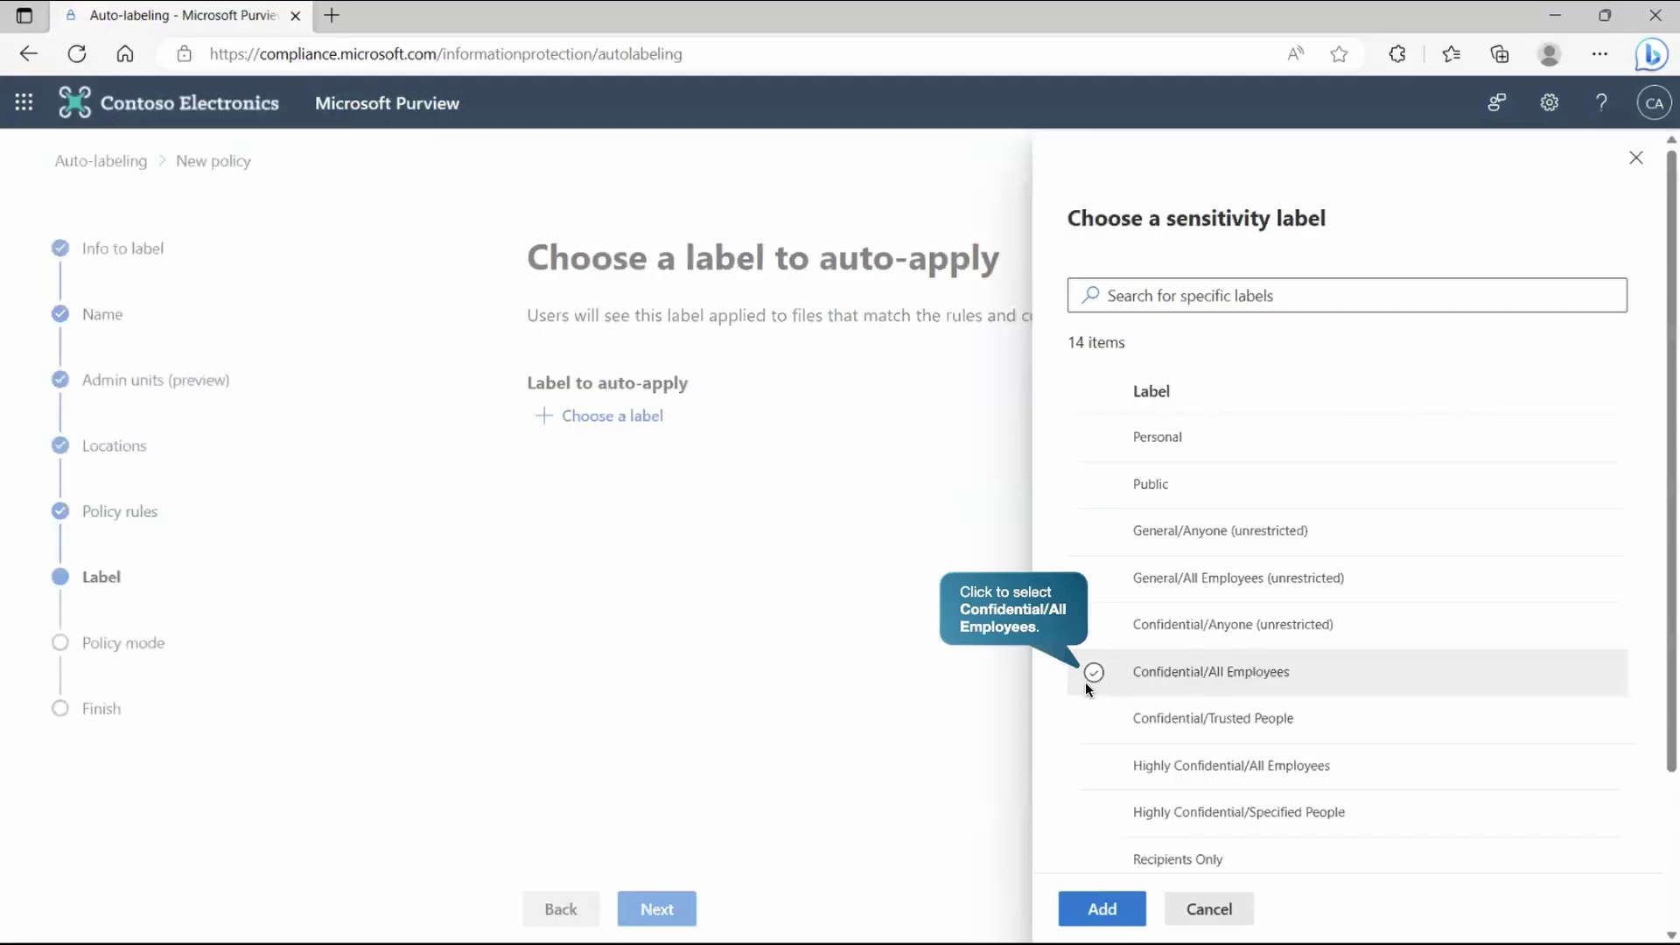
click(1094, 674)
click(1124, 923)
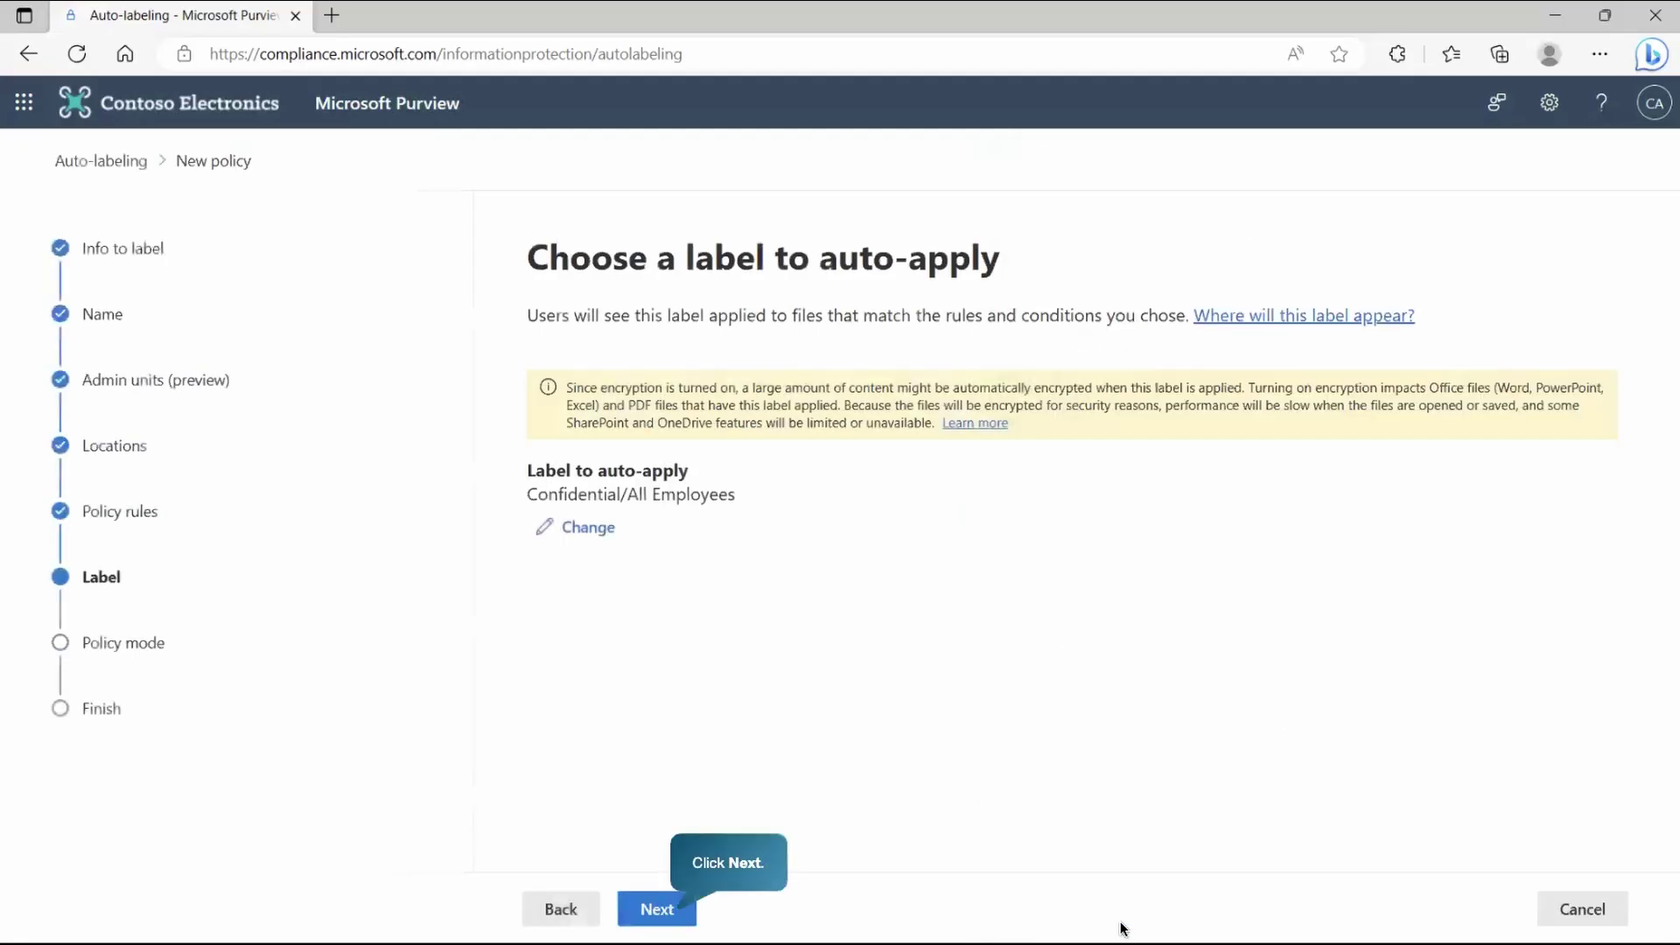
click(653, 910)
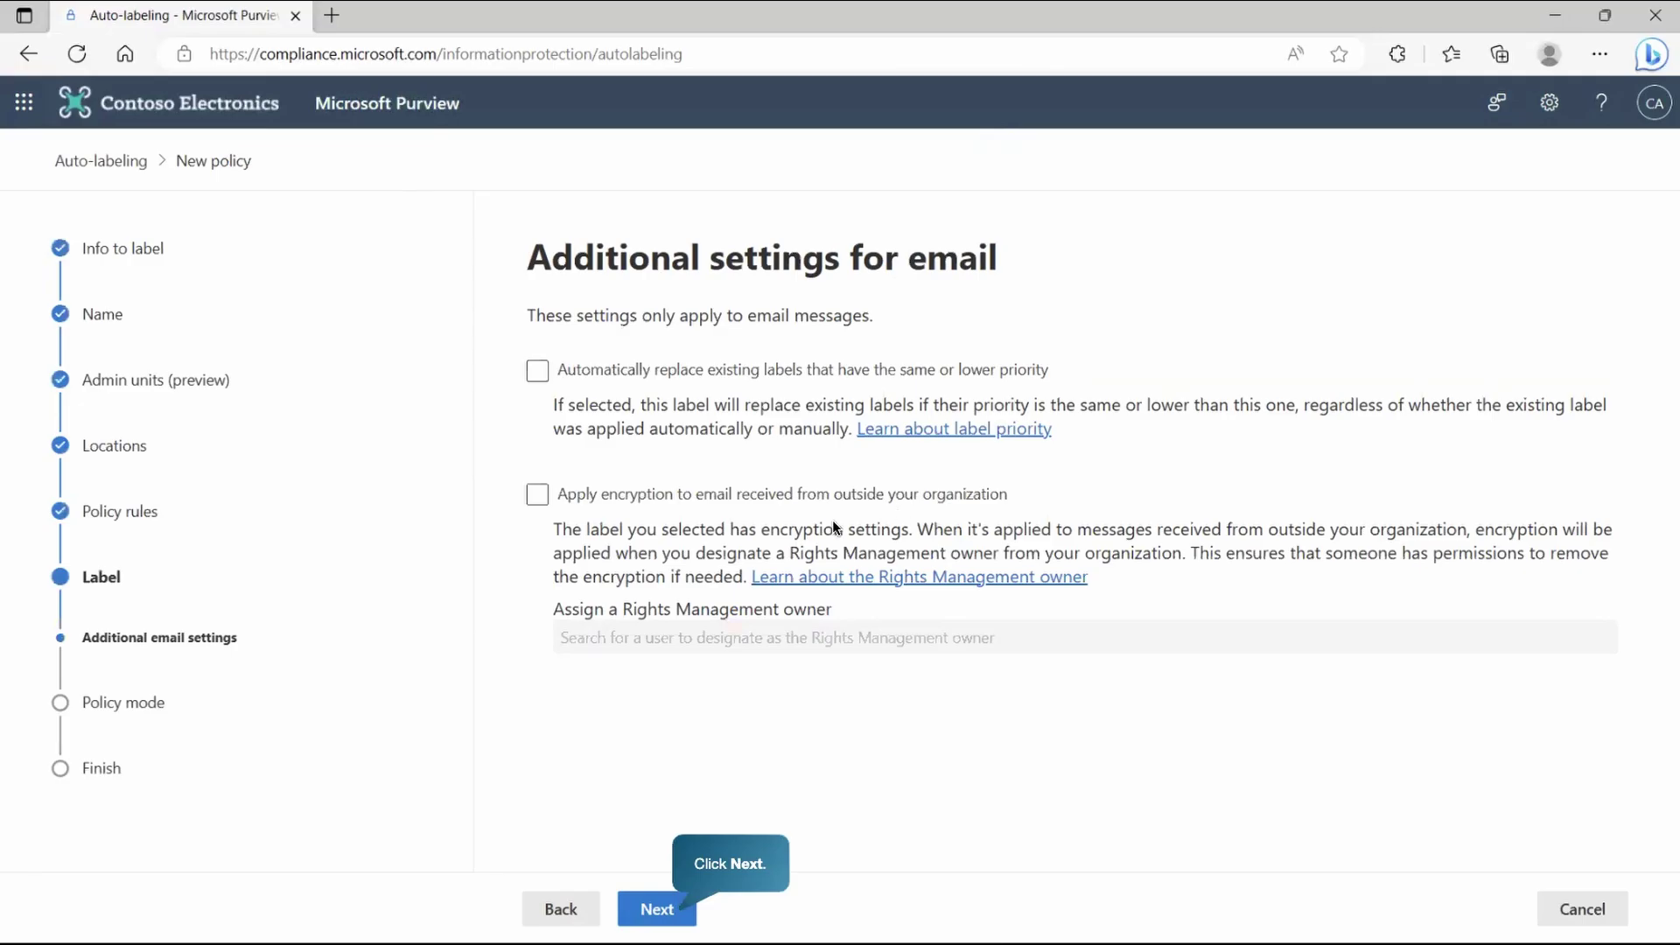
click(670, 912)
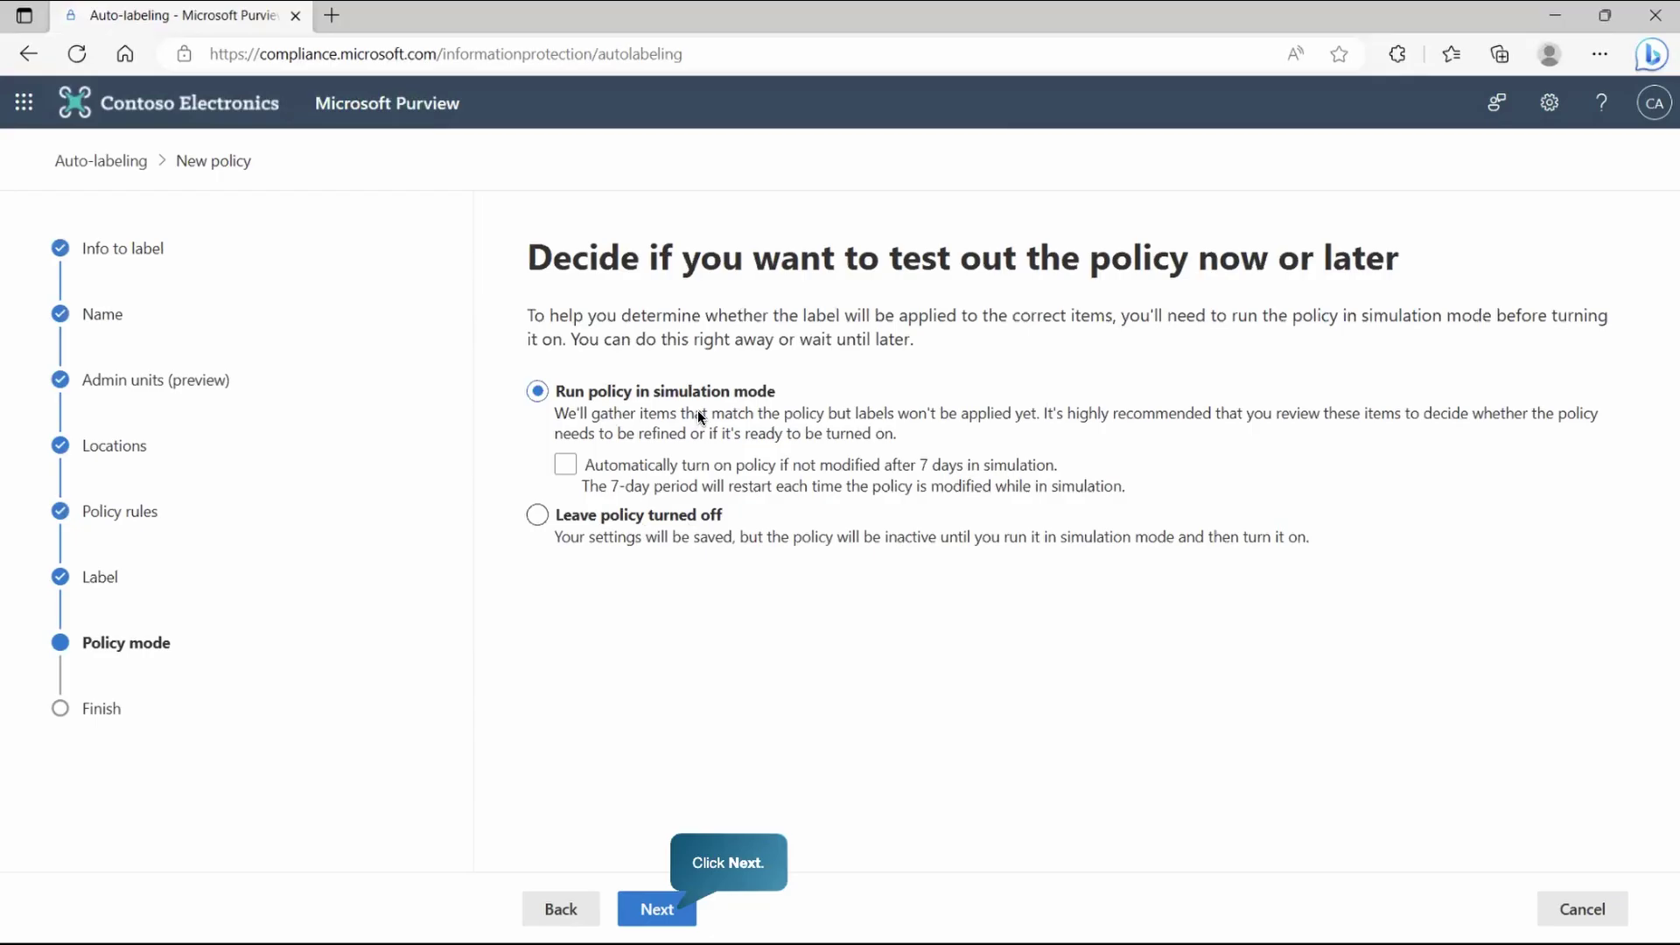
Create the Medical Terms and Conditions policy in simulation mode and close the confirmation
click(663, 911)
click(661, 911)
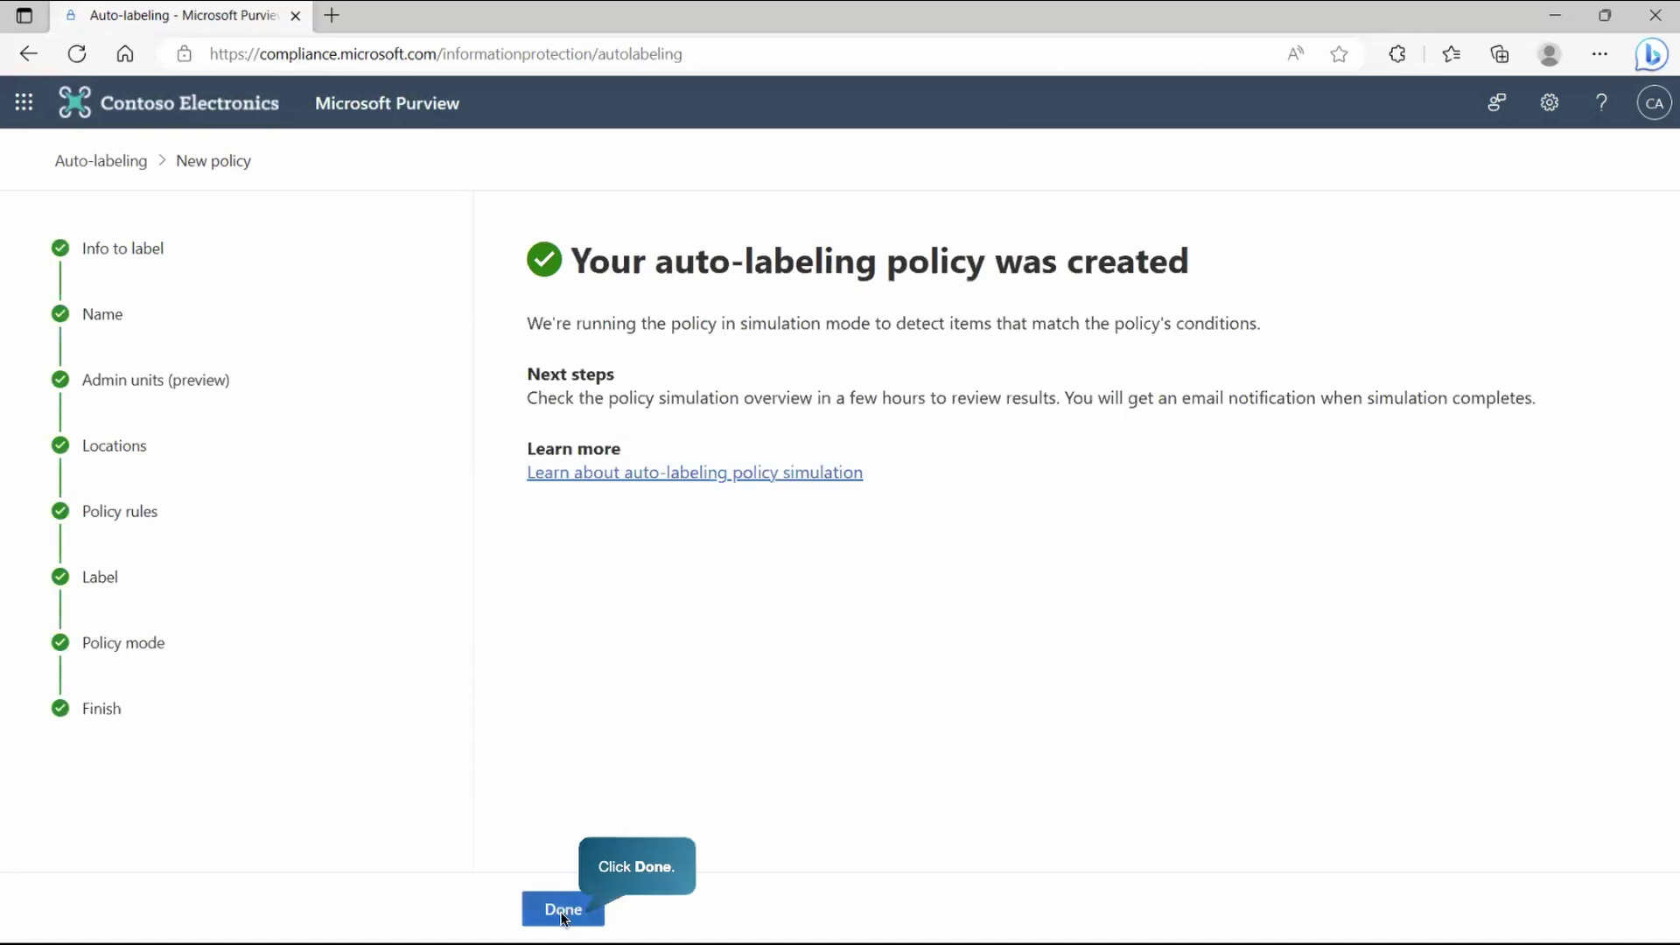
click(562, 913)
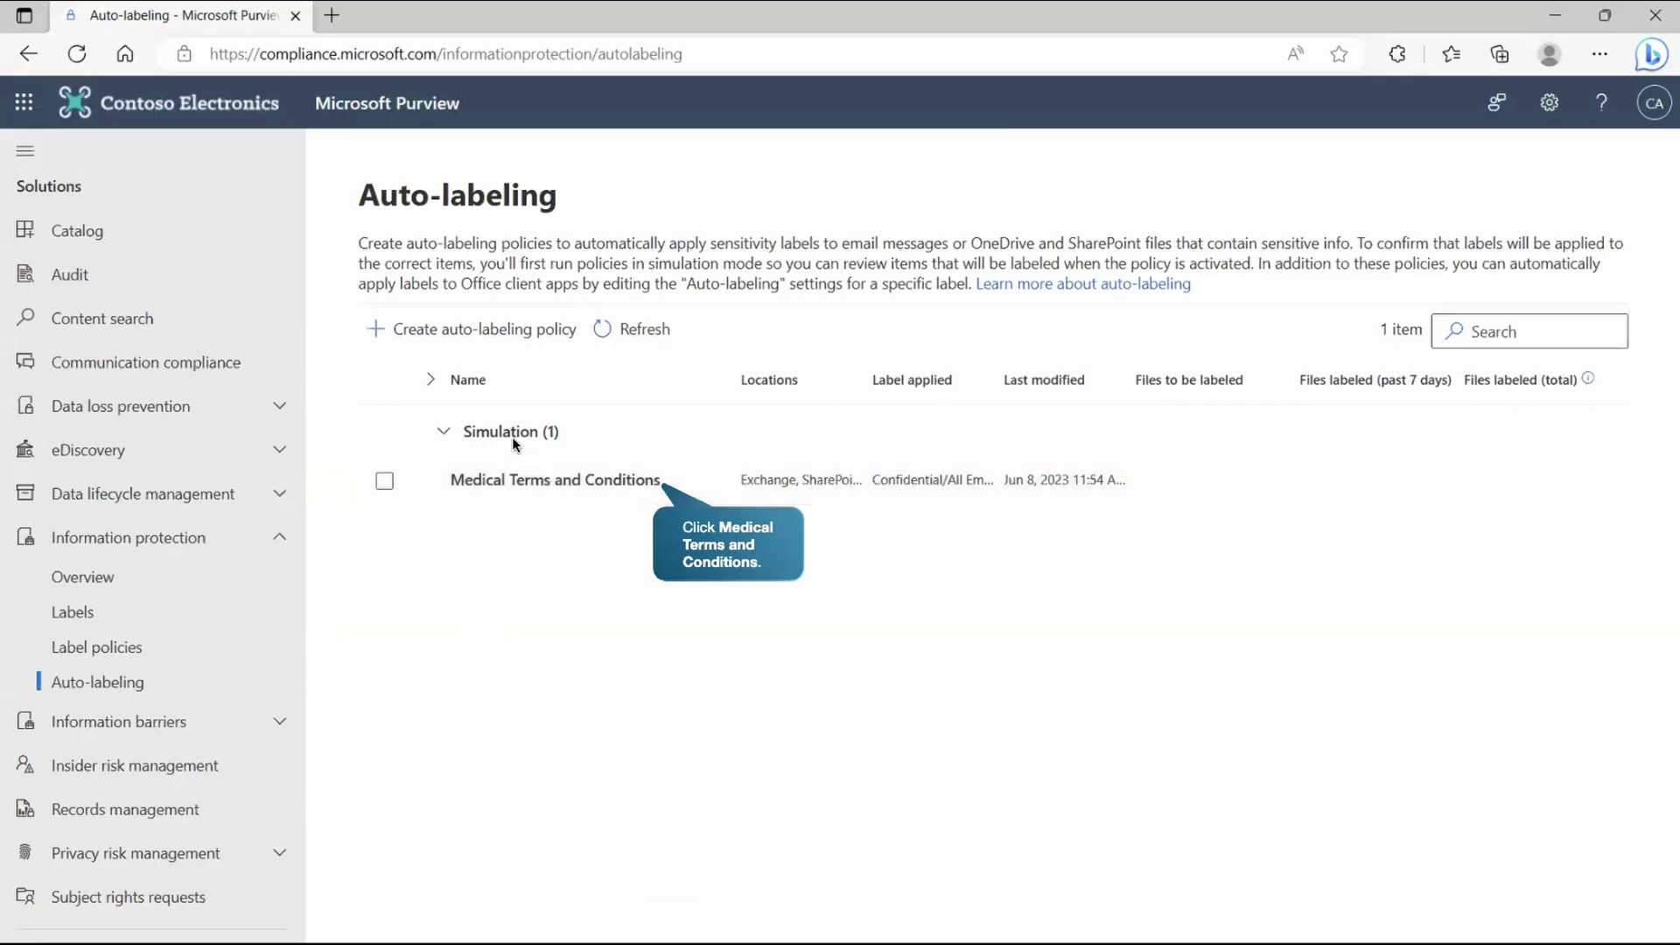
Review the policy's matched items: Insurance Coverage? email, medical conditions document, pharmaceutical spreadsheet
click(529, 480)
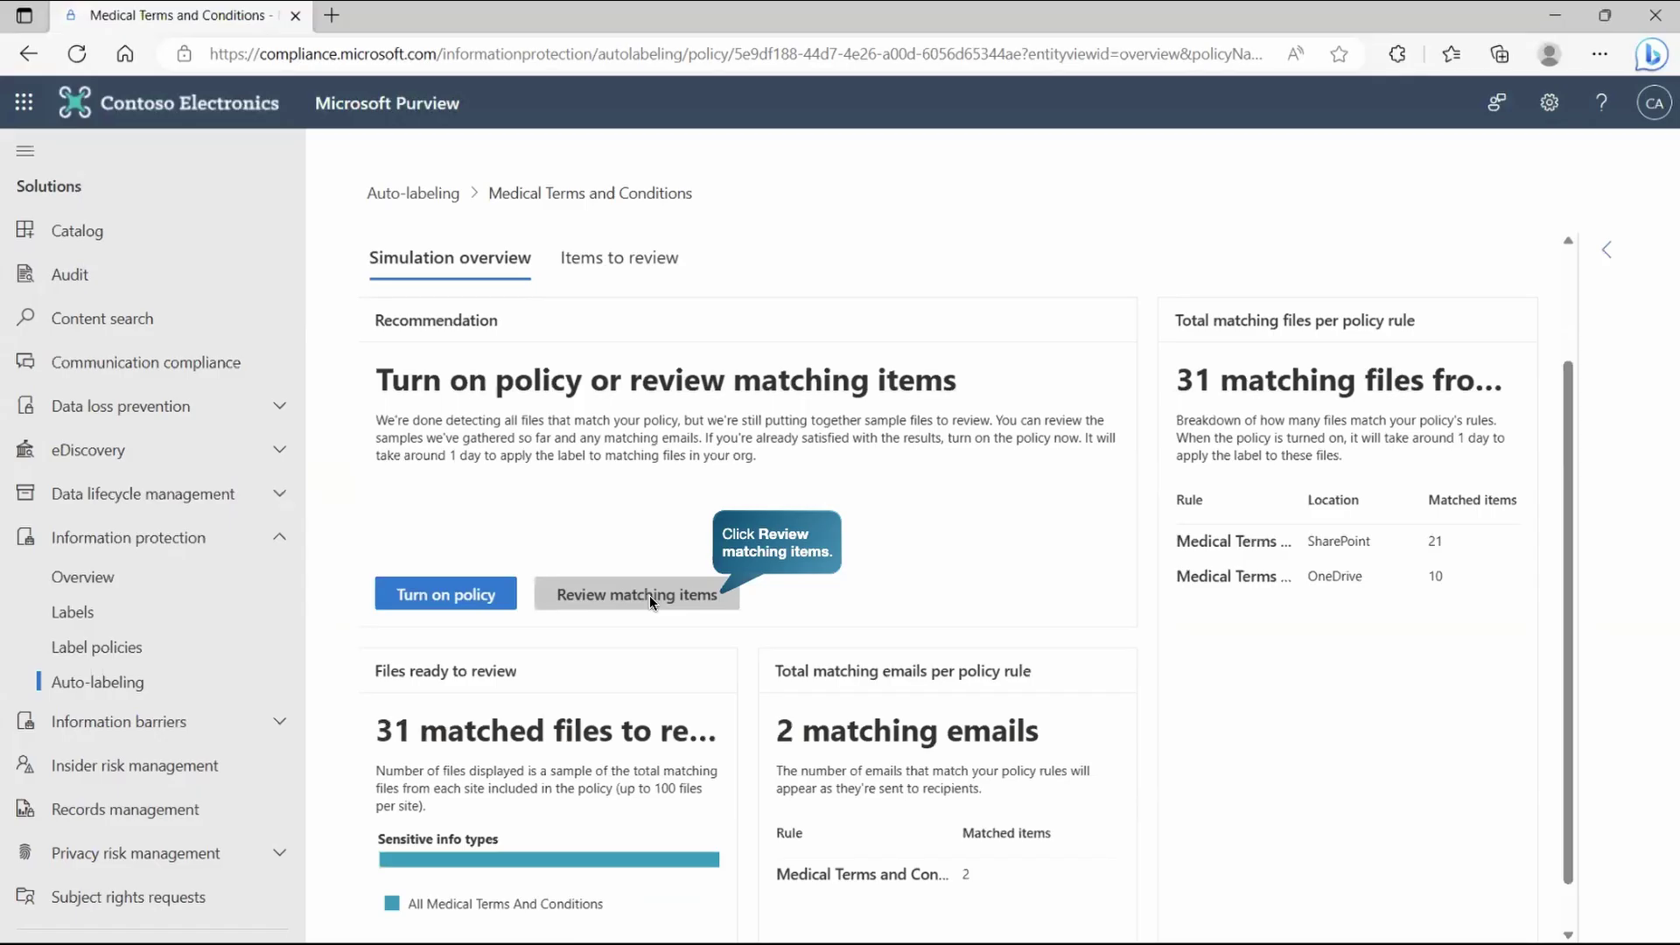
click(649, 596)
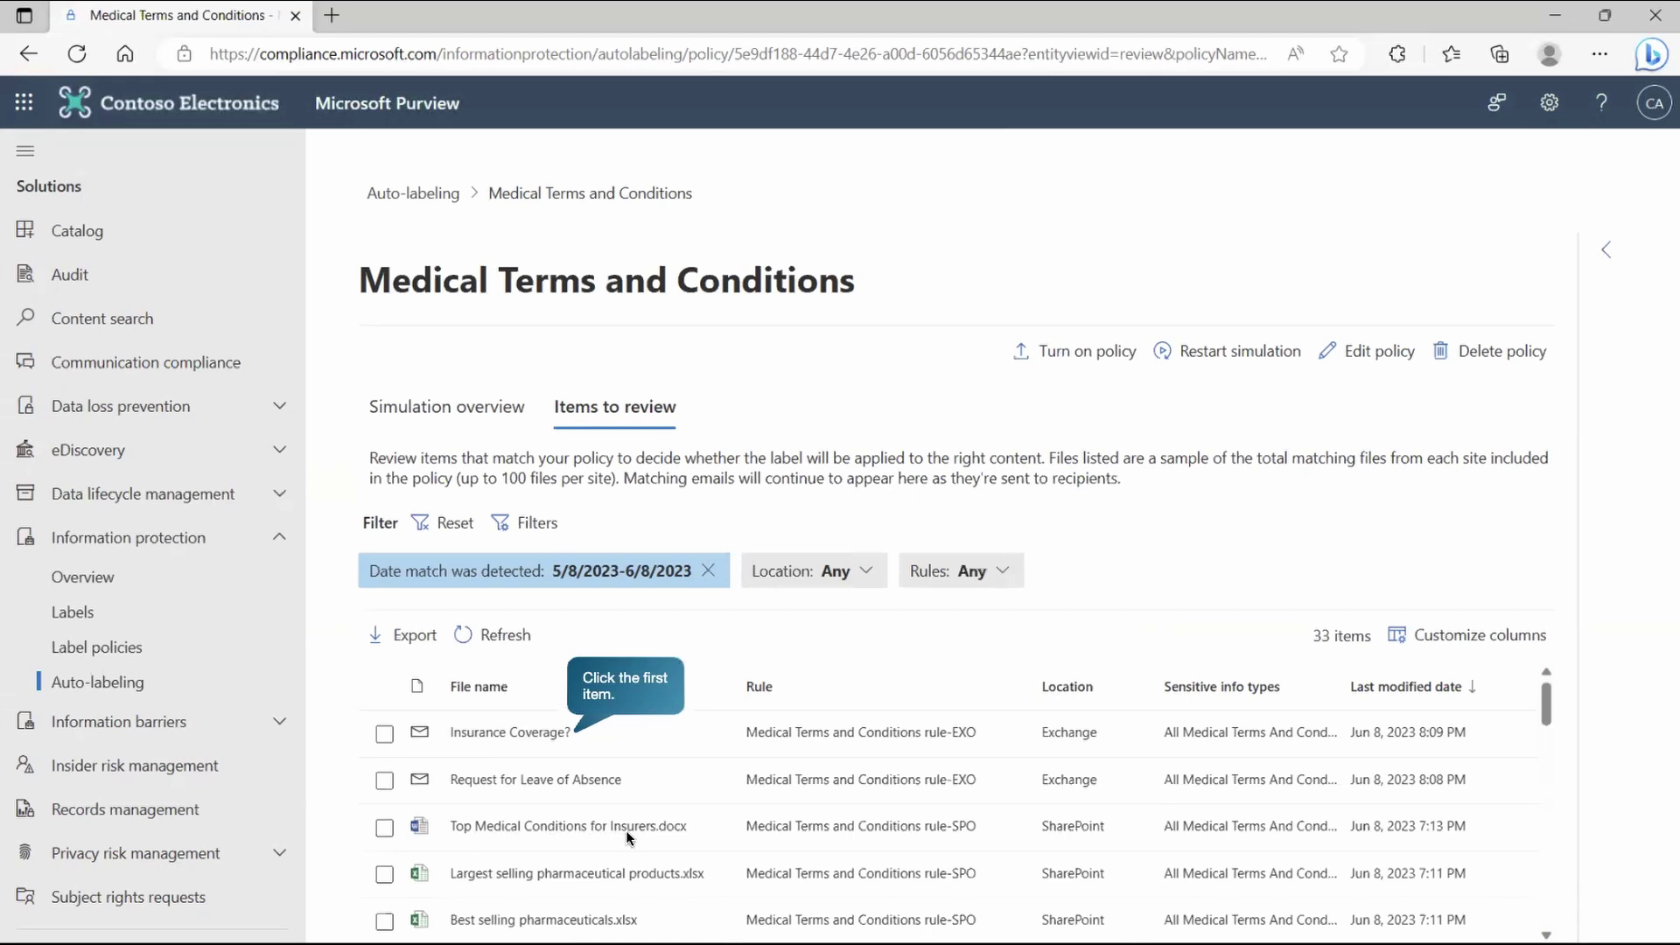
click(541, 731)
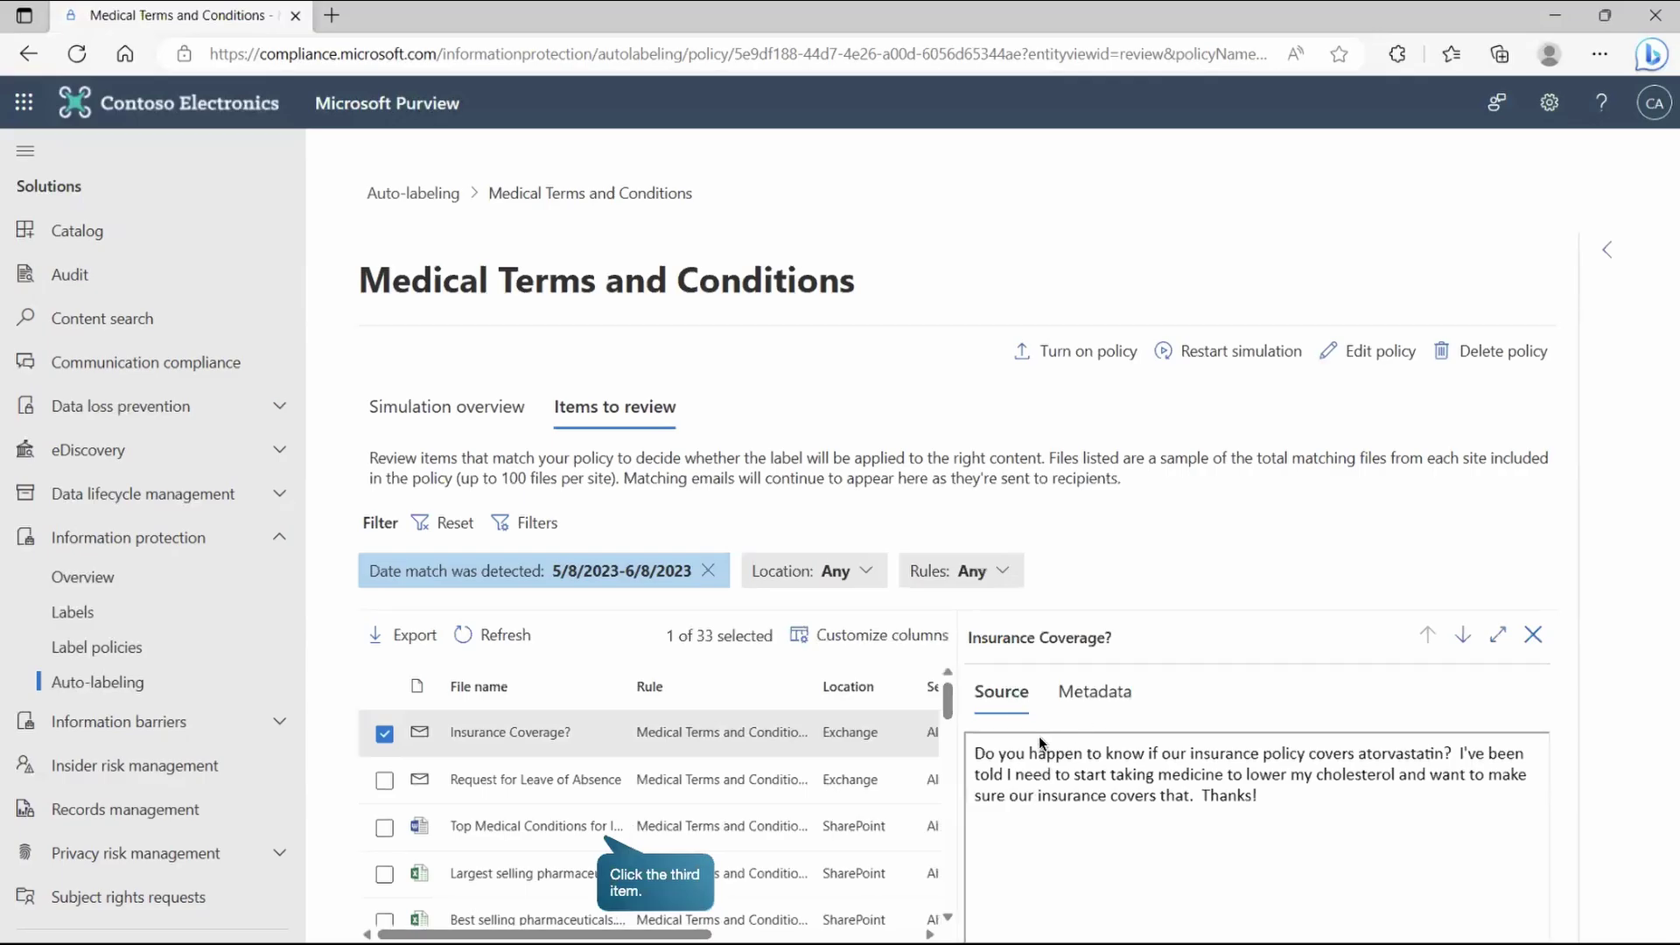
click(537, 832)
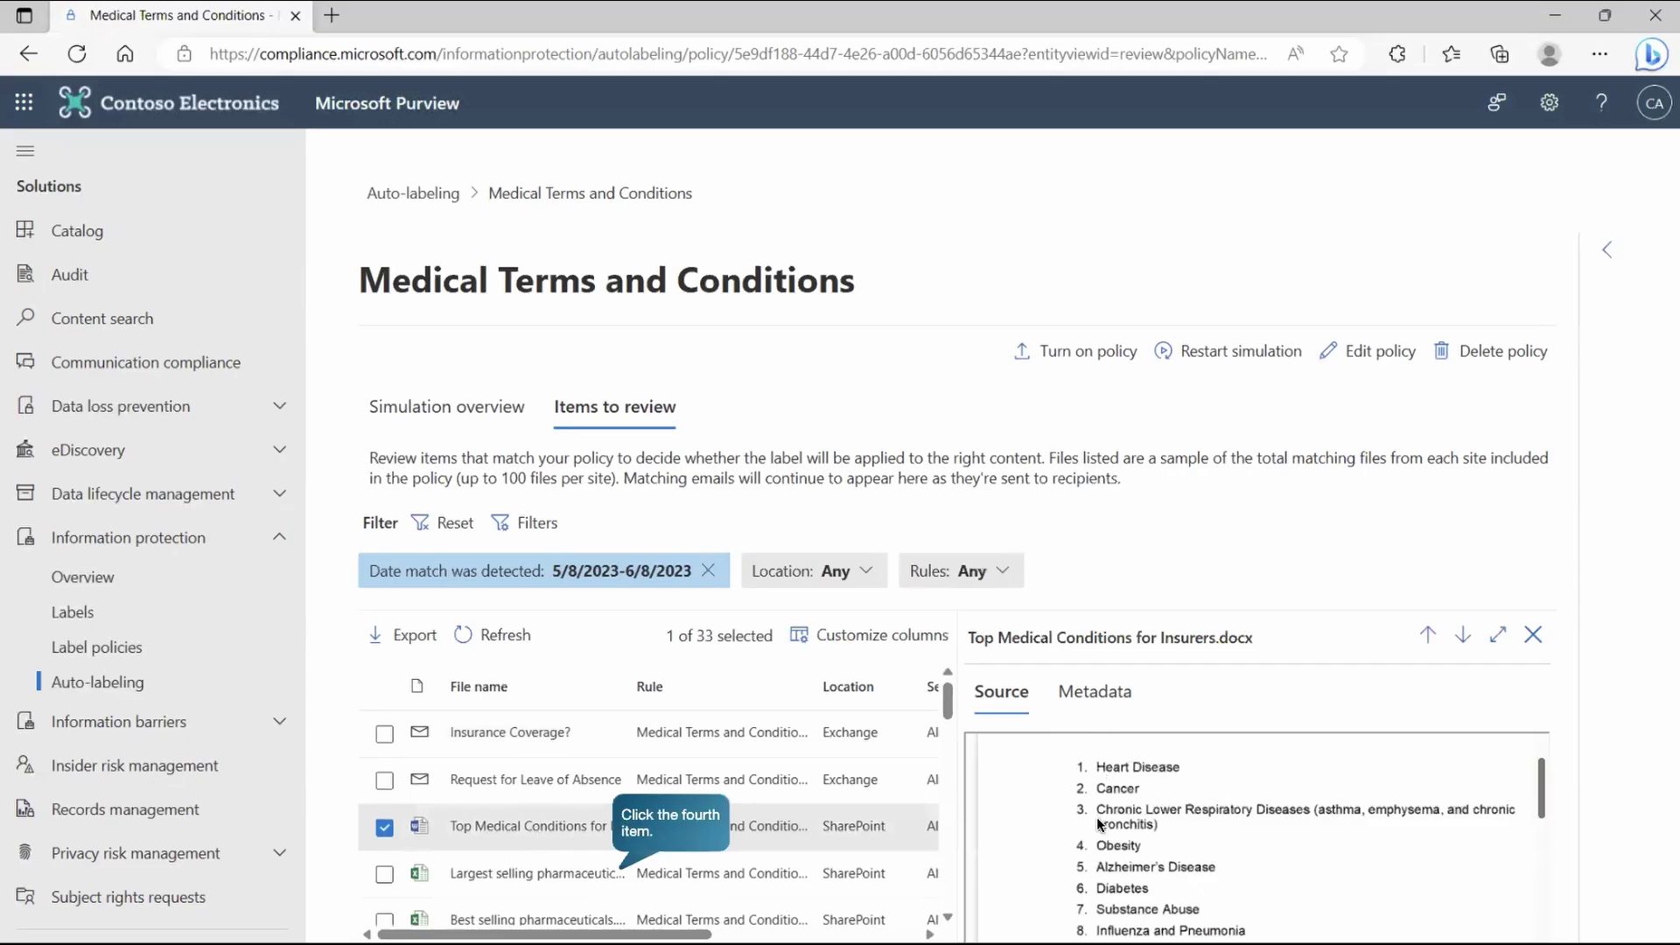
click(584, 877)
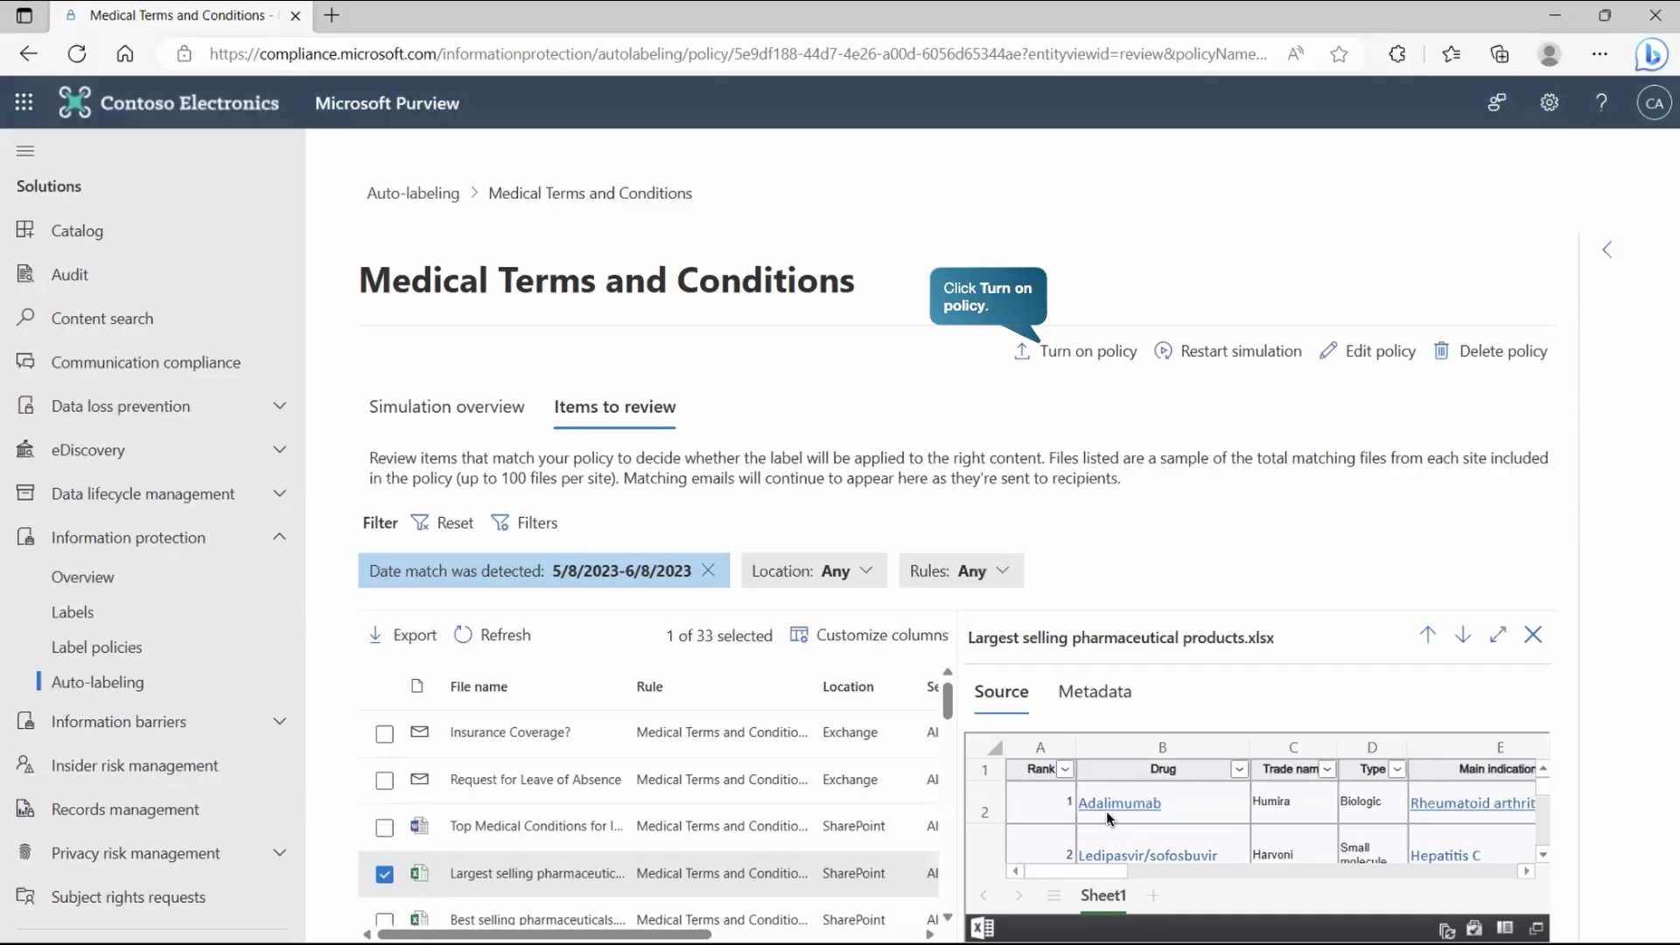
Turn on the Medical Terms and Conditions policy and confirm publishing it
click(1069, 354)
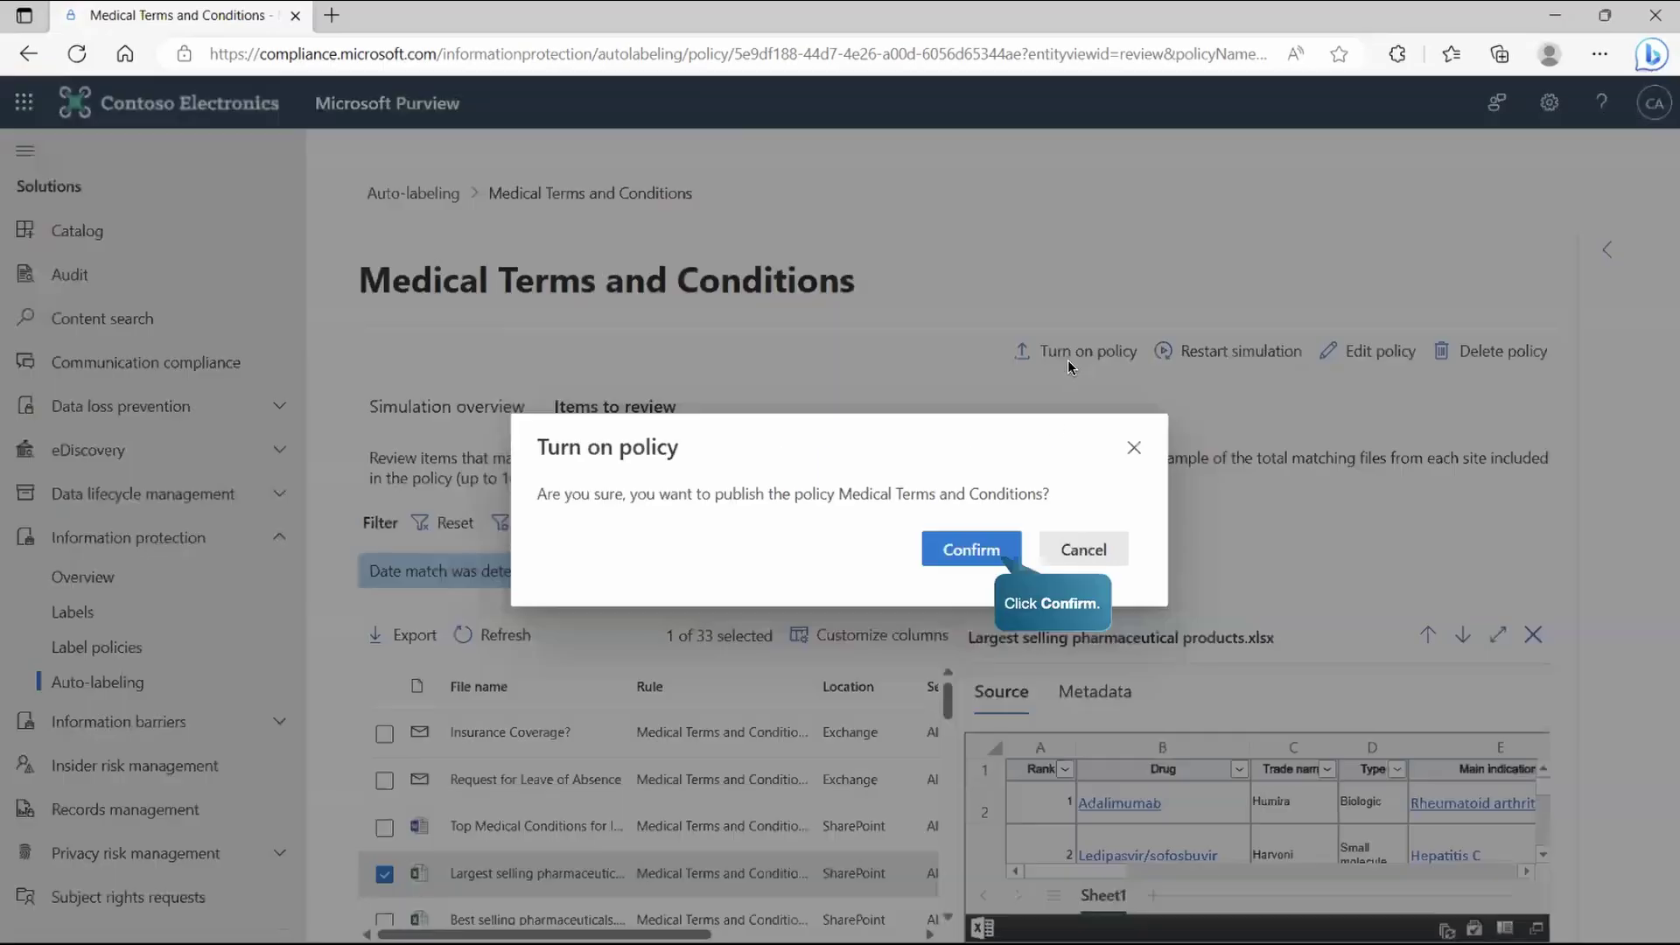
click(969, 547)
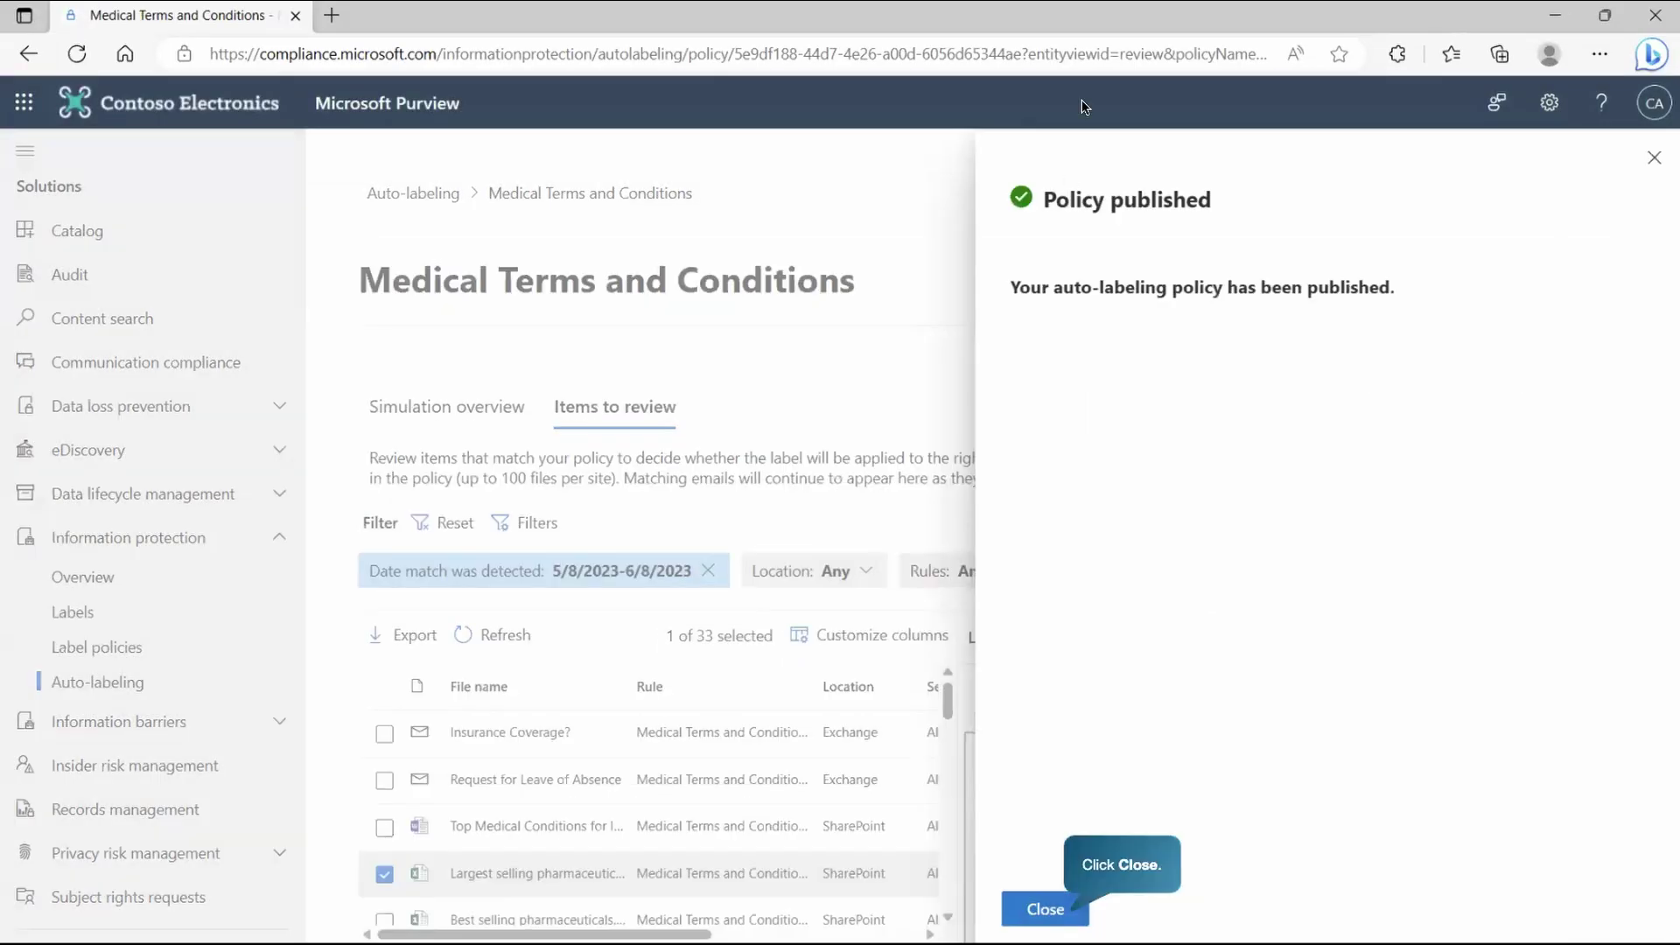
click(1055, 911)
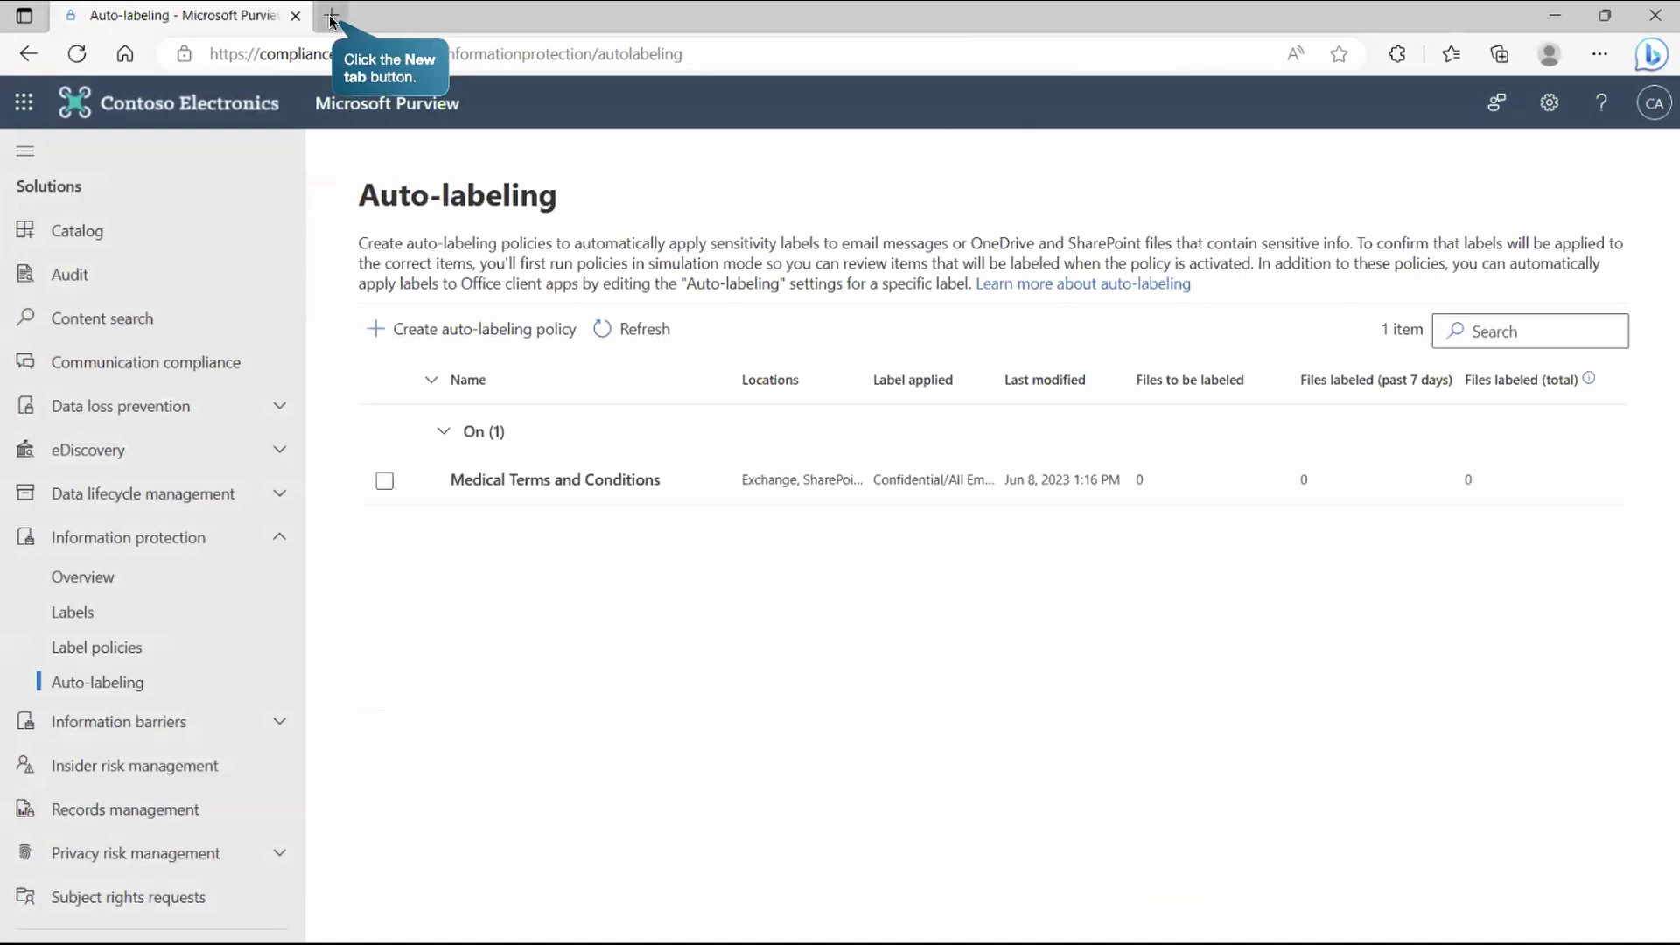
Email a colleague a 'Top Prescriptions' message containing the pasted list of common medications
click(330, 18)
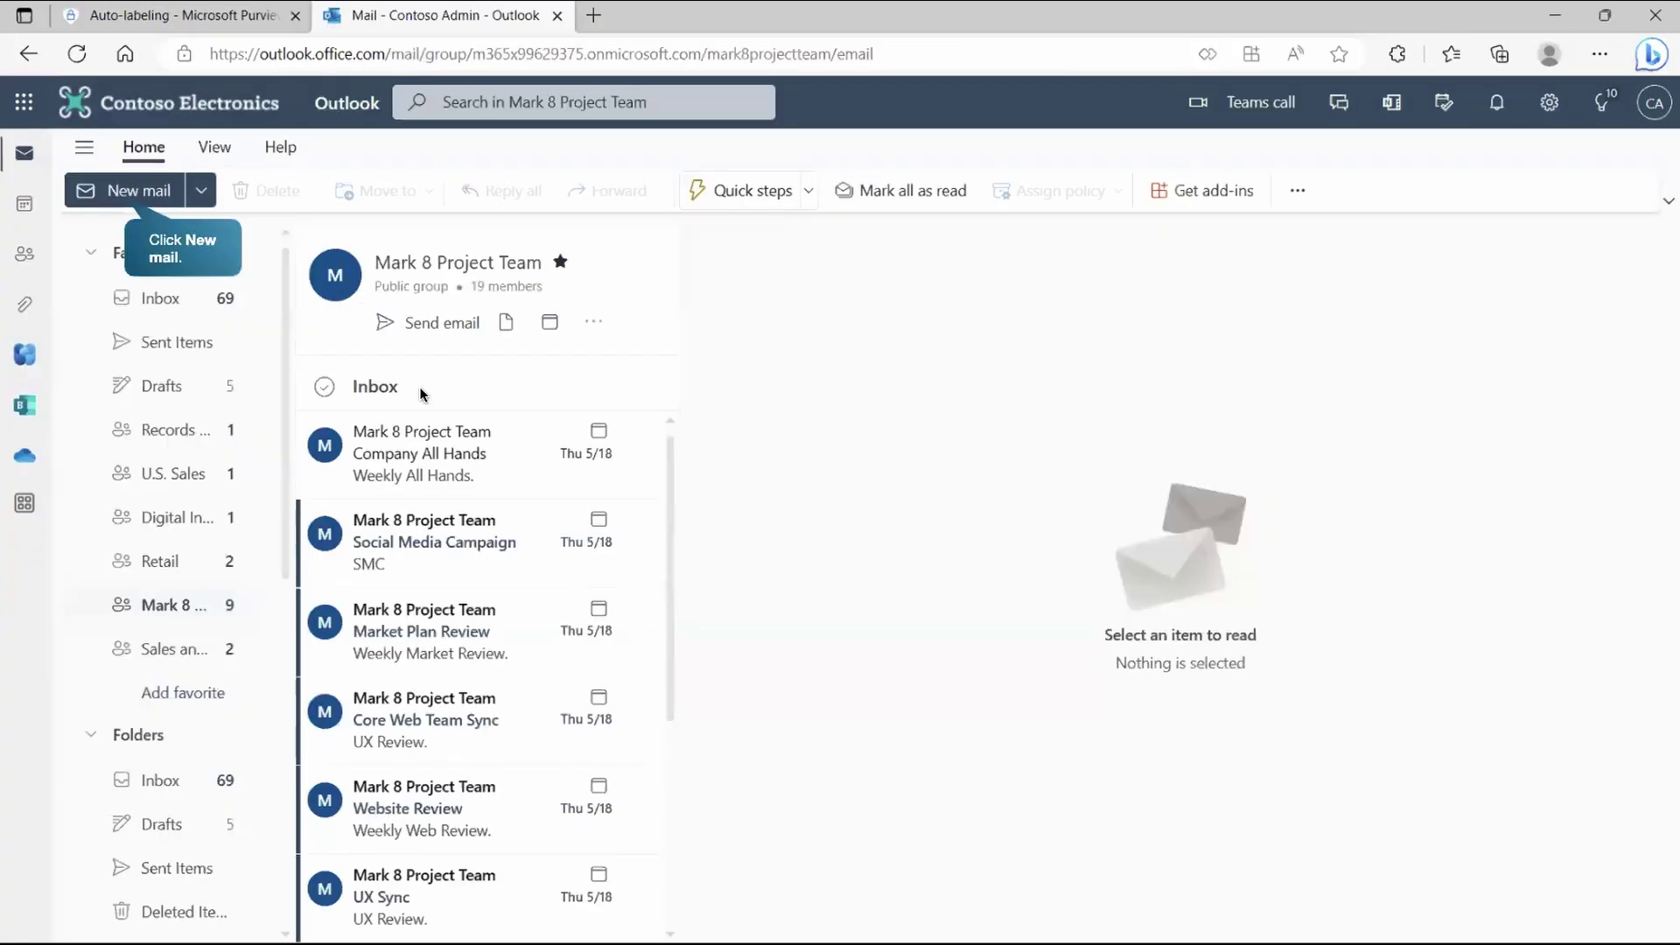
click(145, 194)
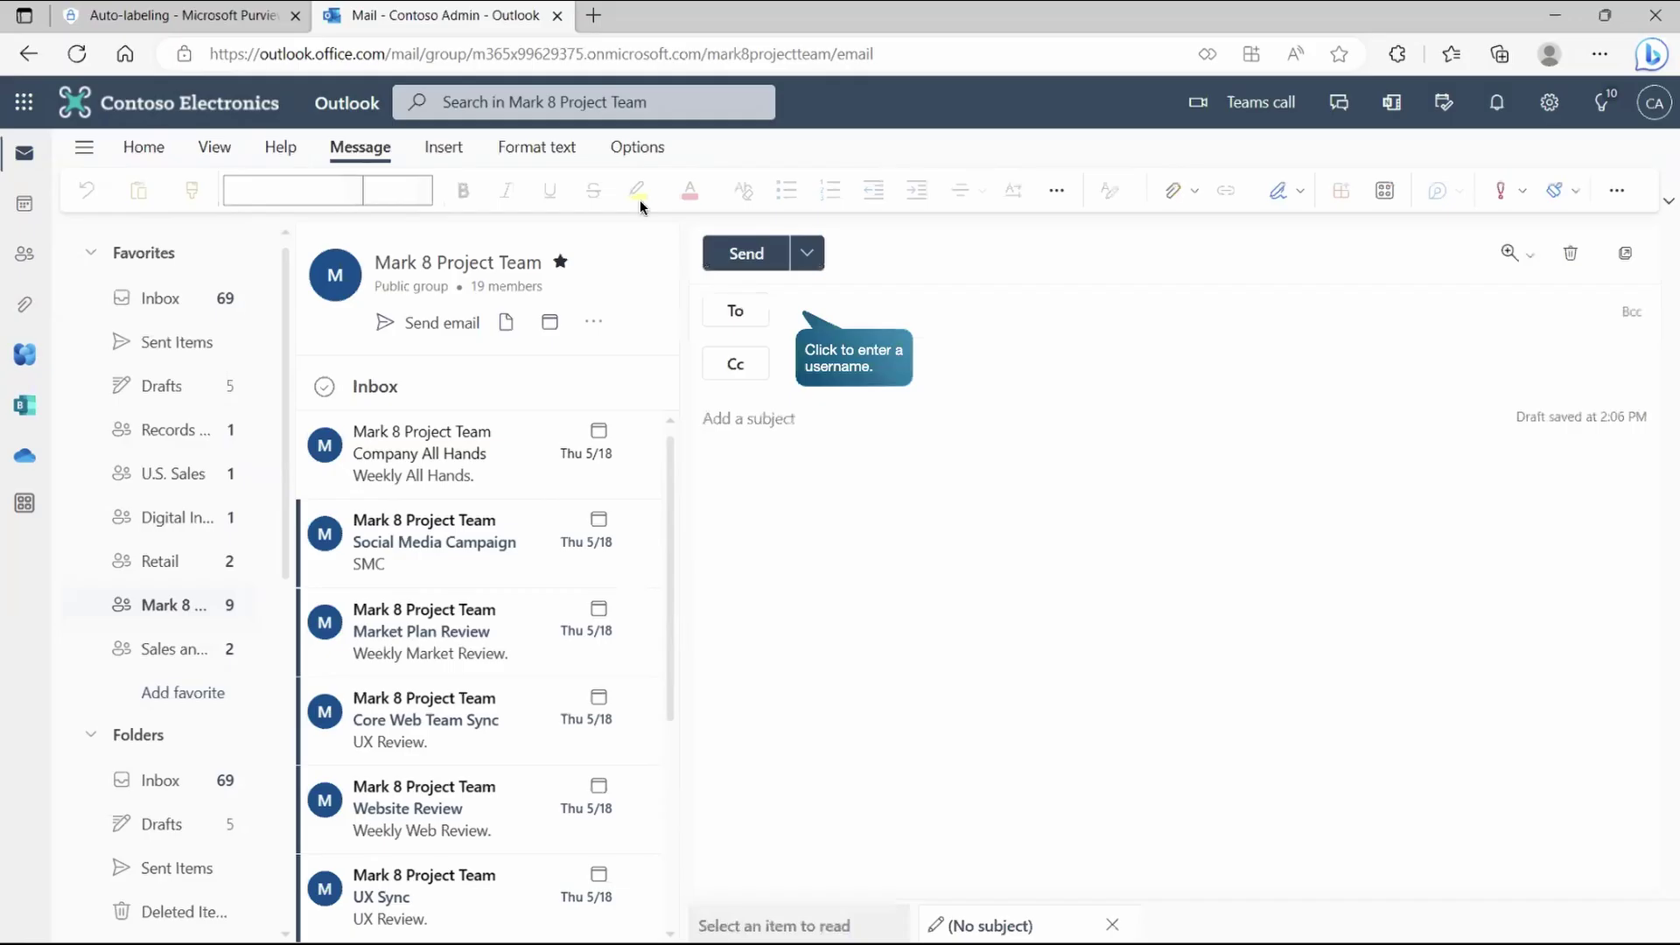
click(873, 312)
text(Megan Bowen)
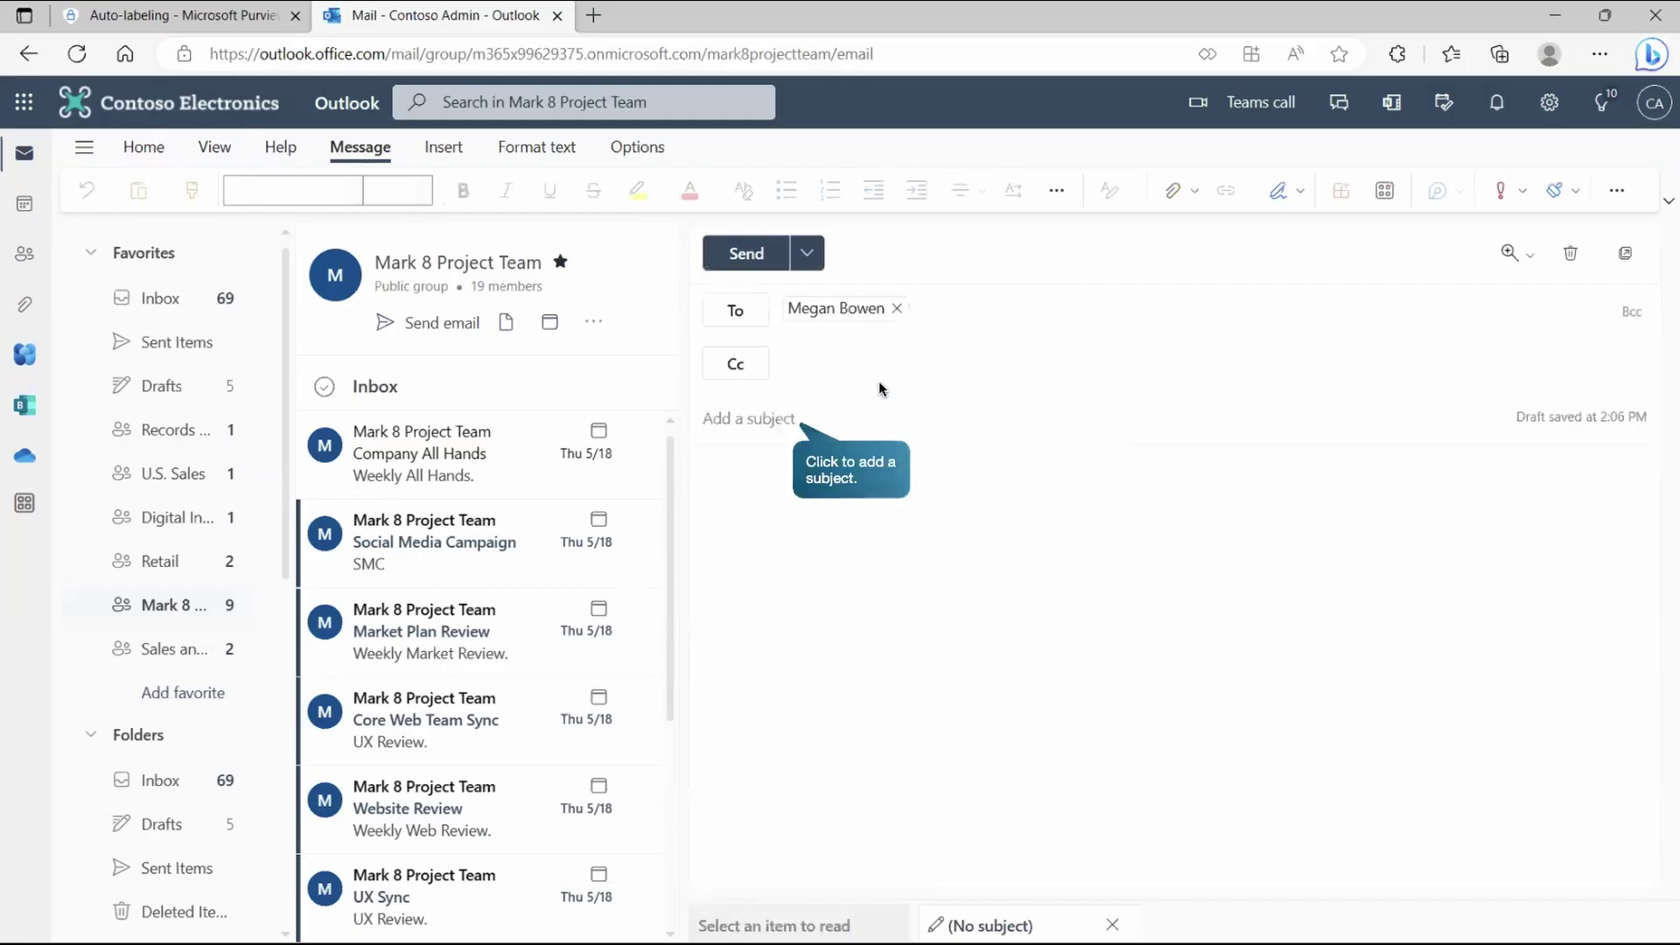
click(830, 422)
text(Top Prescriptions)
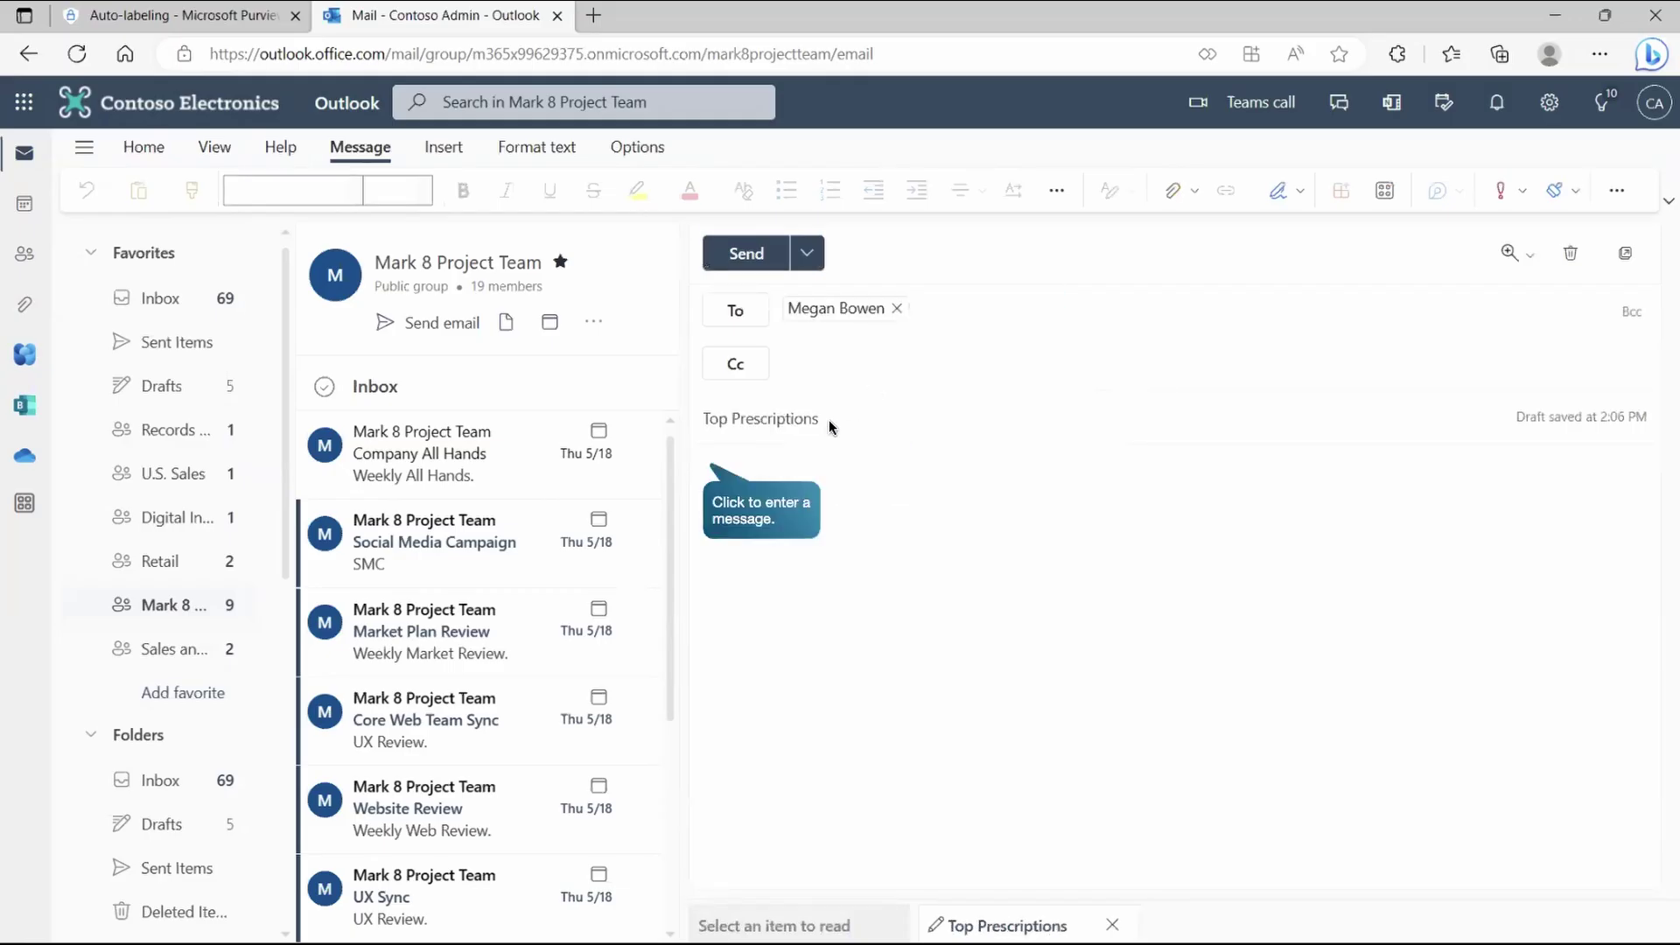
click(831, 508)
text(Megan,  Here is that list of the top prescriptions in our insurance policy you asked for.  Atorvastatin (Lipitor) Lisinopril (Prinivil, Zestril) Albuterol (Accuneb, Ventolin, Proair, Proventil) Levothyroxine (Synthroid, Unithroid, Levoxyl, Levo-T, Euthyrox) Amlodipine (Norvasc, Amvaz) Gabapentin (Neurontin) Omeprazole (Prilosec) Metformin (Glucophage) Losartan (Cozaar) Hydrocodone / Acetaminophen (Zolvit, Lorcet, Vicodin, Hycet, Xodol, Norco, Lortab, Maxidone))
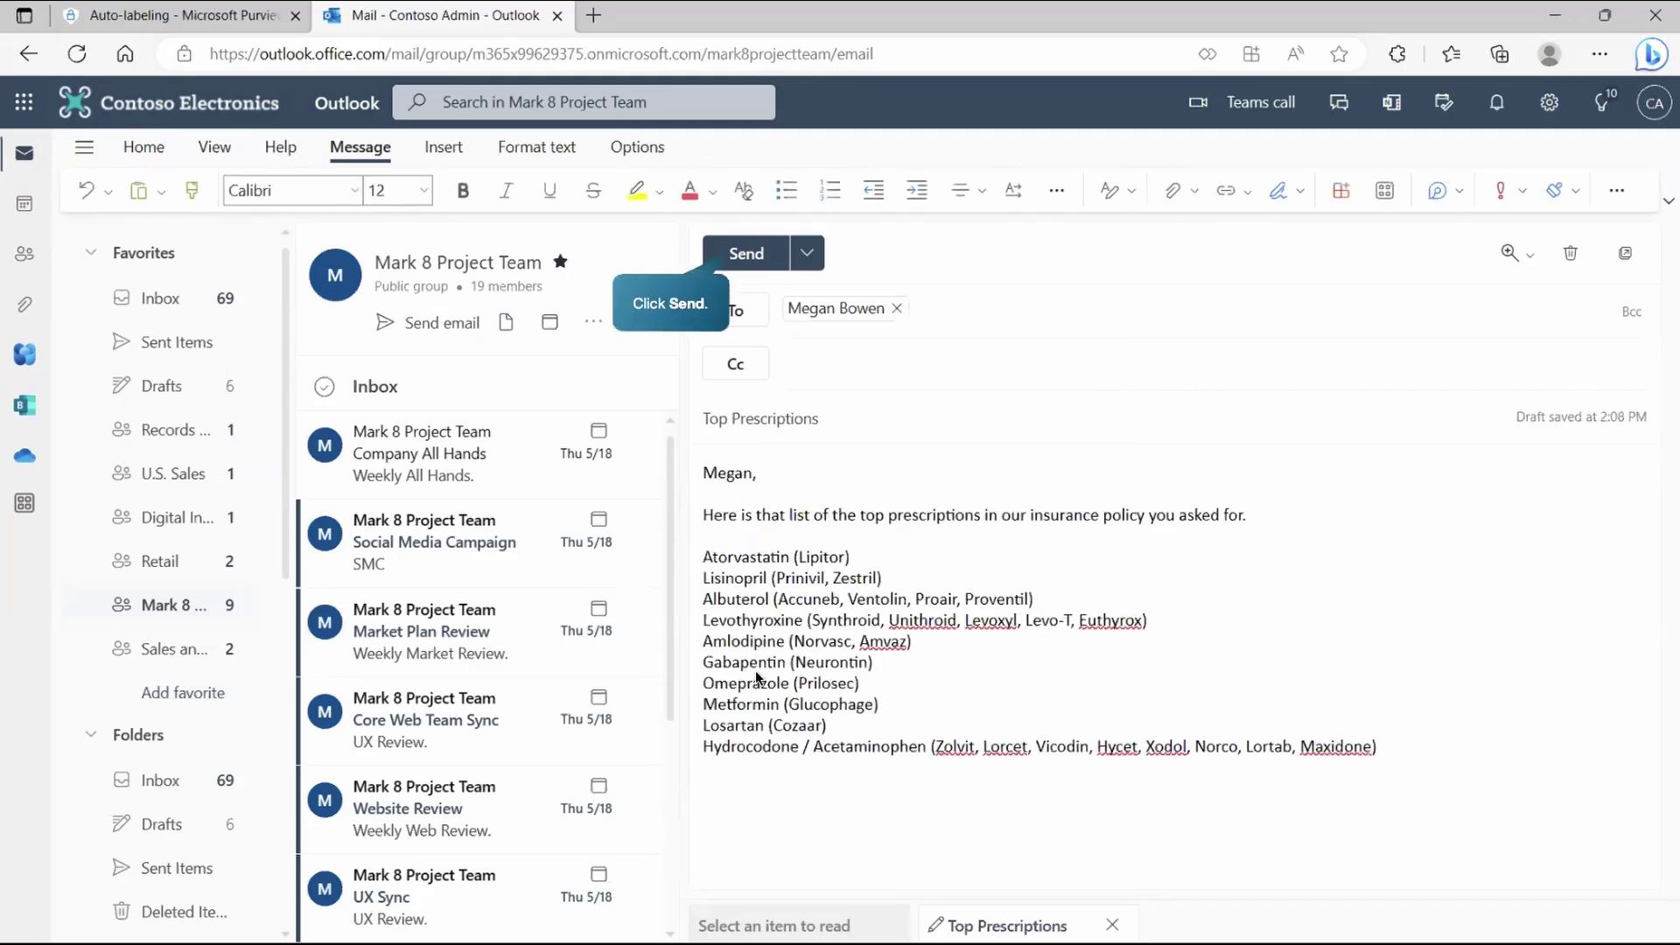
click(730, 253)
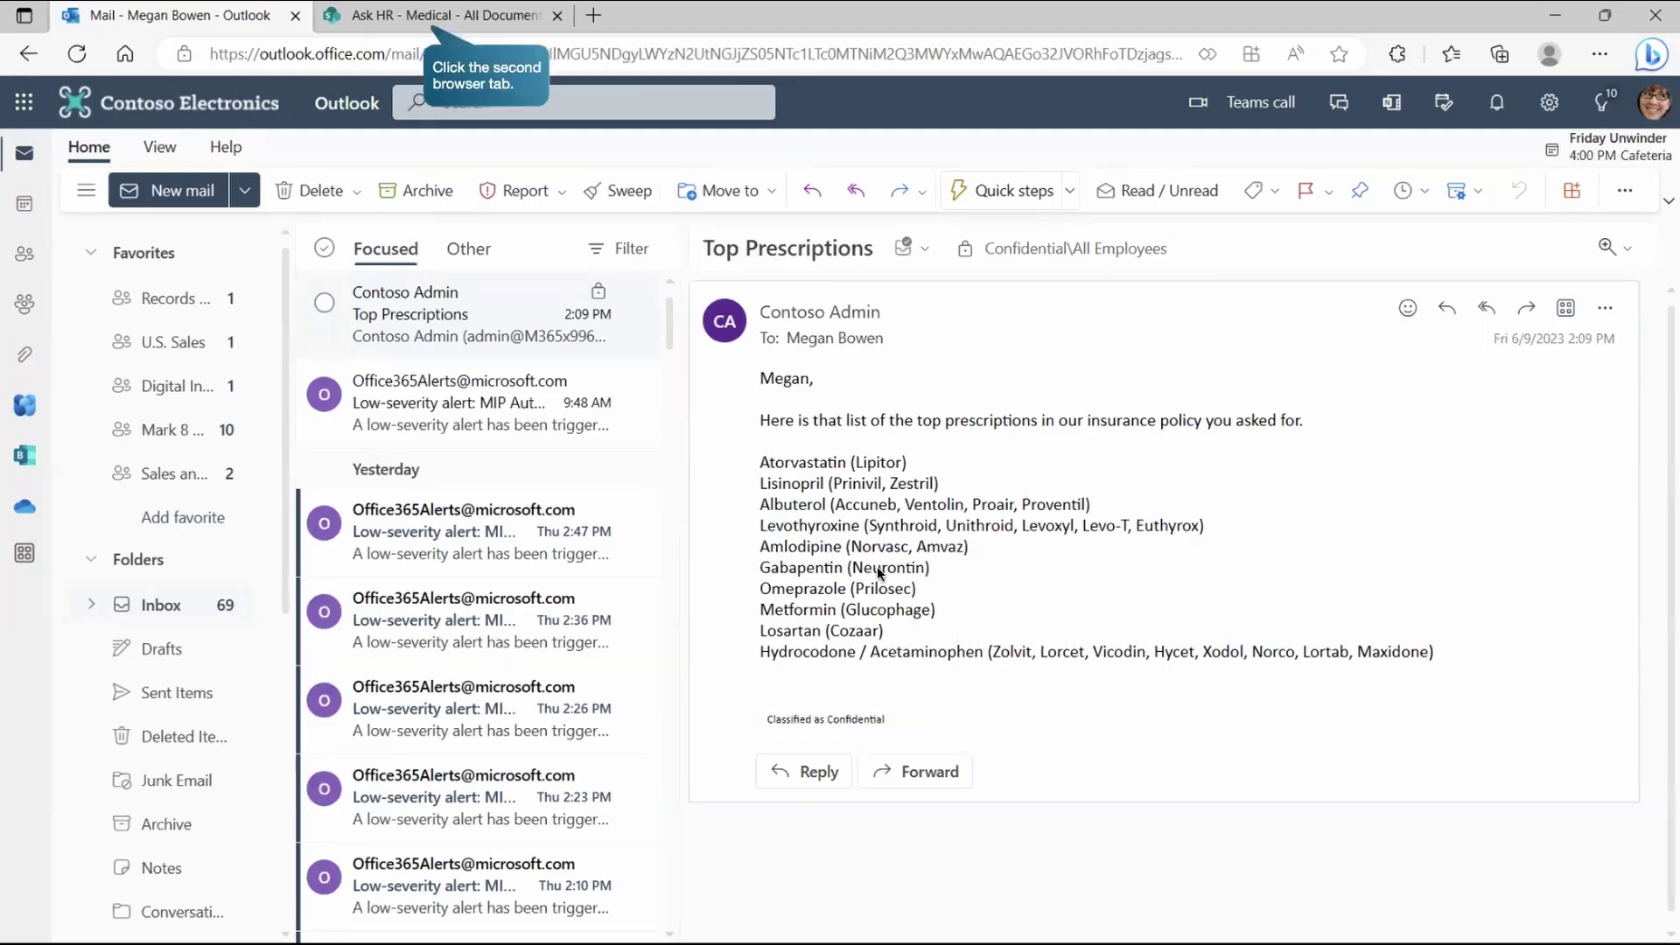
Upload all four files from the local Medical folder into the Ask HR Medical library
click(396, 19)
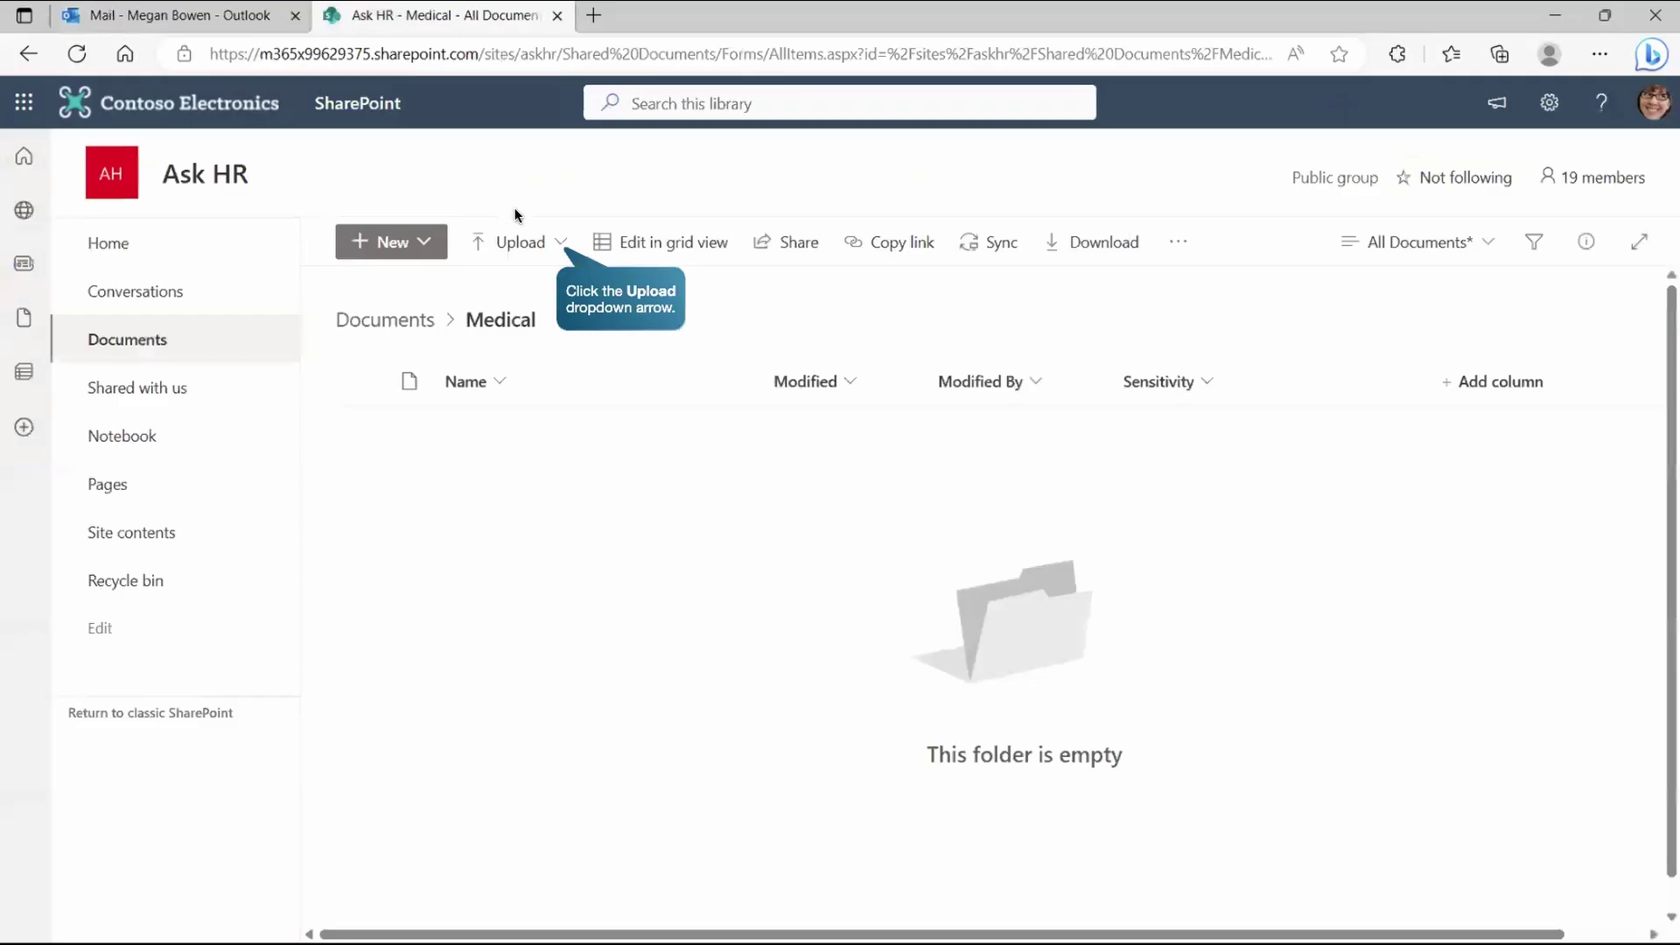
click(555, 241)
click(514, 293)
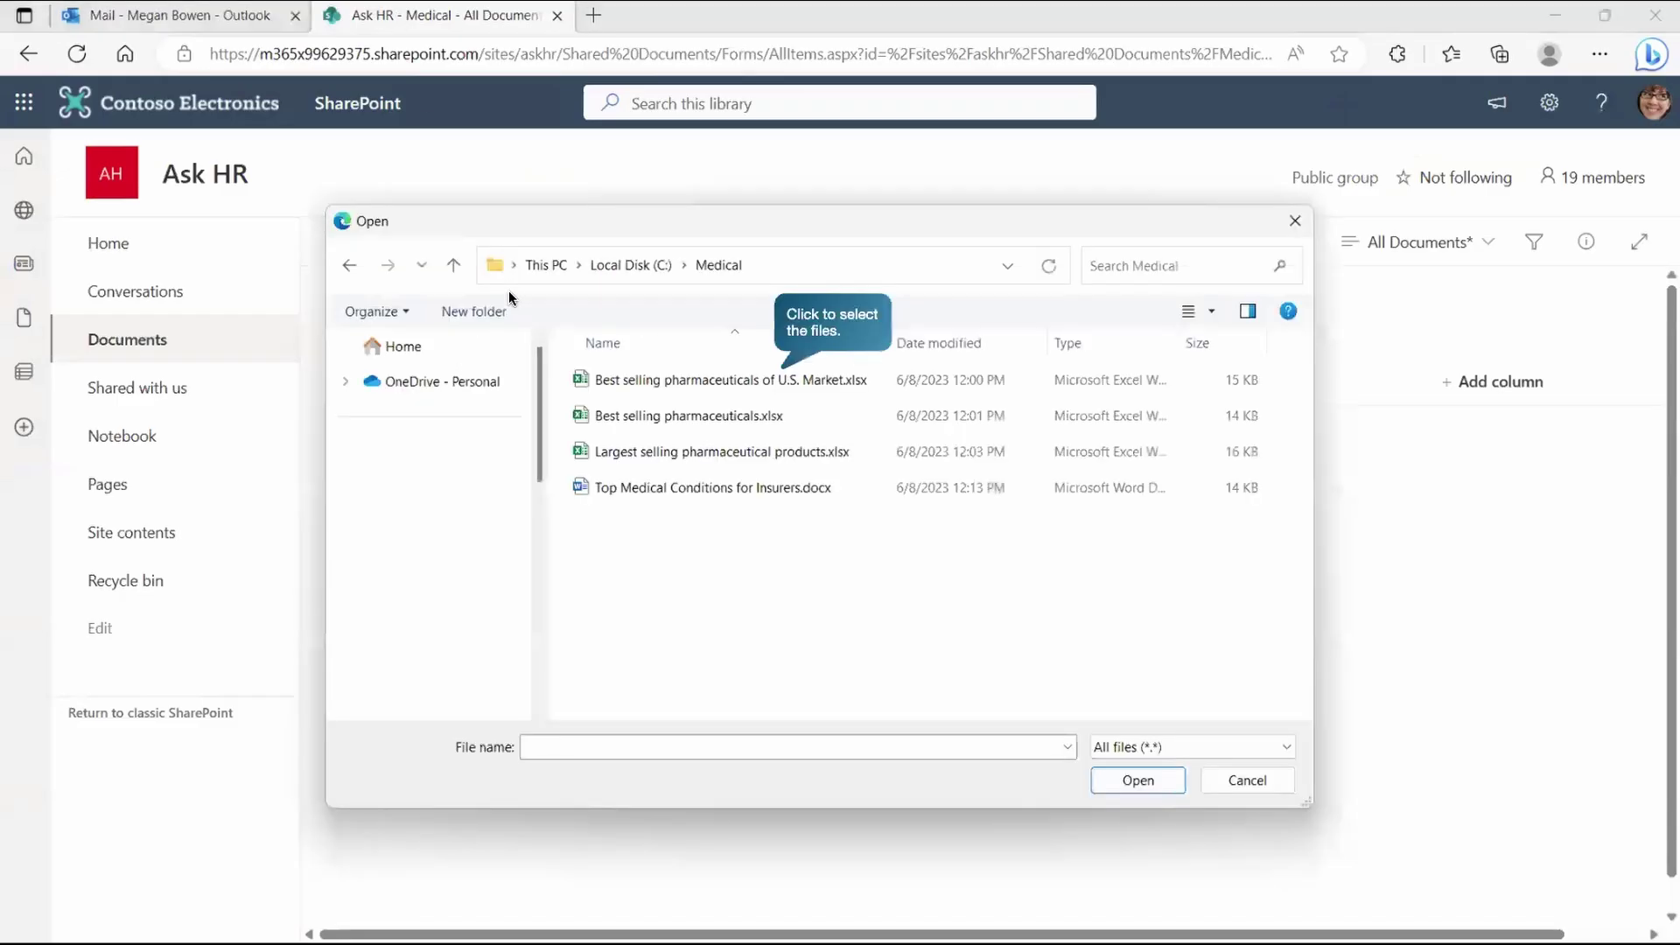
click(645, 380)
key(ctrl+a)
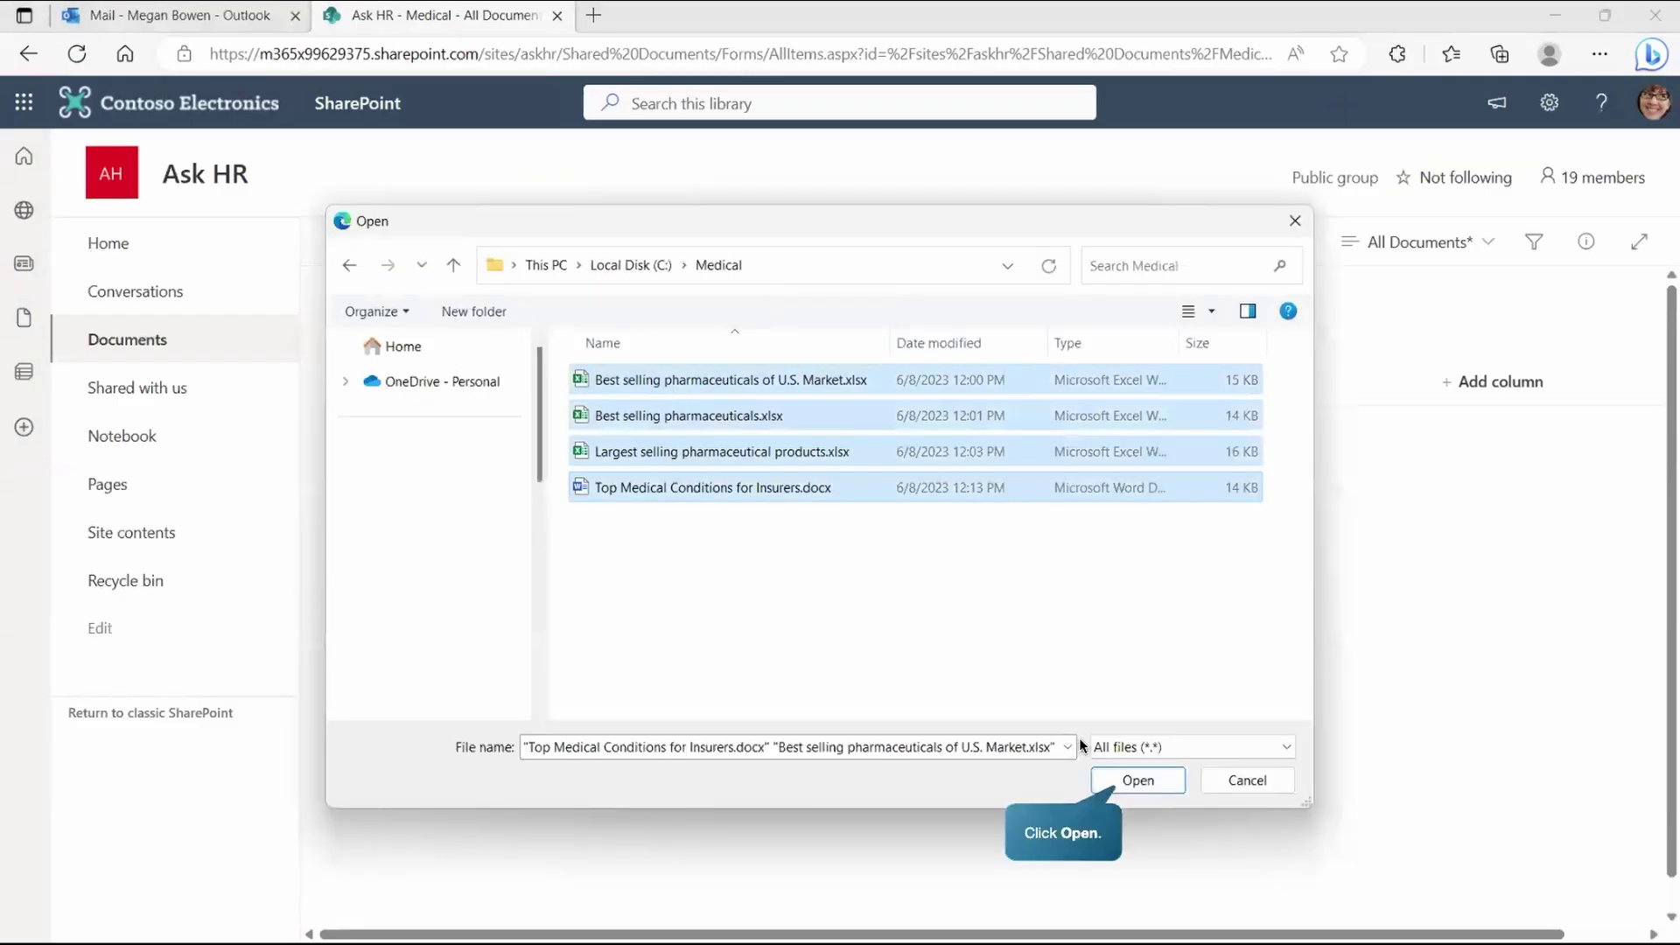
click(1136, 779)
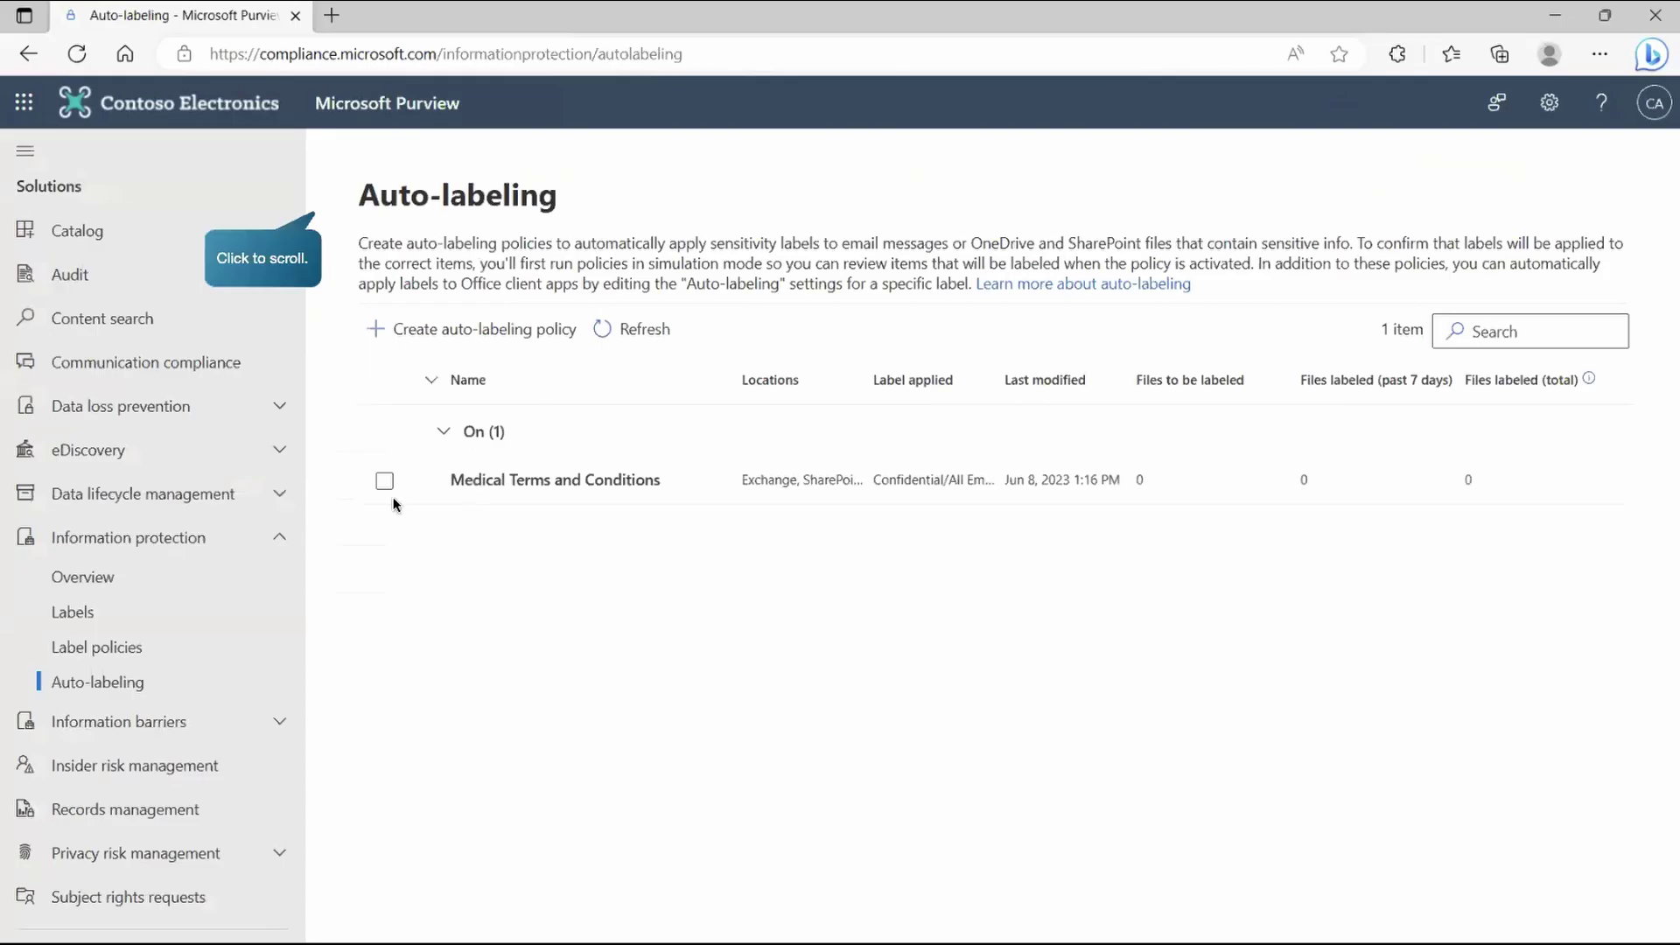
mouse_move(158, 525)
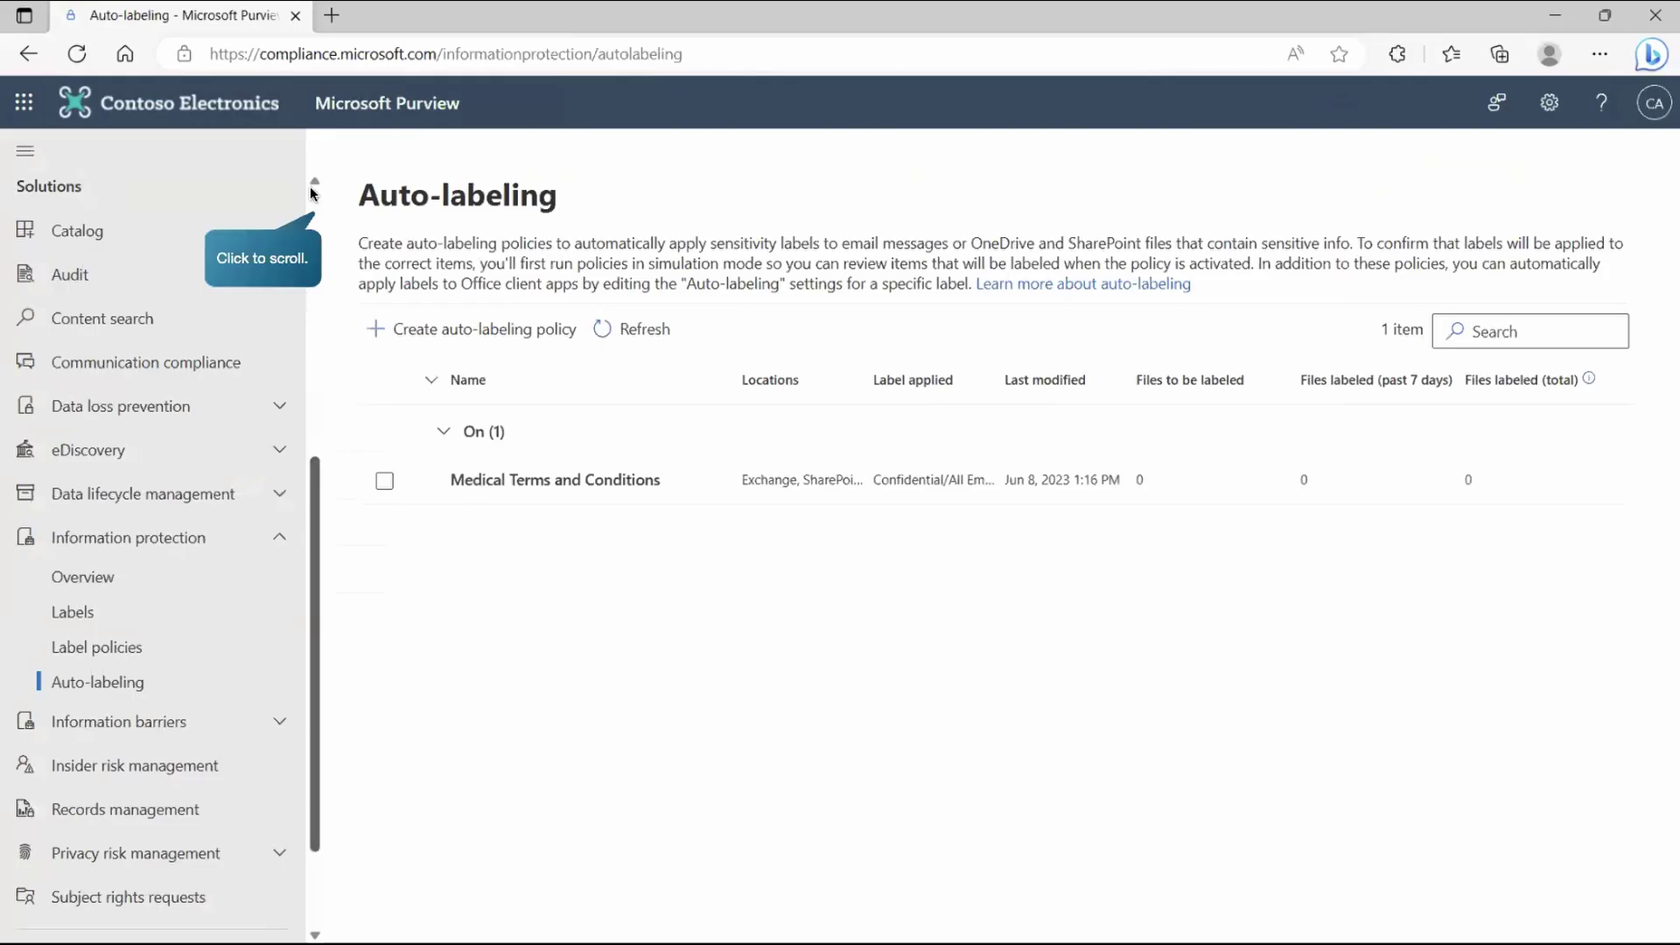
Open Content explorer and pick the All Medical Terms And Conditions classifier
click(313, 183)
scroll(218, 297, up, 2)
scroll(218, 297, up, 2)
scroll(219, 298, up, 2)
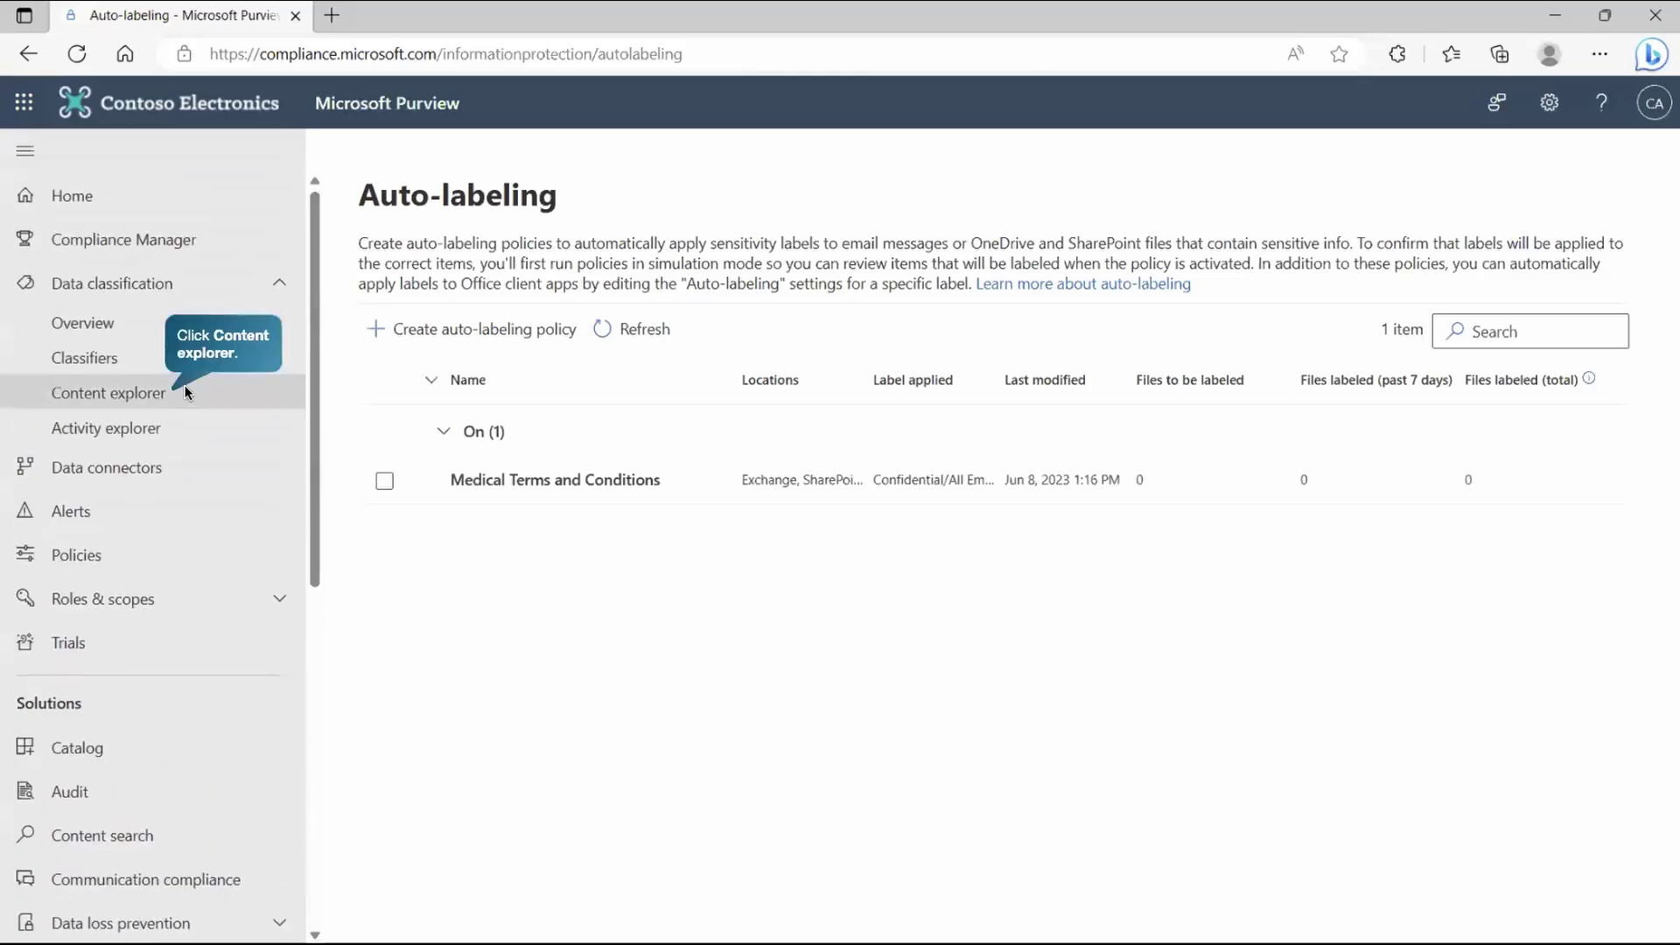
click(149, 399)
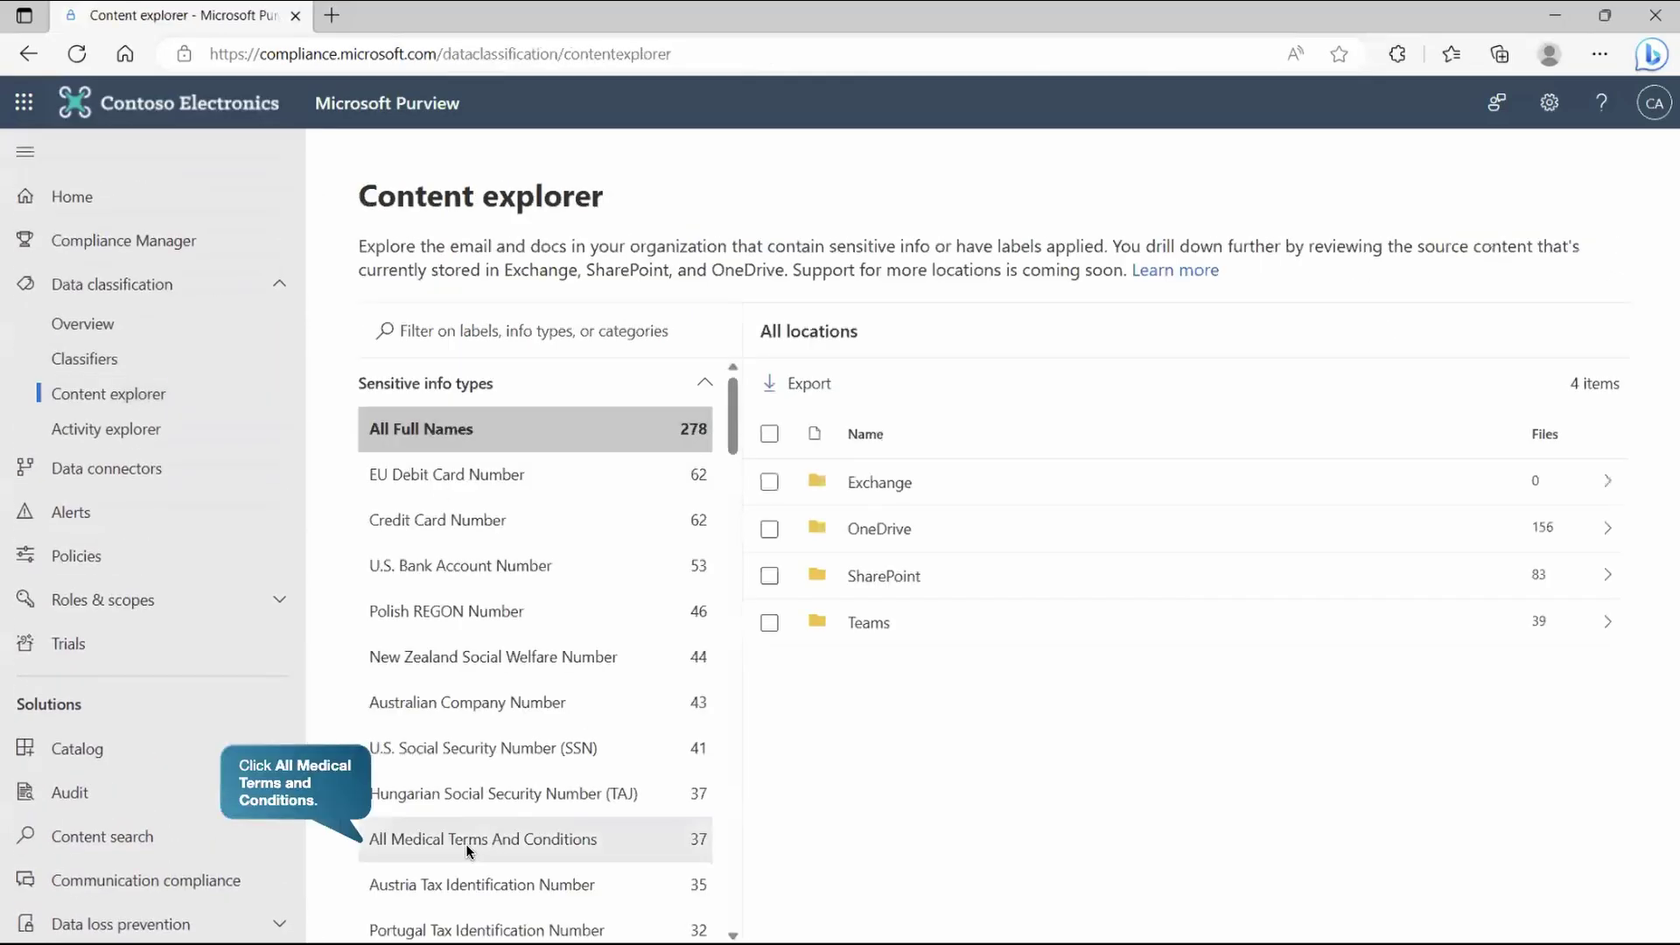
click(576, 840)
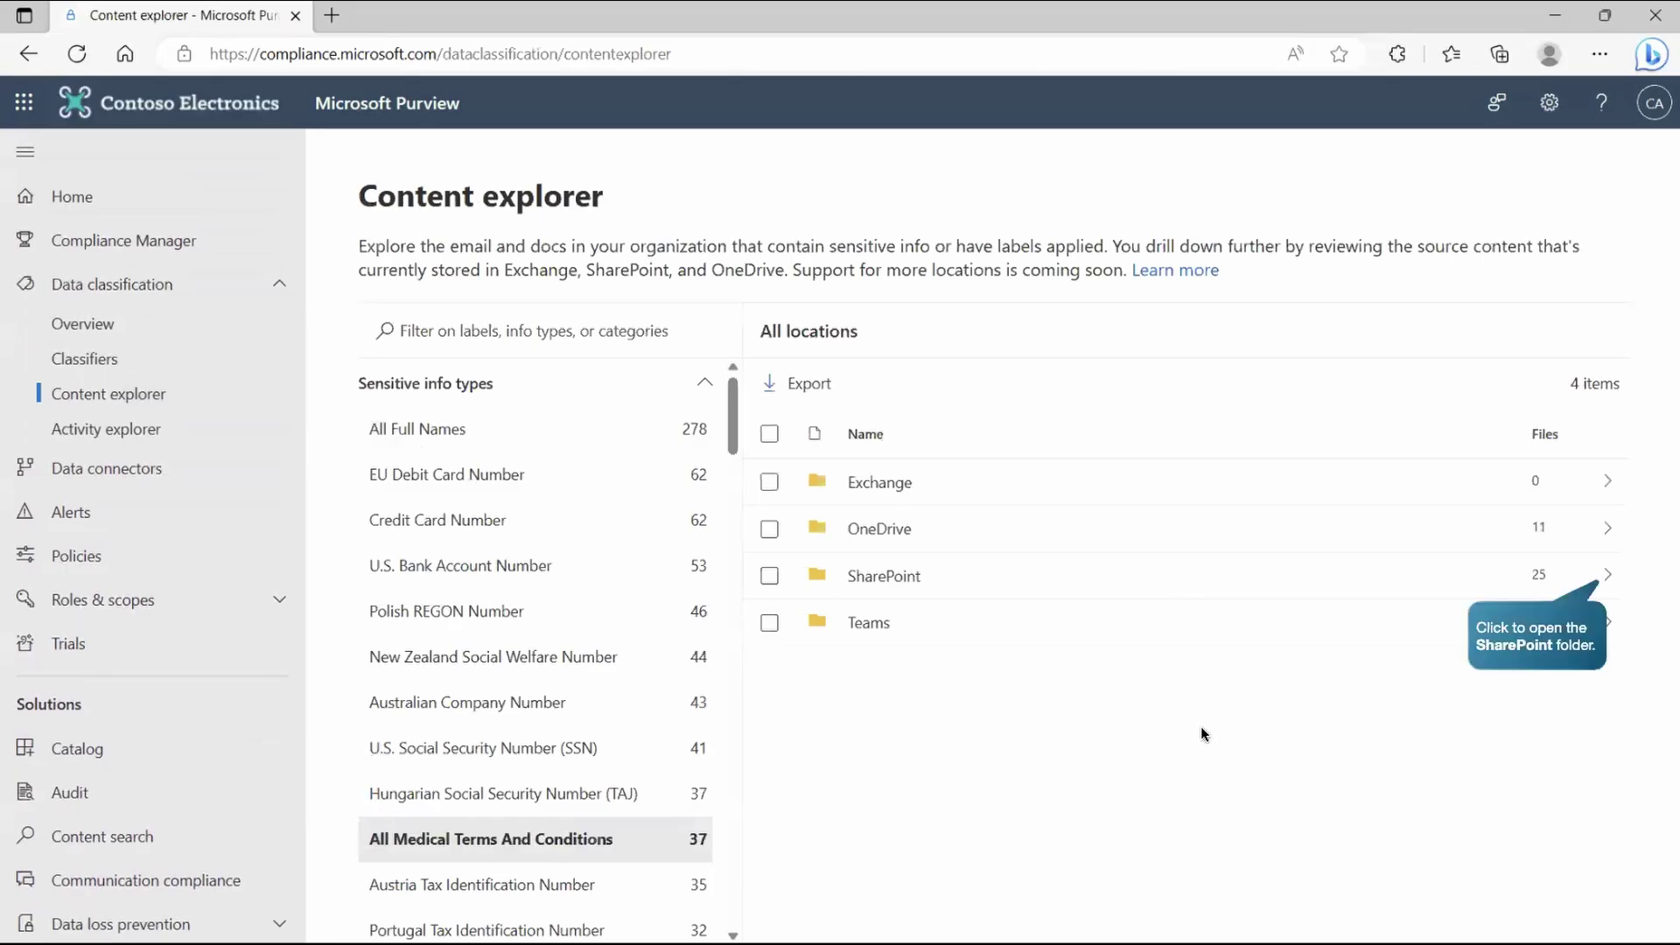
Check the askhr site's sensitive info types and preview Best selling pharmaceuticals of U.S. Market.xlsx
click(1000, 578)
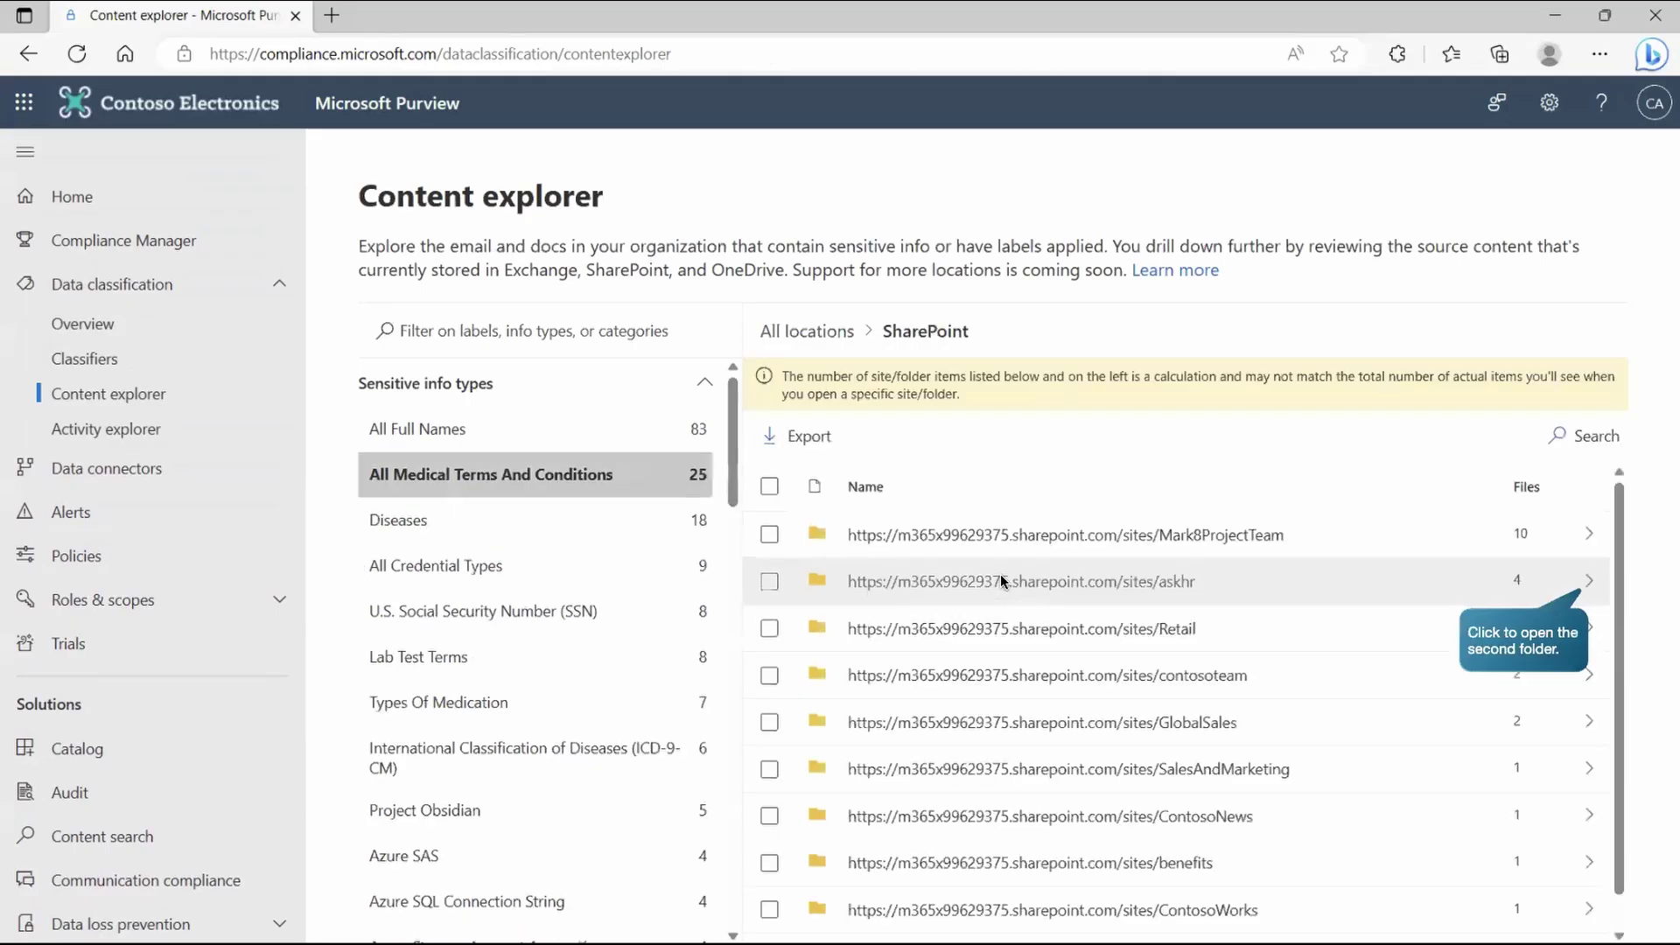
click(1169, 582)
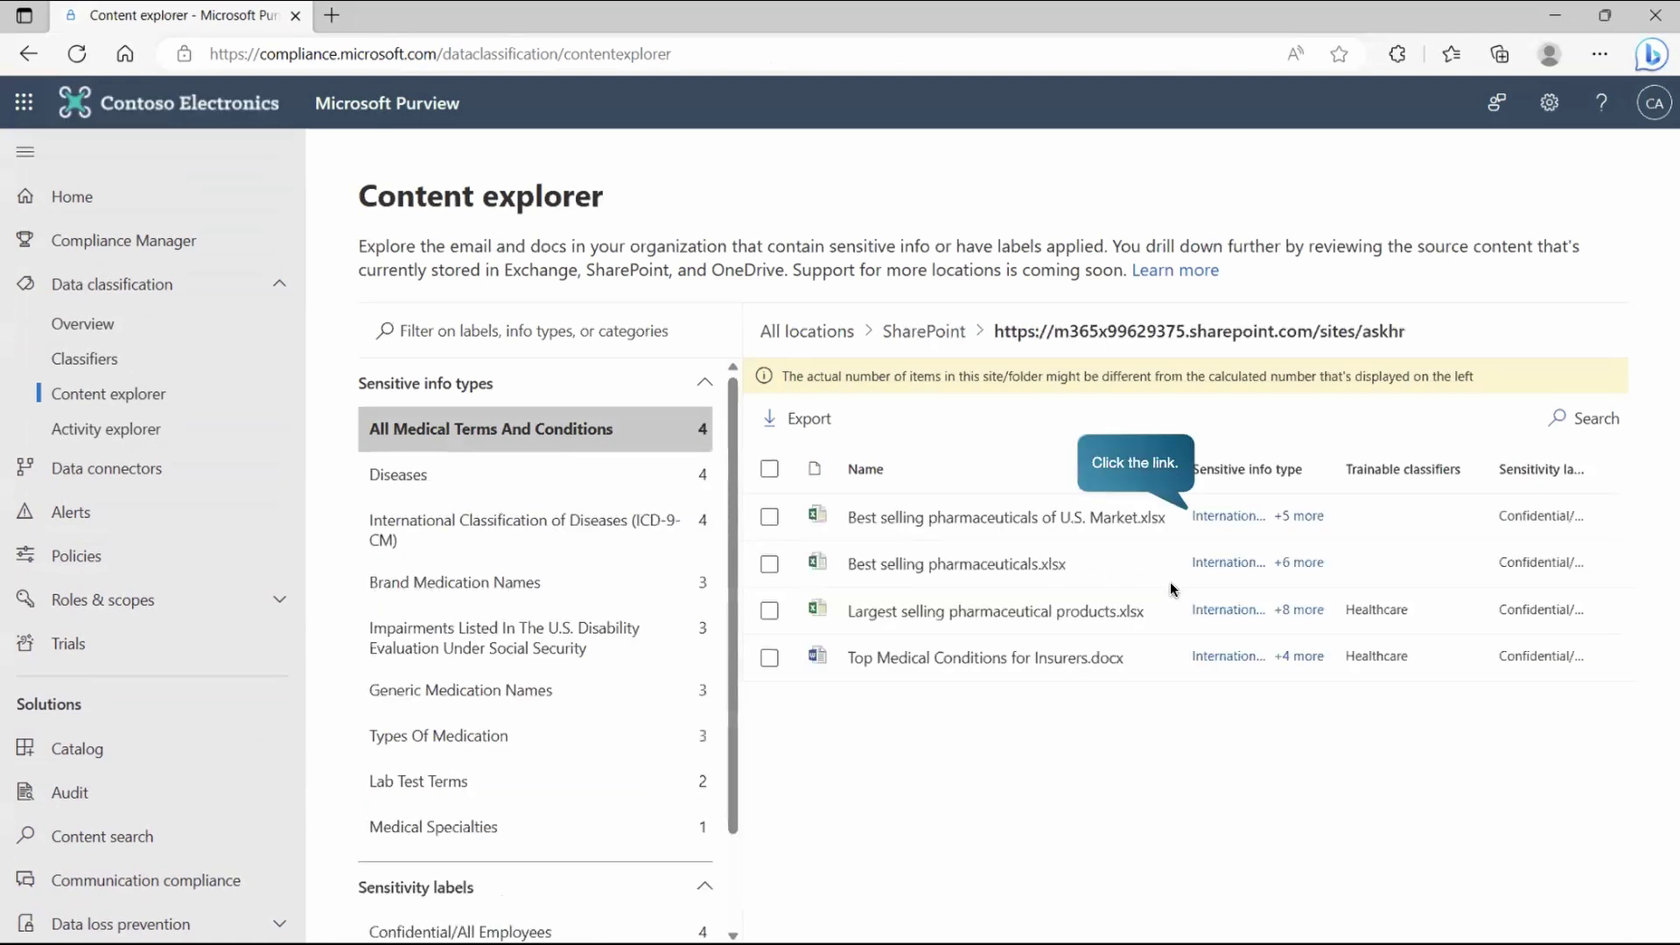
click(1230, 516)
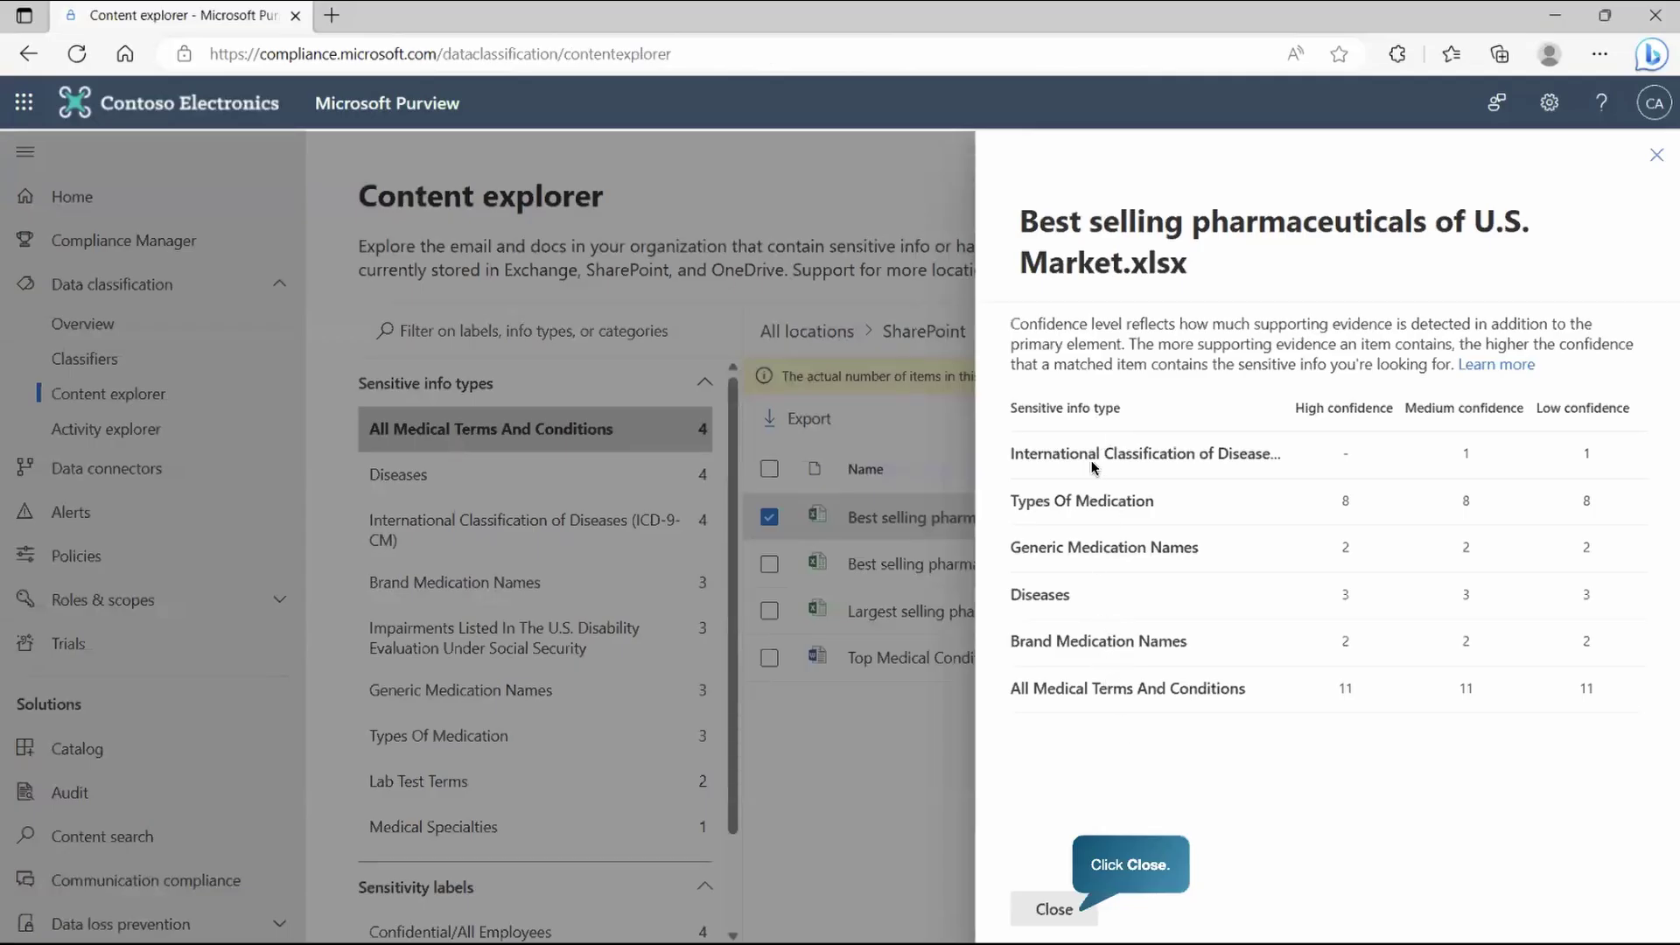
click(1064, 912)
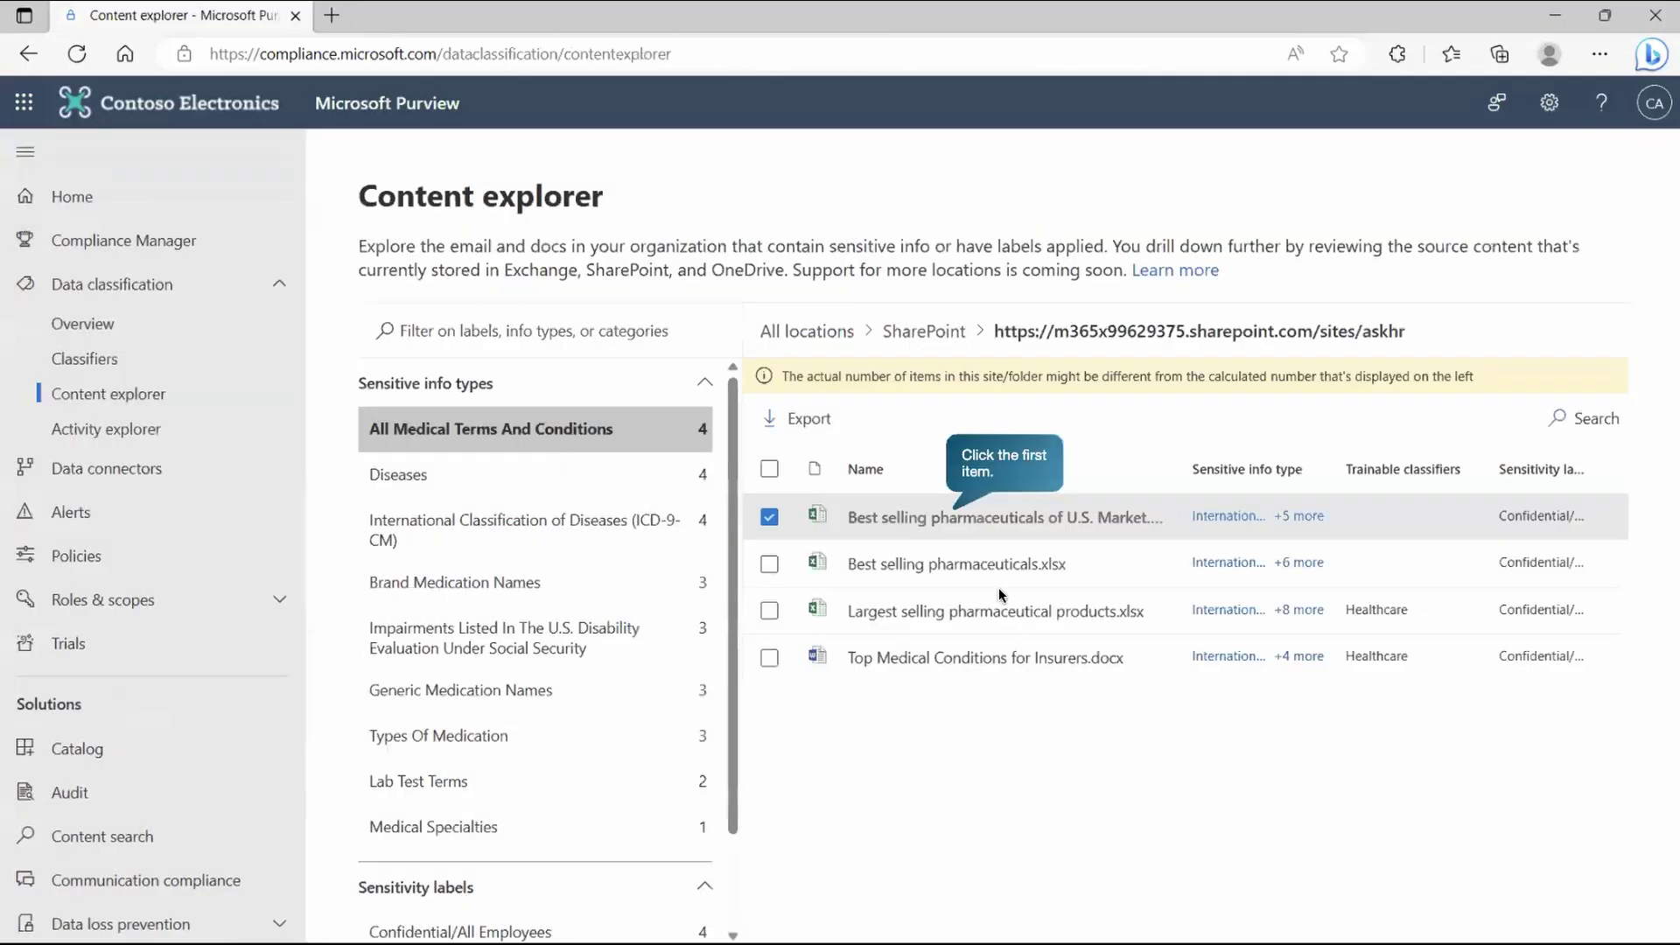
click(941, 520)
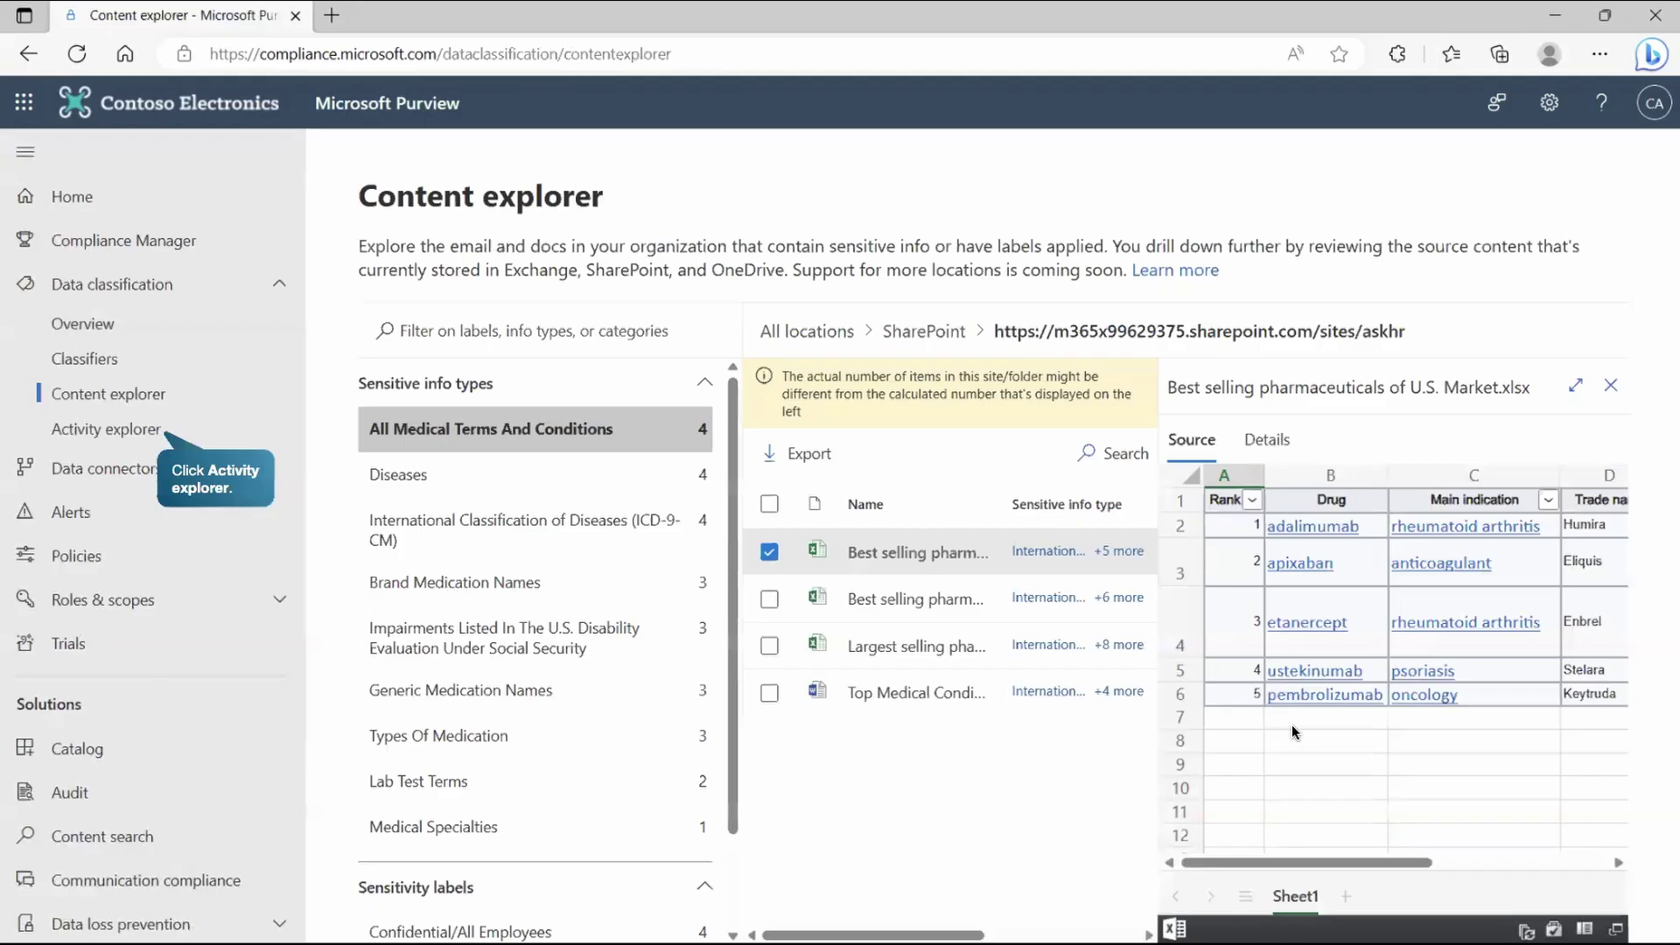
In Activity explorer, show the first Label applied entry for the Insurance Coverage? email
click(100, 427)
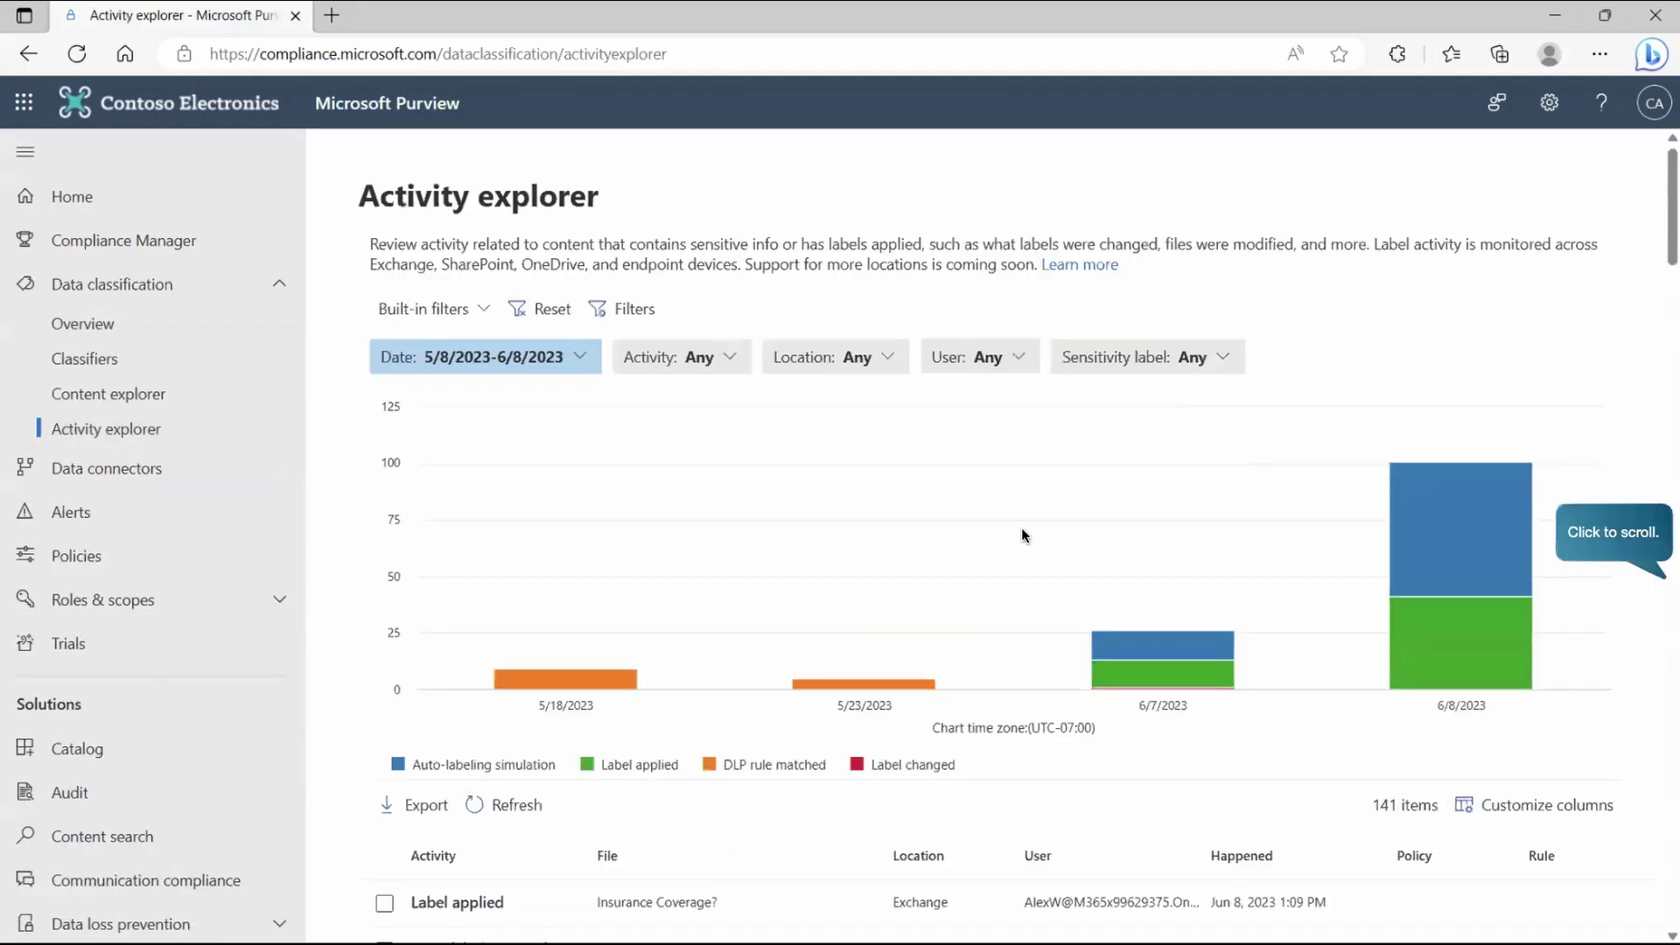
click(1653, 581)
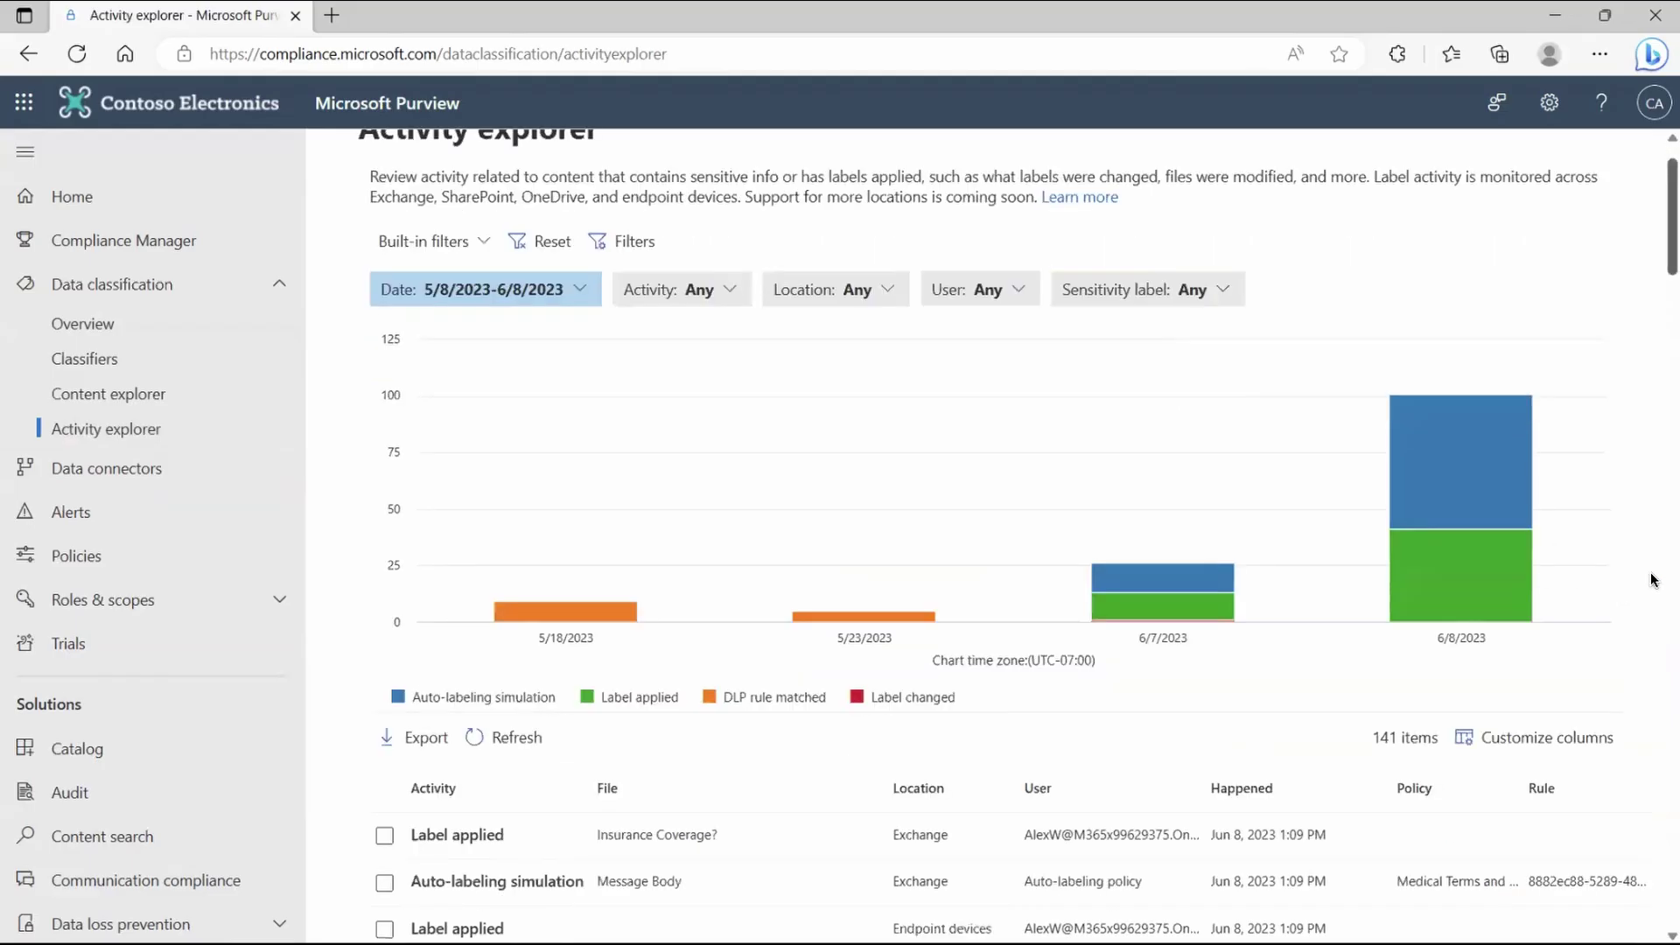
scroll(1653, 580, down, 1)
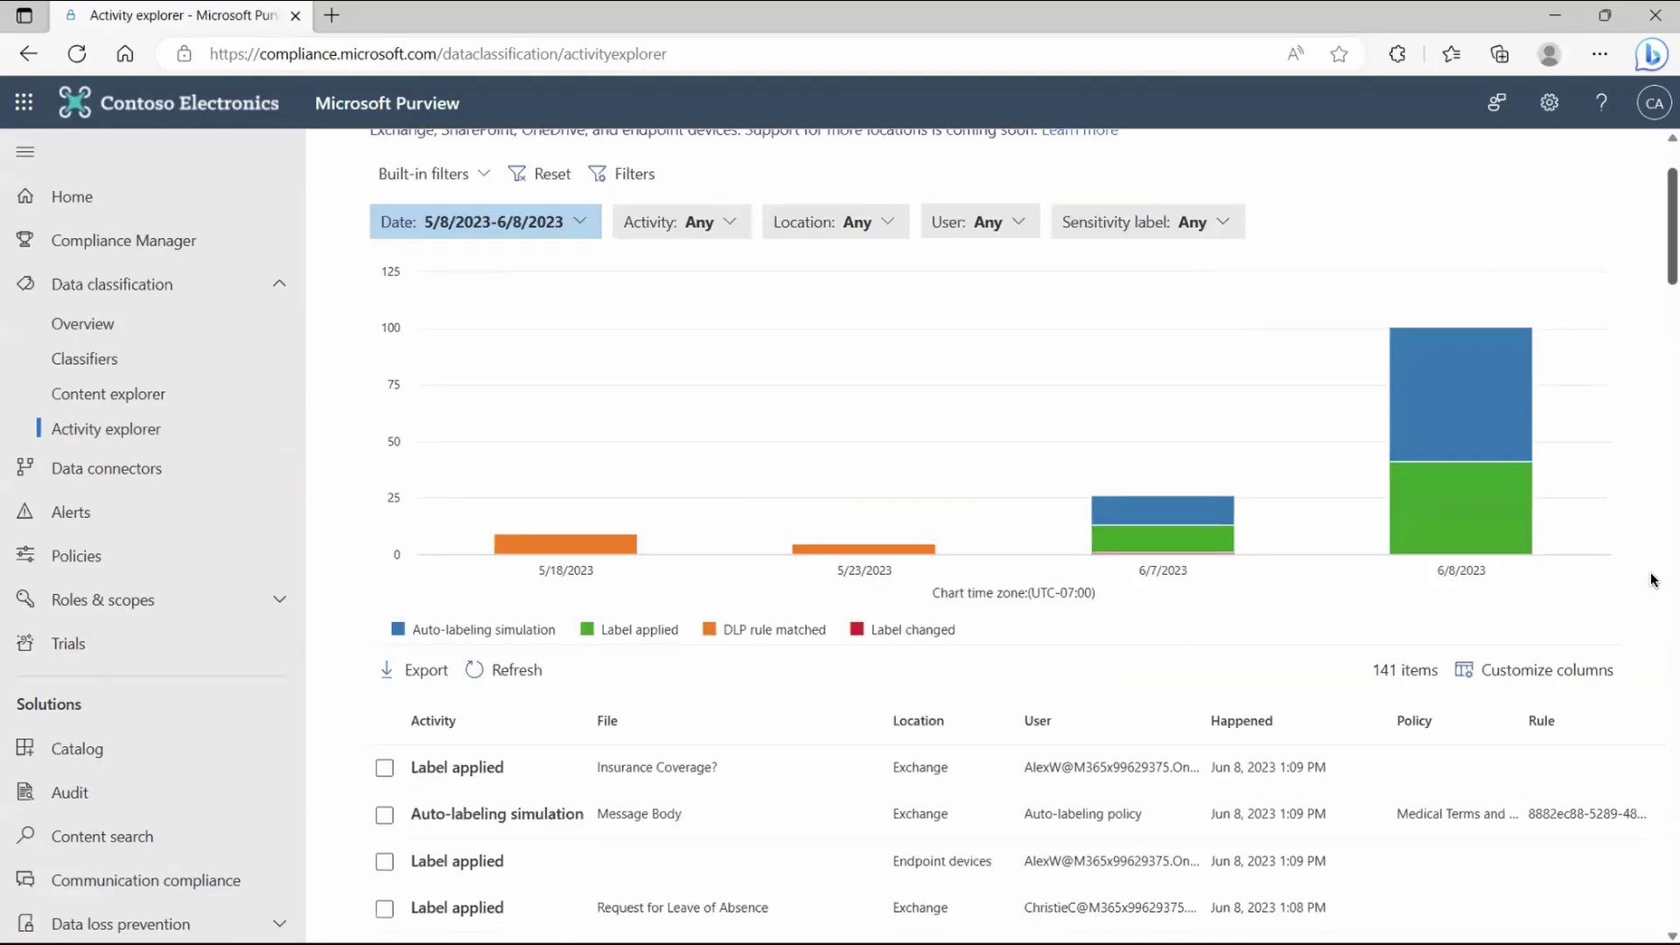
scroll(1653, 581, down, 3)
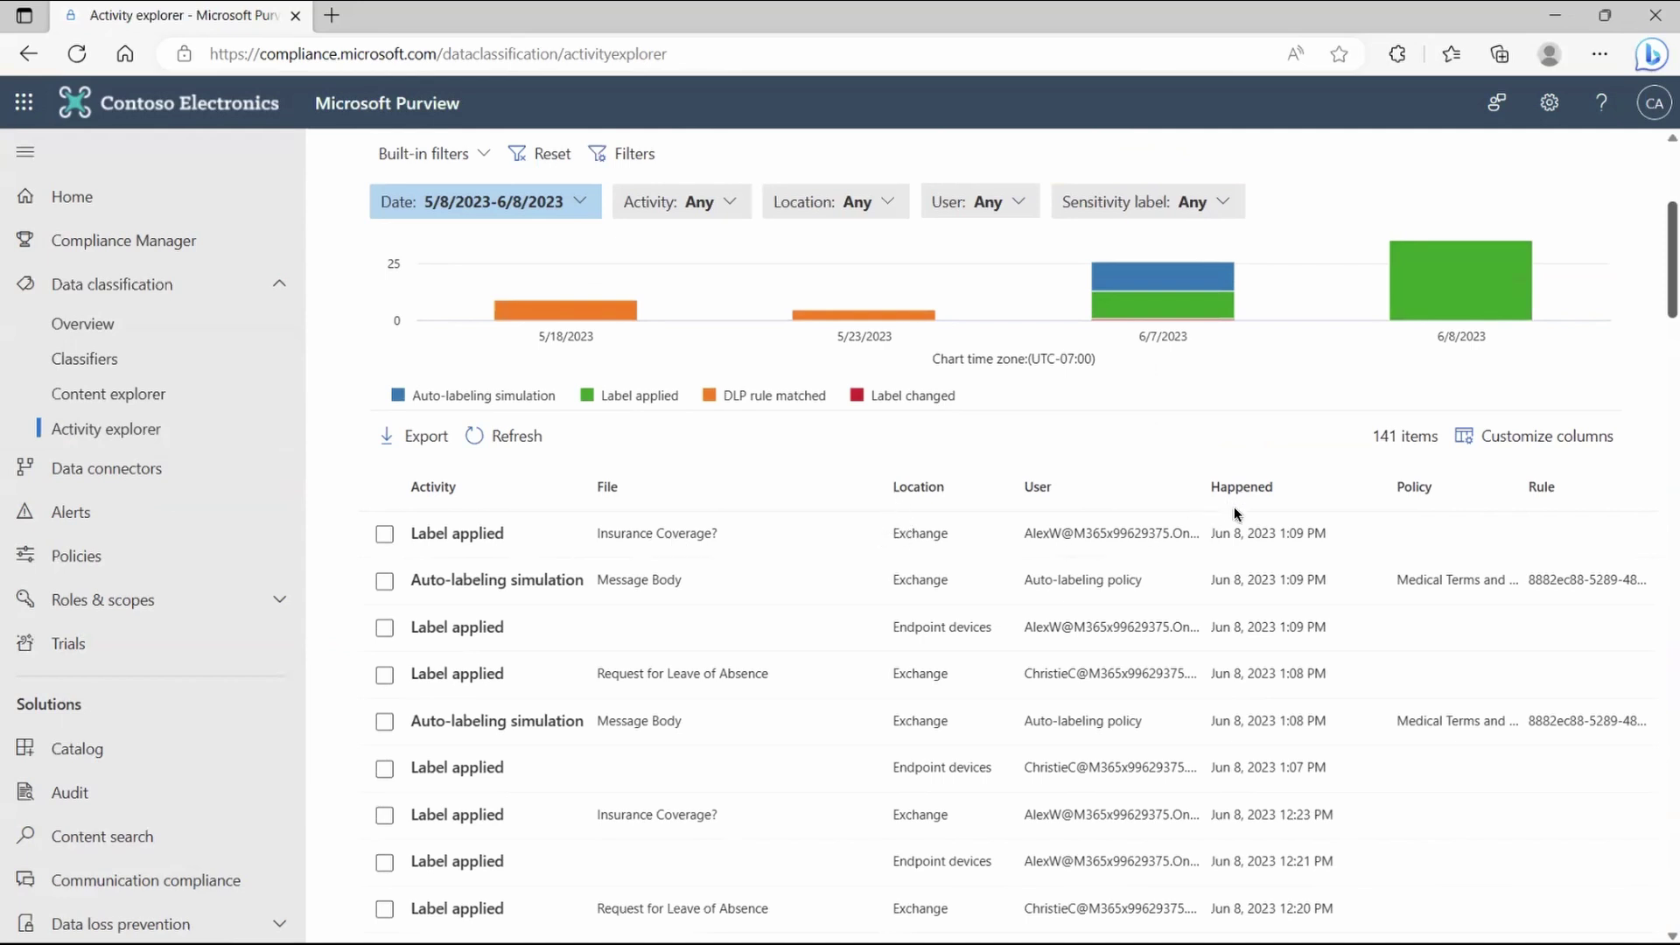
scroll(889, 604, down, 1)
scroll(889, 604, down, 1)
scroll(889, 599, down, 1)
scroll(889, 599, down, 1)
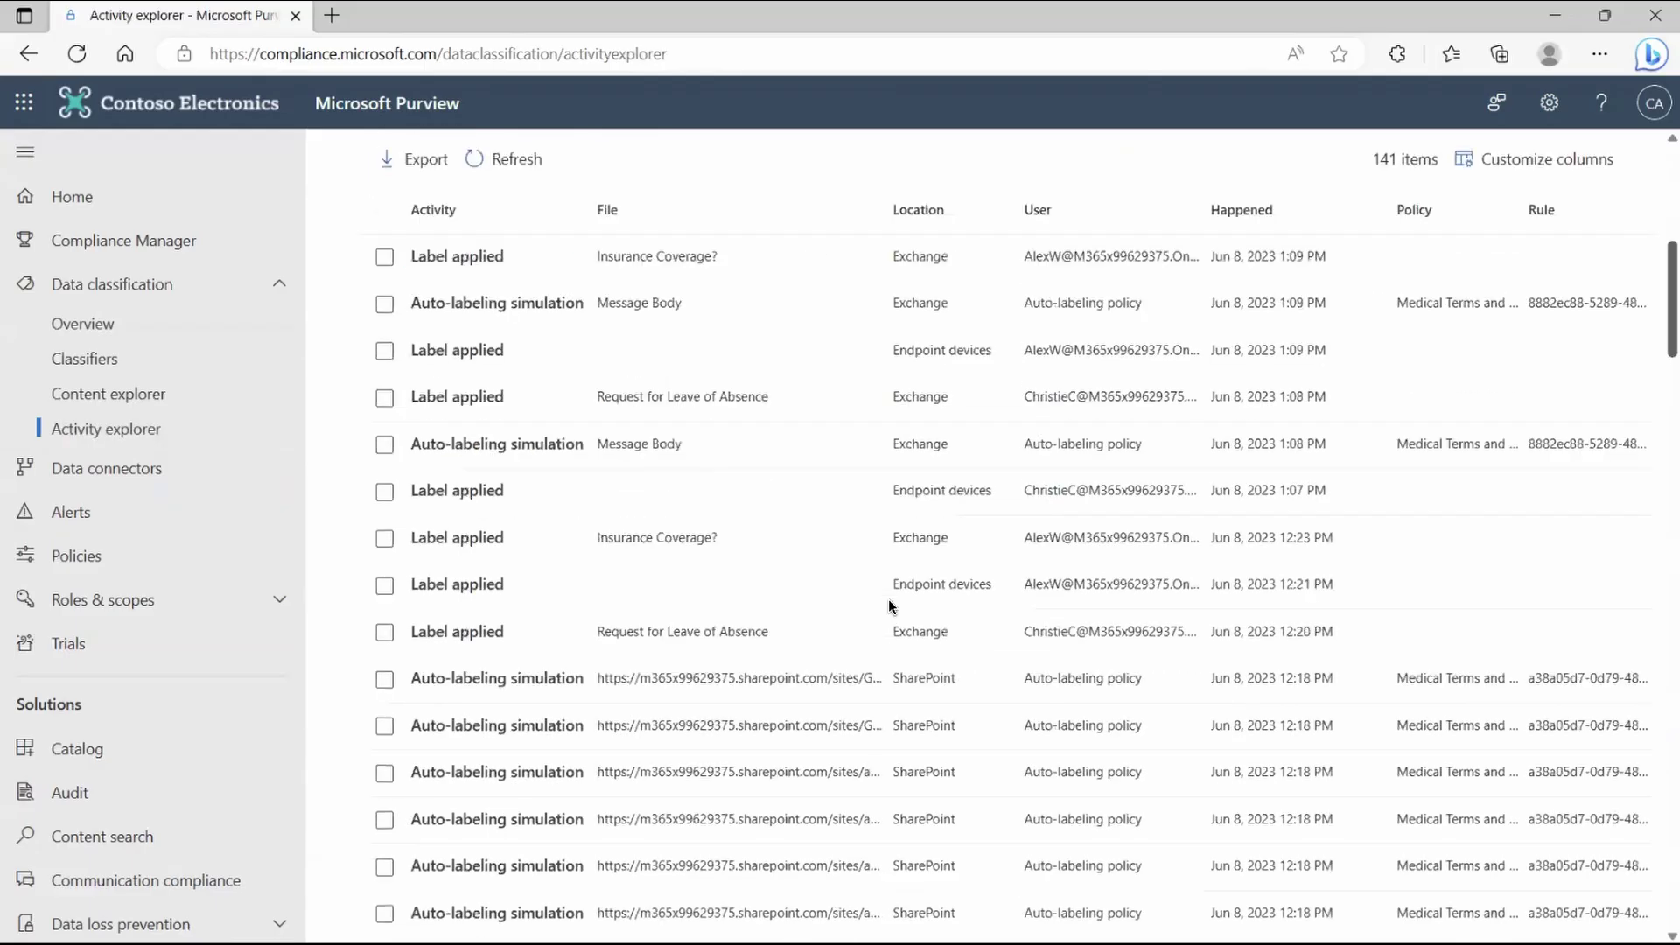
click(462, 265)
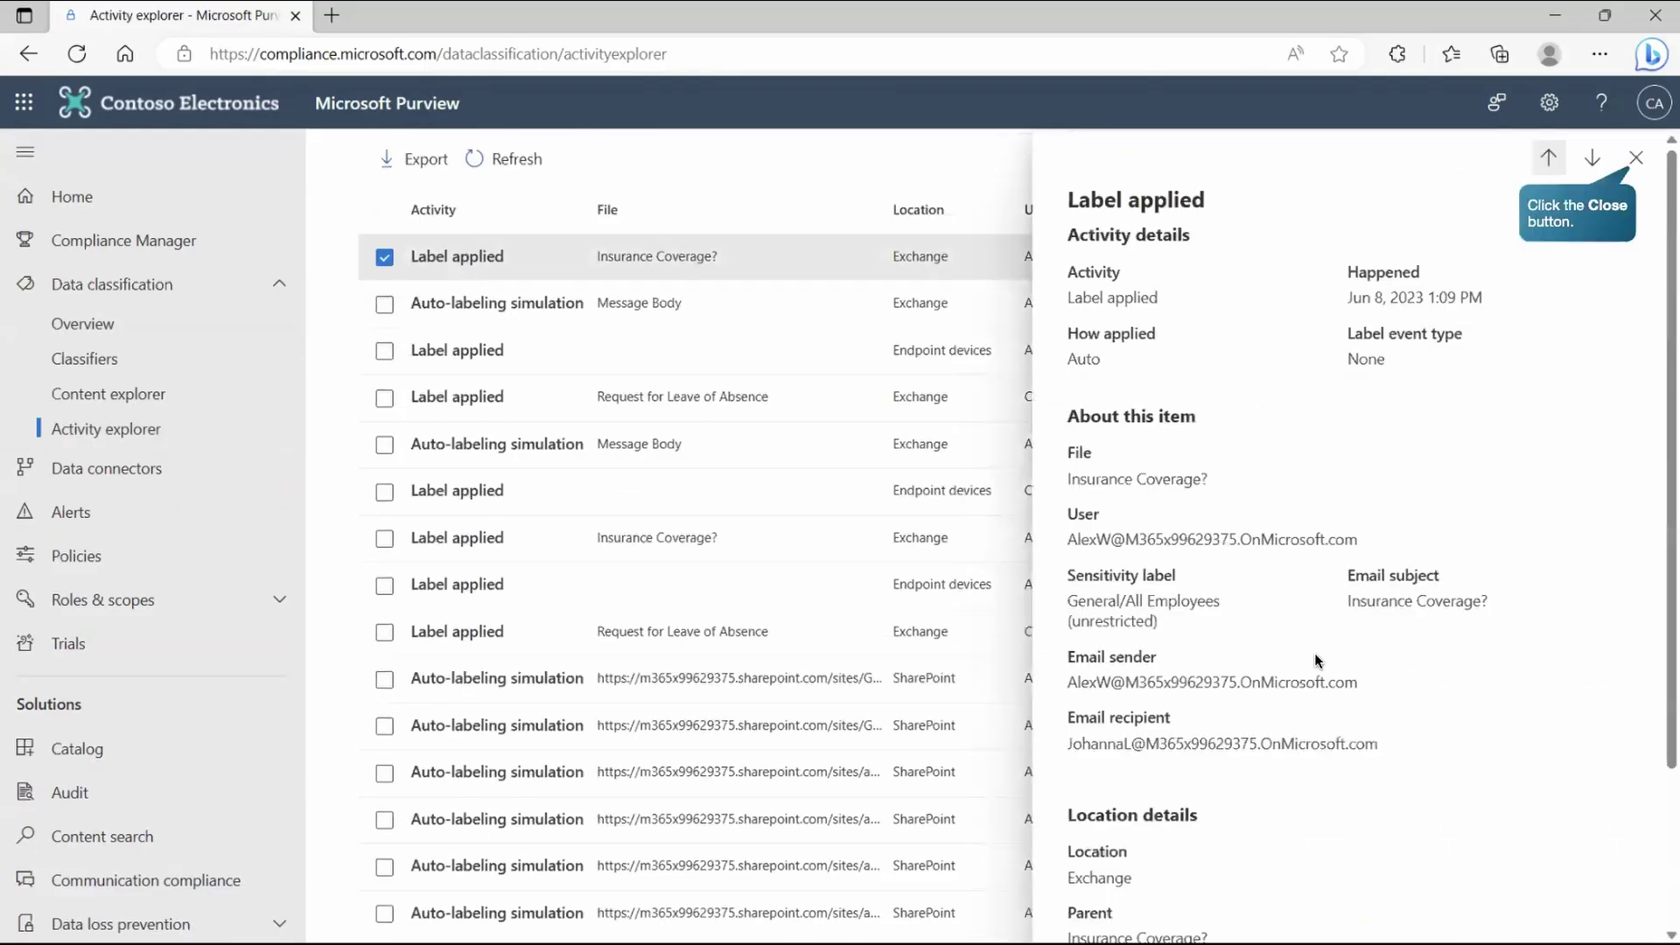